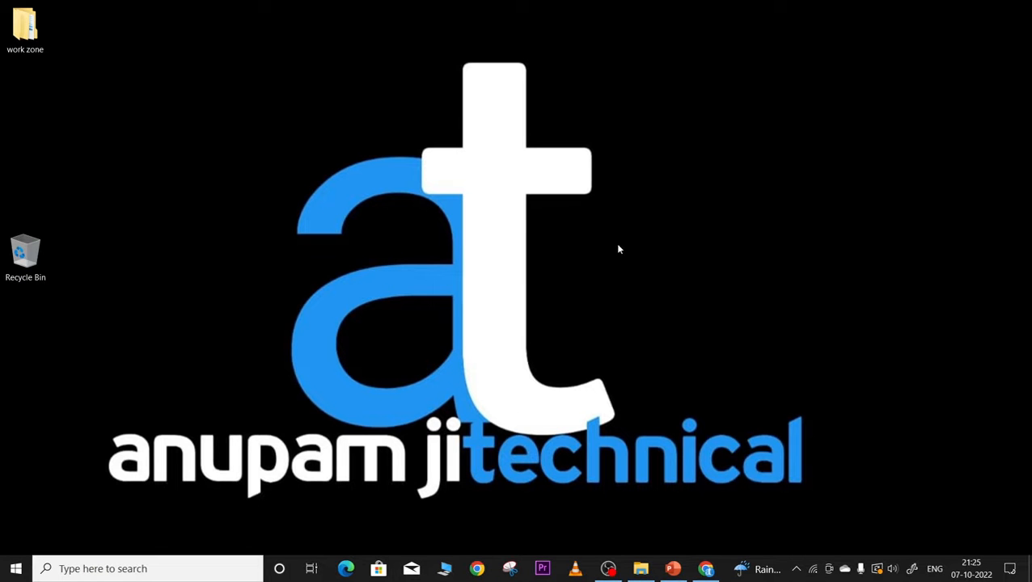
Create a new Microsoft Word document on the desktop and open it in a maximized window
{"action": "right_click", "coordinate": [819, 130]}
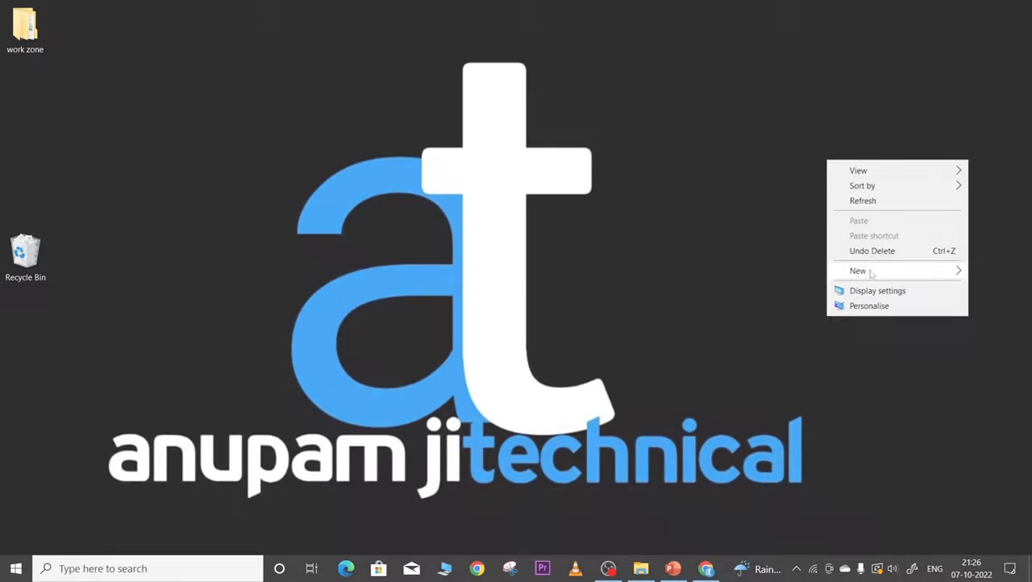
{"action": "mouse_move", "coordinate": [864, 272]}
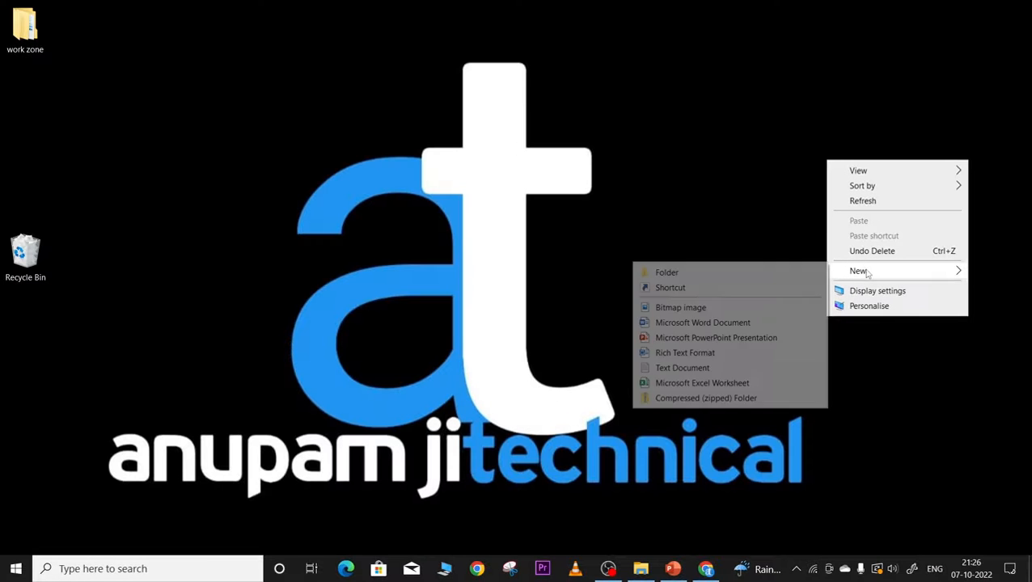
{"action": "left_click", "coordinate": [701, 323]}
{"action": "left_click", "coordinate": [828, 186]}
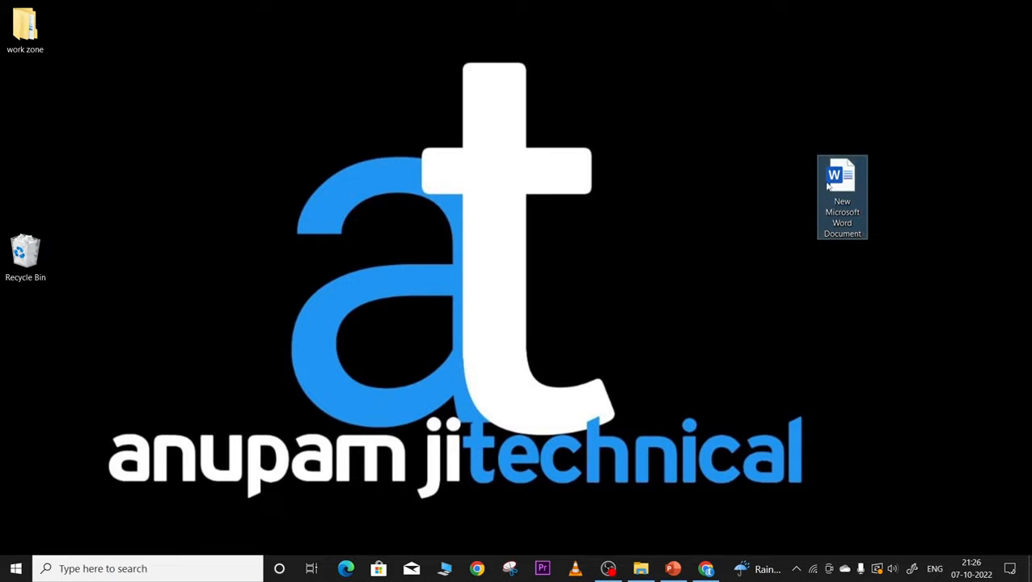
{"action": "double_click", "coordinate": [833, 183]}
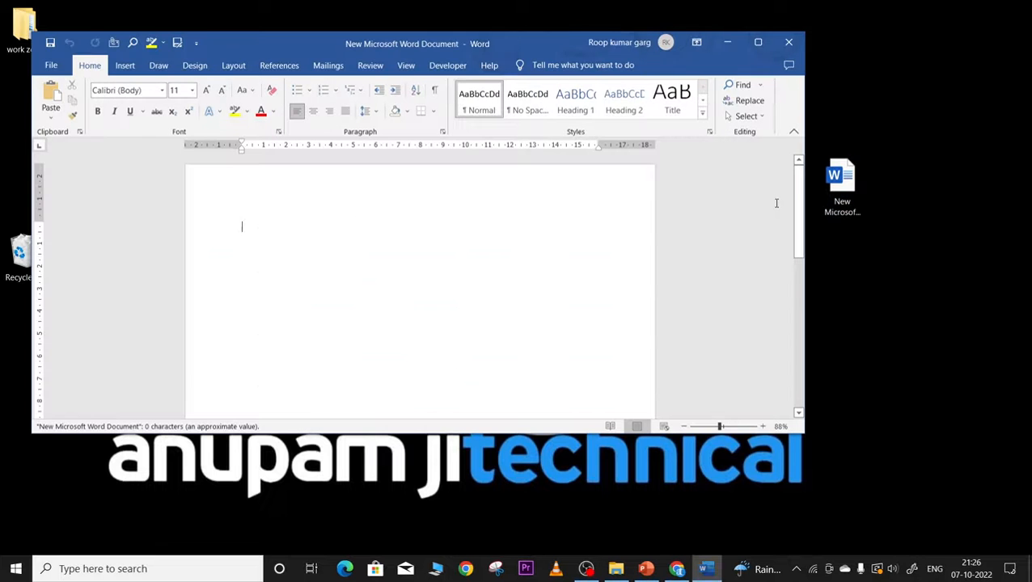
{"action": "left_click", "coordinate": [758, 41]}
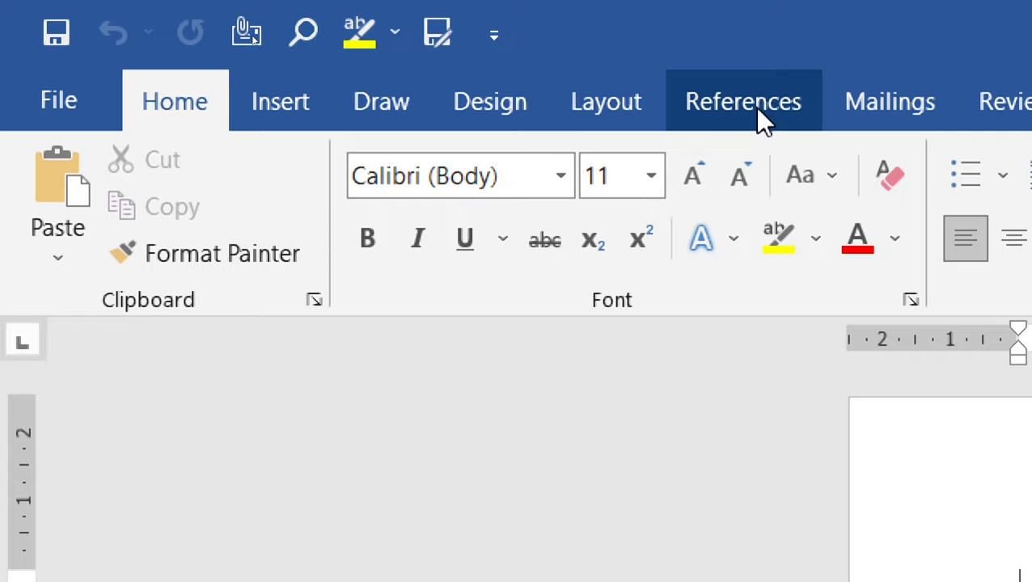
Look through the References, Layout and Mailings commands, ending with the Review commands shown
{"action": "left_click", "coordinate": [716, 129]}
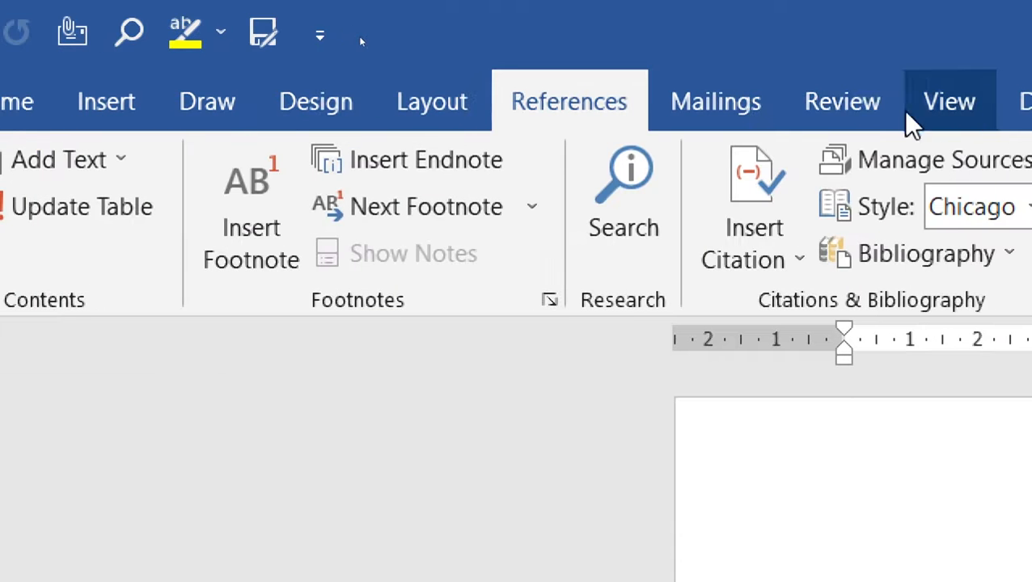
{"action": "left_click", "coordinate": [823, 110]}
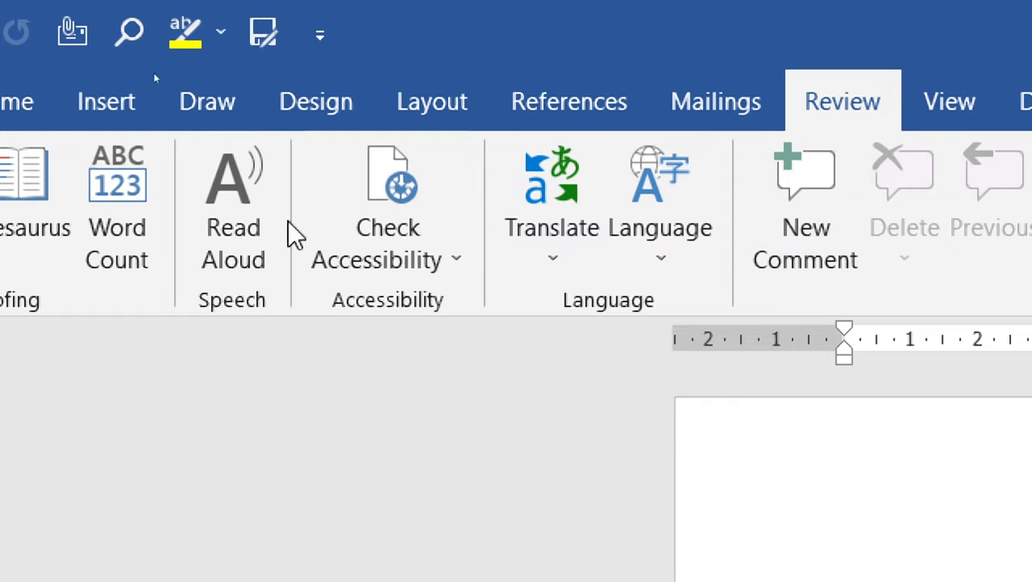
{"action": "left_click", "coordinate": [423, 105]}
{"action": "left_click", "coordinate": [619, 101]}
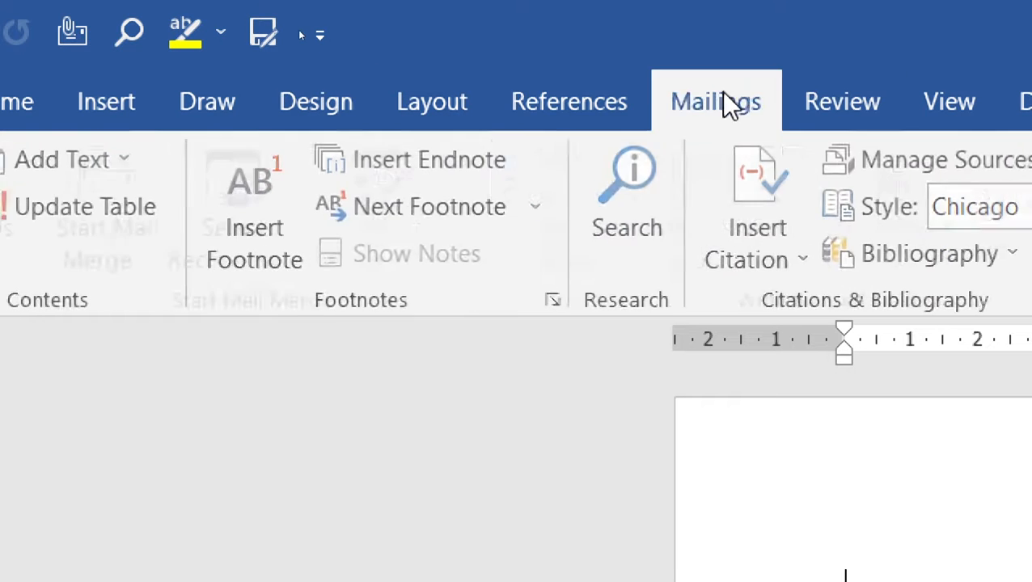
{"action": "left_click", "coordinate": [716, 101]}
{"action": "left_click", "coordinate": [845, 101]}
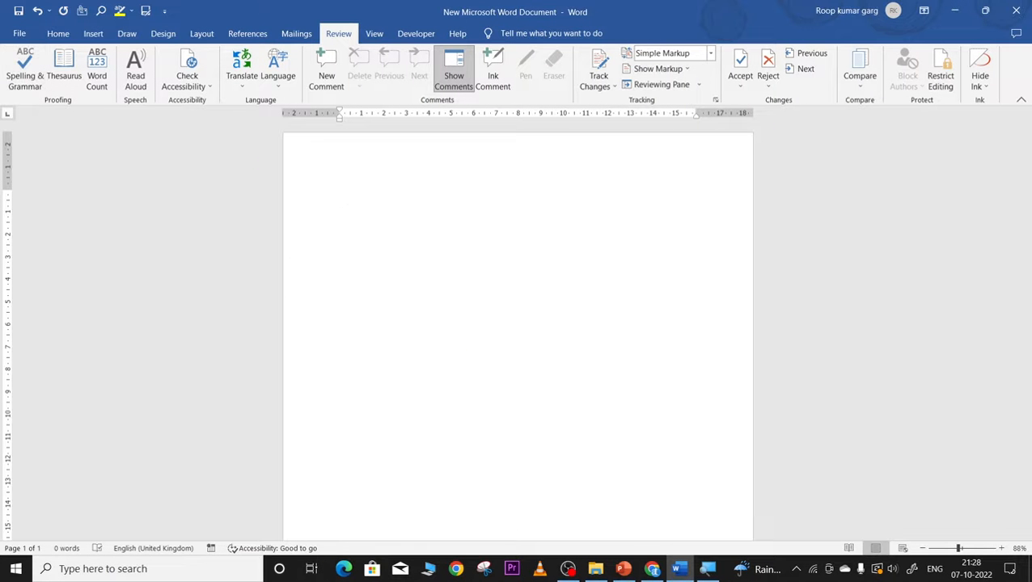
Write the text "Anupamji technical" on the first line of the blank document
{"action": "type", "text": "amji"}
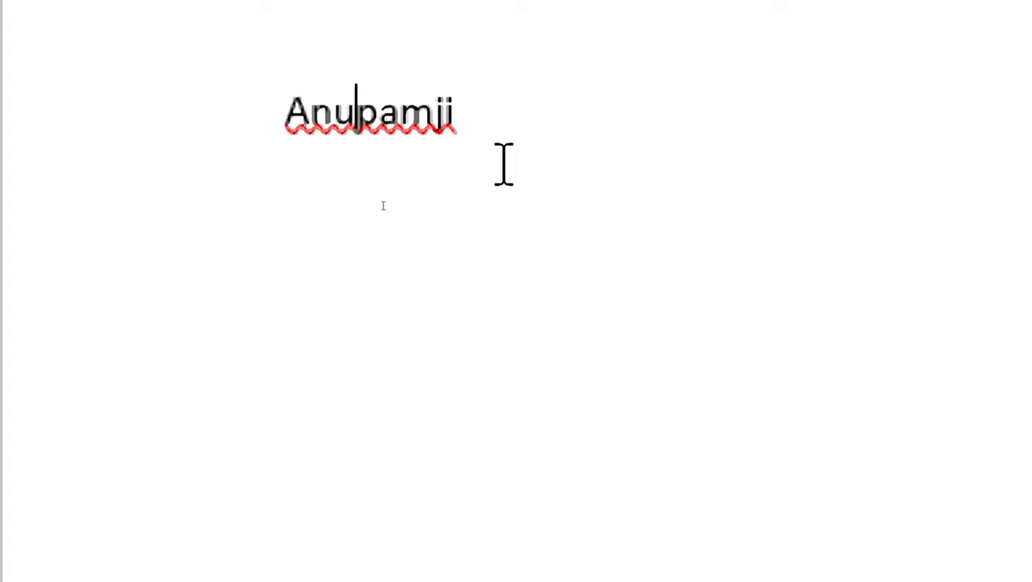
{"action": "left_click", "coordinate": [469, 118]}
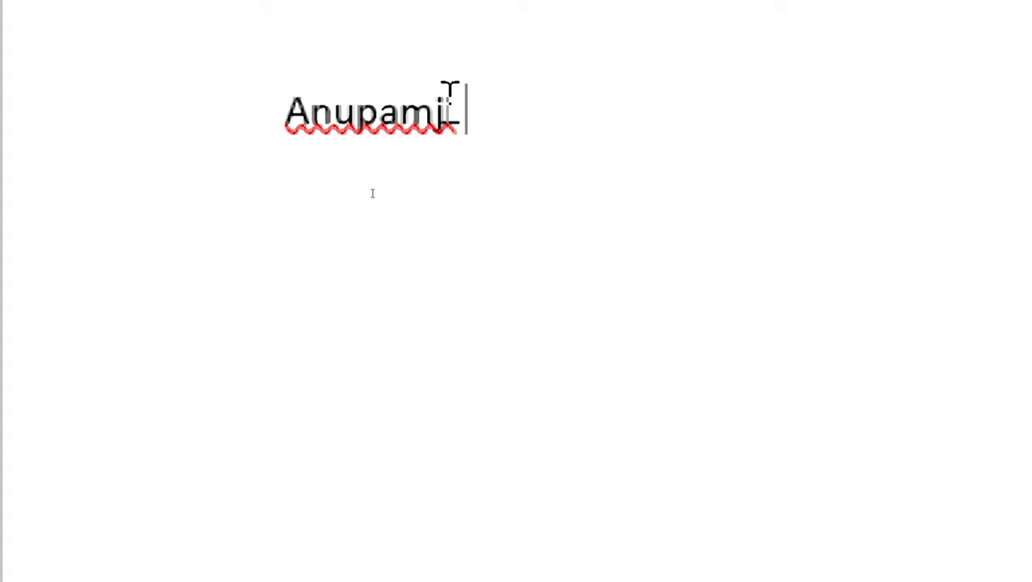
{"action": "type", "text": "te"}
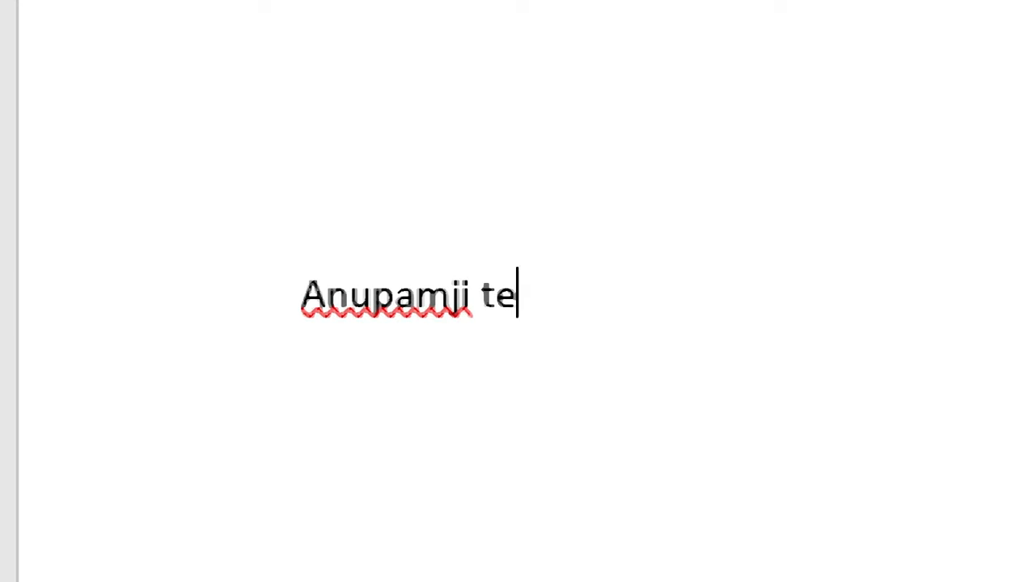
{"action": "type", "text": "chnical"}
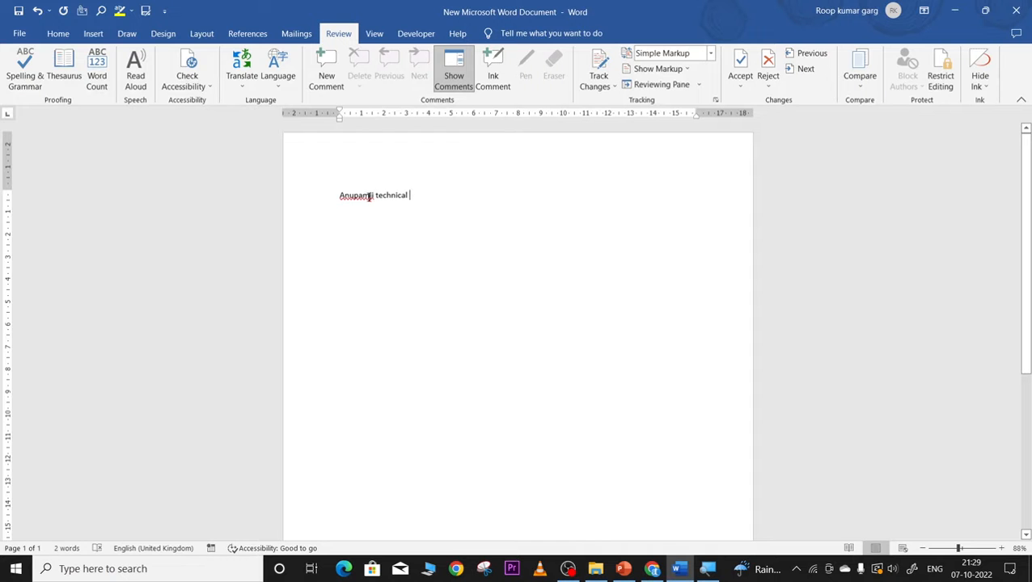
Spell-check the selected word "Anupamji", replace it with the suggestion "Anupam", check the rest of the document and dismiss the readability statistics
{"action": "left_click", "coordinate": [355, 196]}
{"action": "left_click_drag", "start_coordinate": [340, 195], "coordinate": [374, 195]}
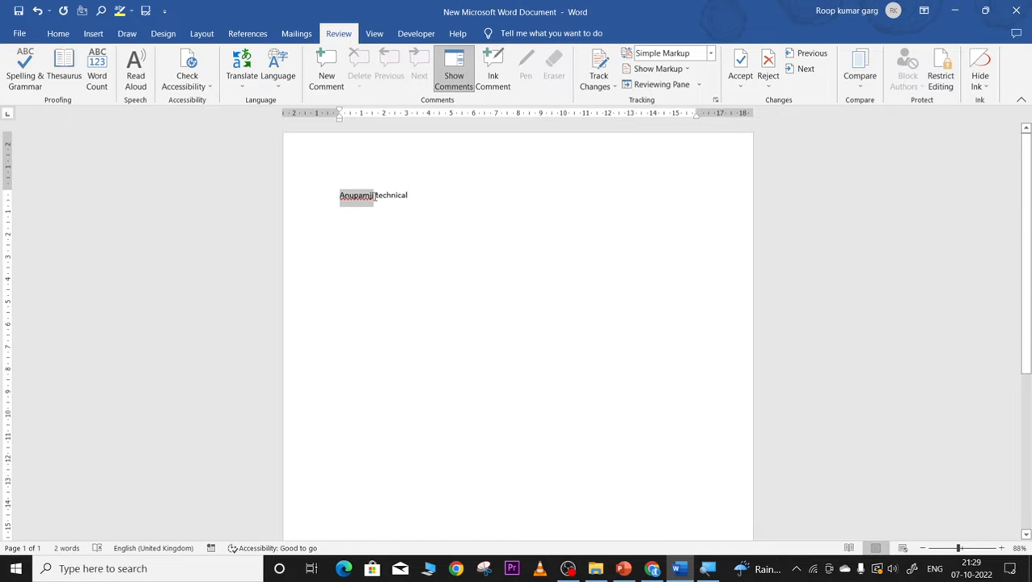
{"action": "left_click", "coordinate": [25, 77]}
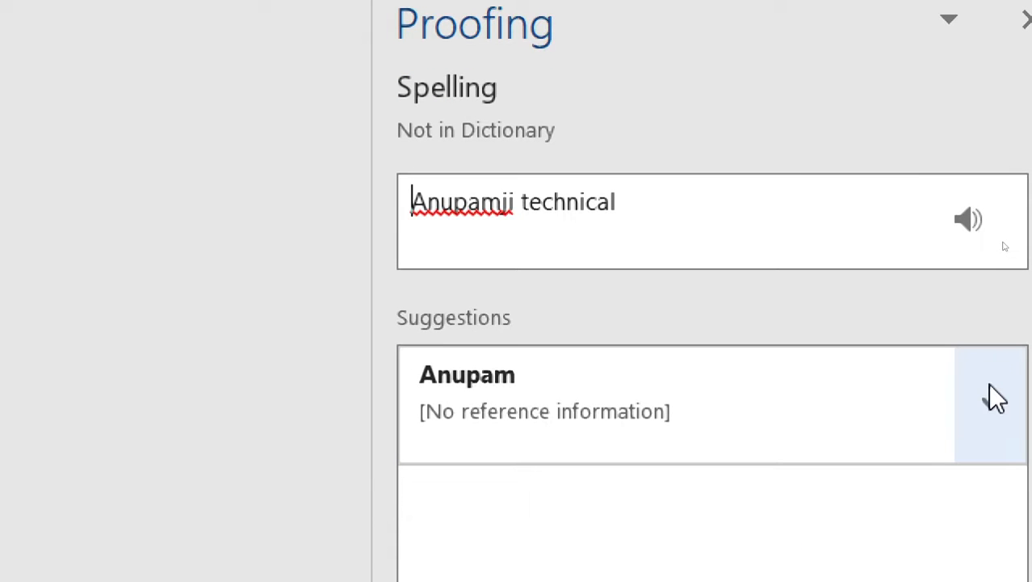
{"action": "left_click", "coordinate": [988, 405]}
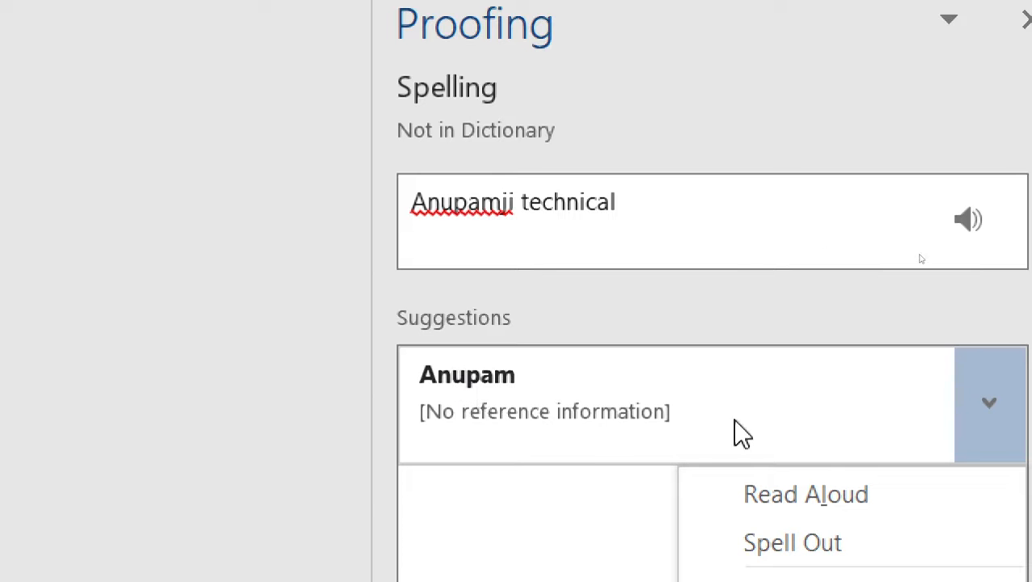
{"action": "left_click", "coordinate": [440, 380]}
{"action": "scroll", "coordinate": [928, 543], "scroll_direction": "down", "scroll_amount": 1}
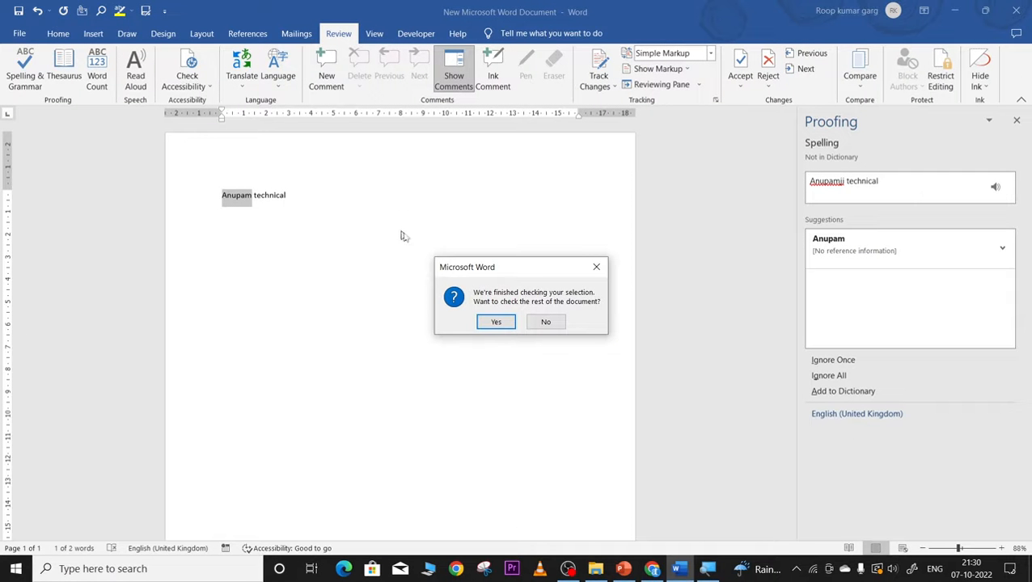
{"action": "left_click", "coordinate": [495, 322]}
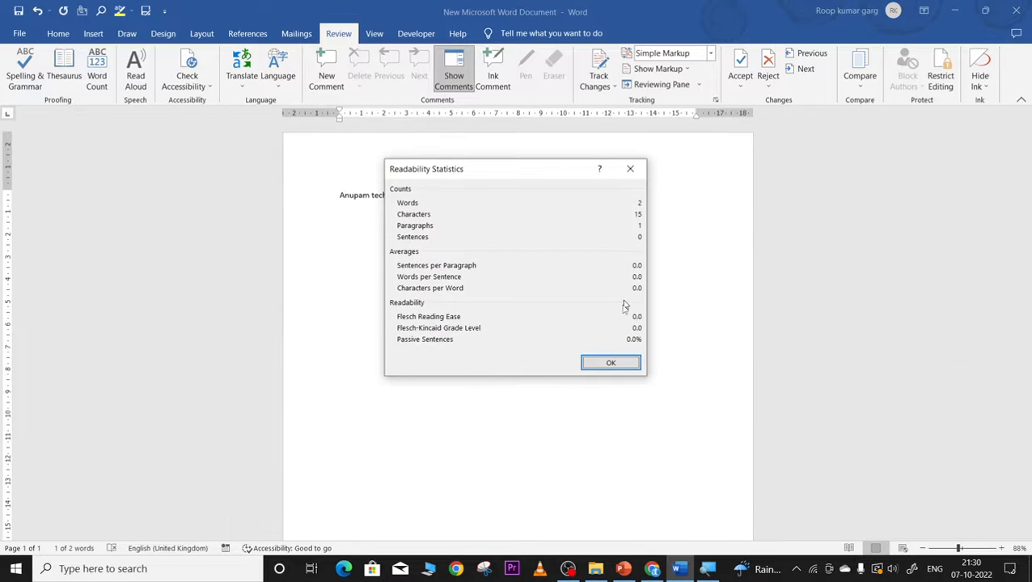
{"action": "left_click", "coordinate": [609, 366]}
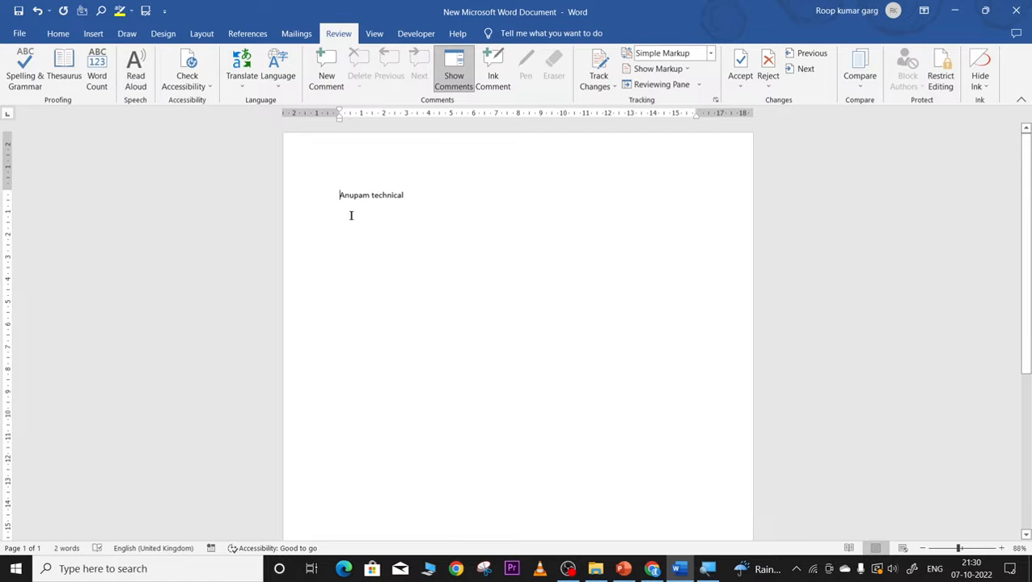
Generate sample paragraphs below the "Anupam technical" line with =rand()
{"action": "left_click_drag", "start_coordinate": [339, 196], "coordinate": [390, 191]}
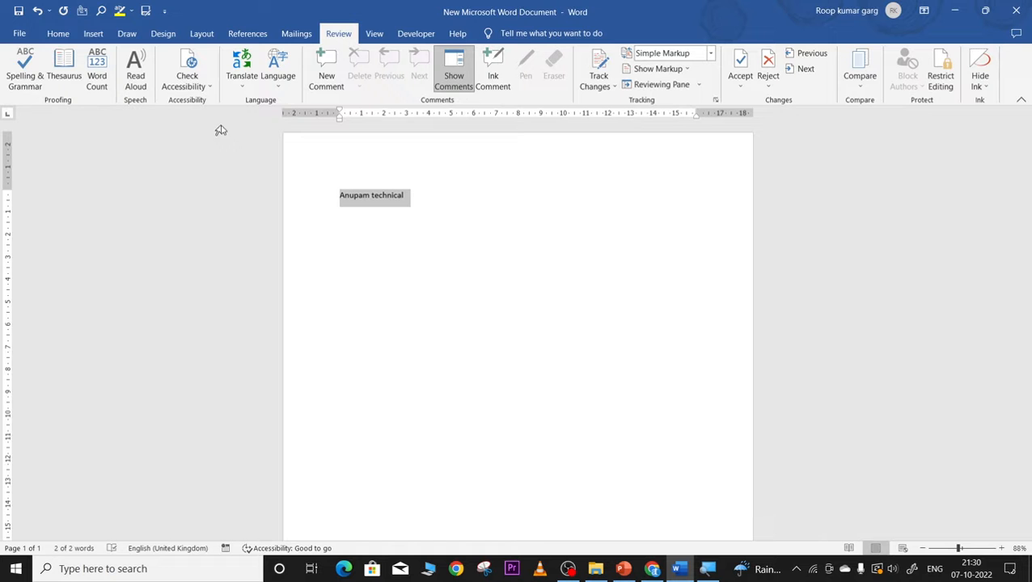
{"action": "left_click", "coordinate": [422, 194]}
{"action": "key", "text": "Return"}
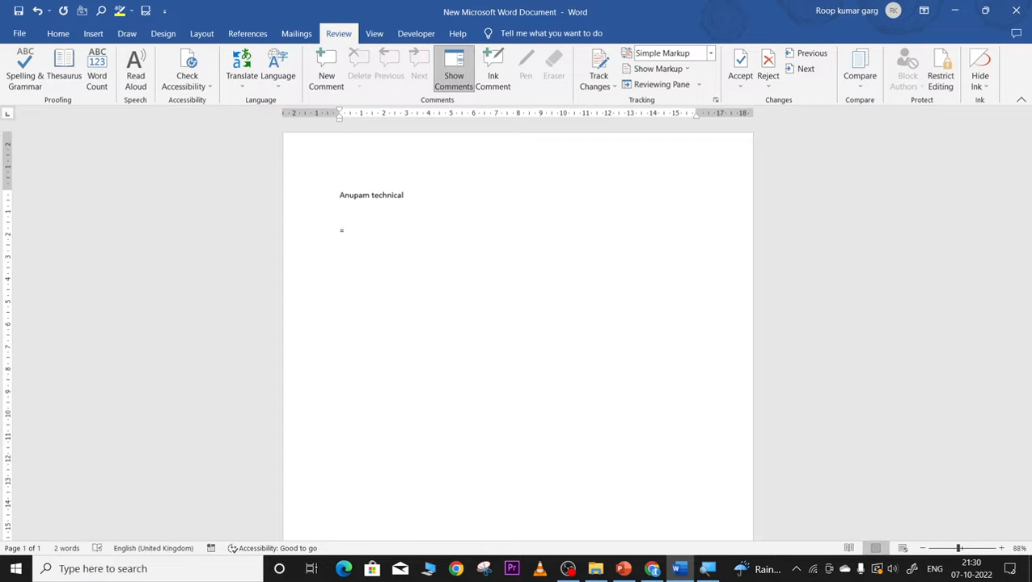
{"action": "type", "text": "=rand()"}
{"action": "key", "text": "Return"}
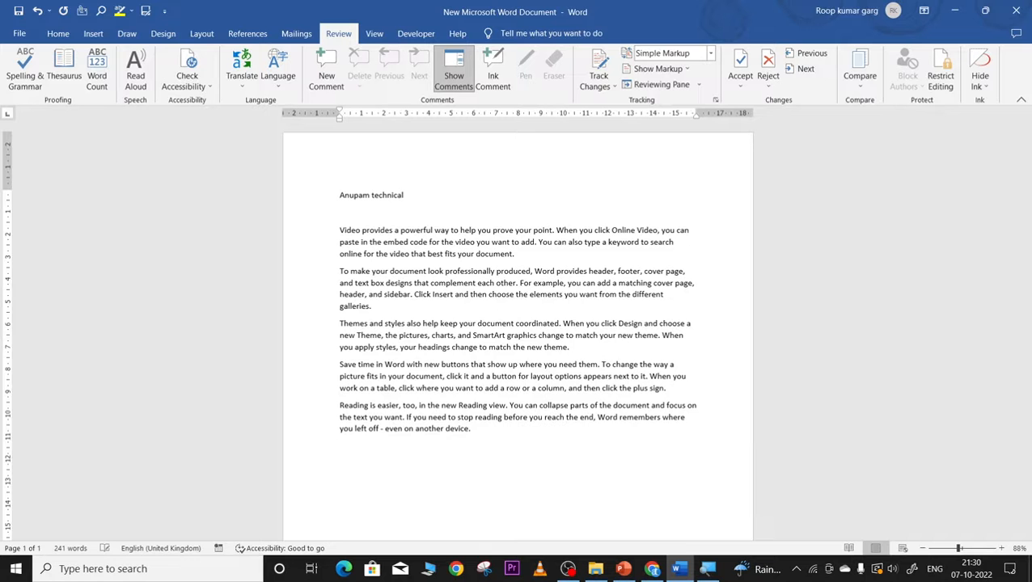
Misspell "Themes" as "Themees" at the start of the paragraph about themes and styles
{"action": "left_click", "coordinate": [964, 550]}
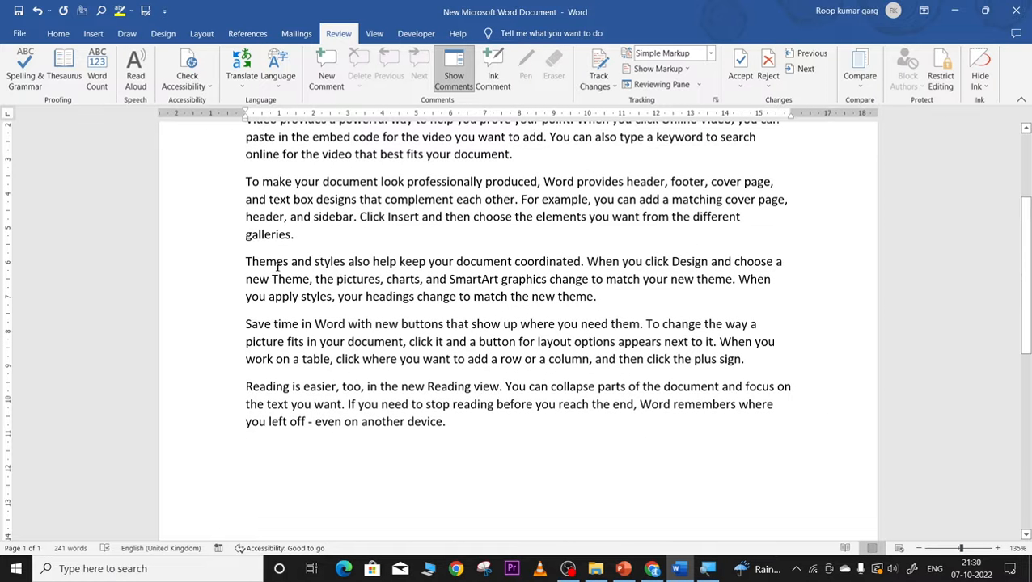
{"action": "left_click", "coordinate": [285, 260]}
{"action": "type", "text": "e"}
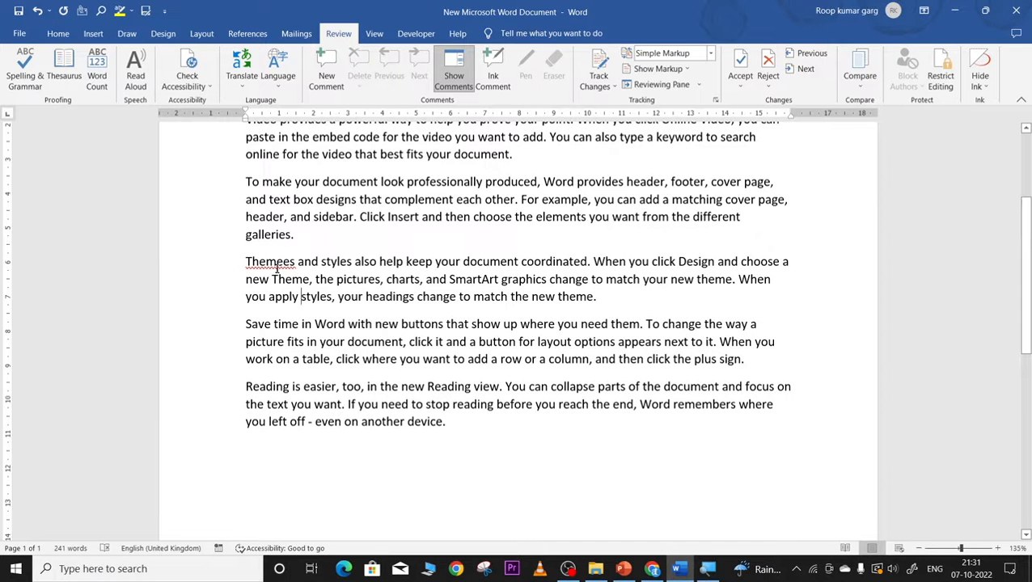
Spell-check the selected word "Themees", replace it with "Themes", check the rest of the document and dismiss the readability statistics
{"action": "left_click_drag", "start_coordinate": [252, 258], "coordinate": [294, 256]}
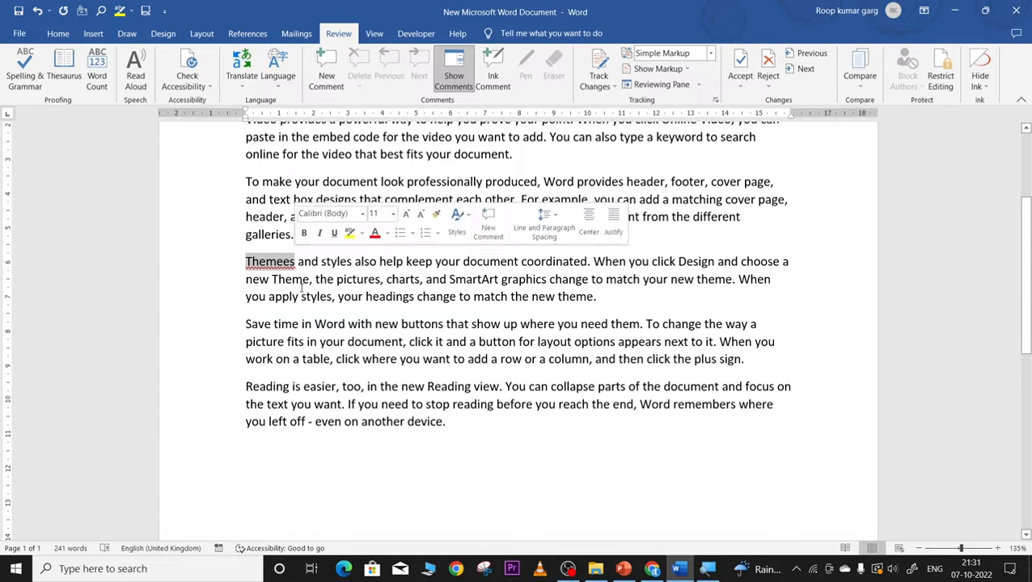
{"action": "left_click", "coordinate": [16, 71]}
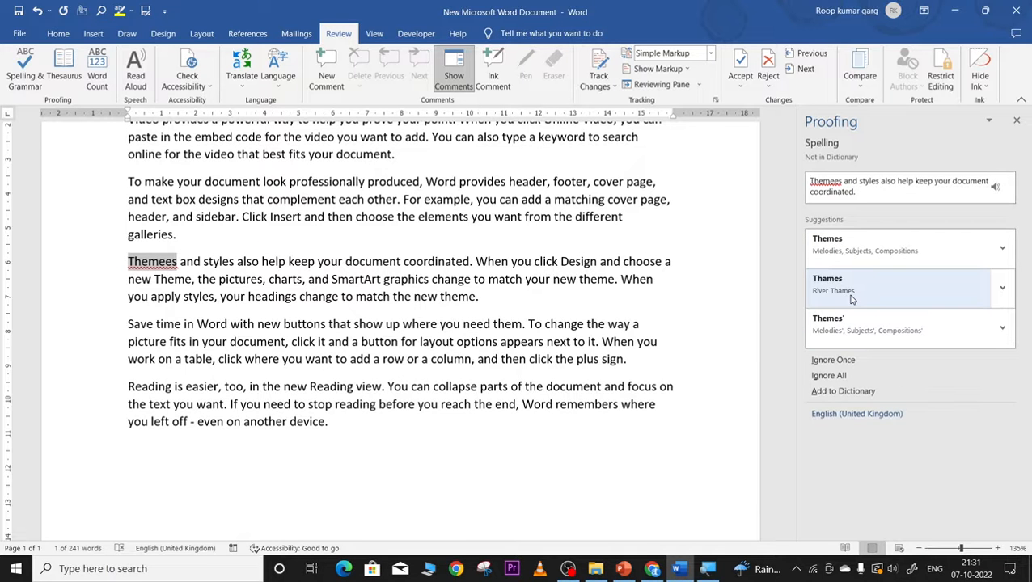
{"action": "left_click", "coordinate": [842, 260]}
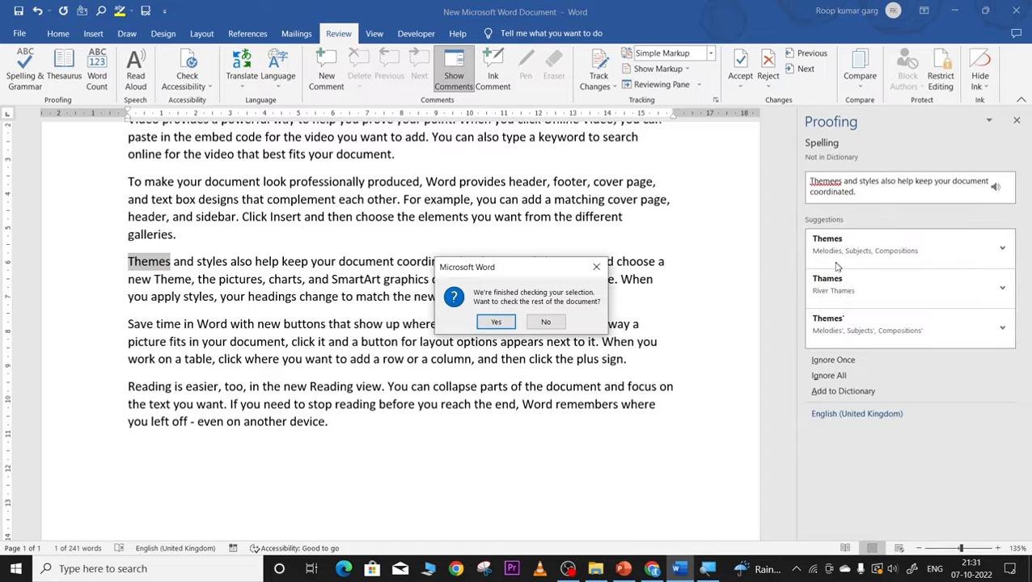
{"action": "left_click", "coordinate": [500, 326]}
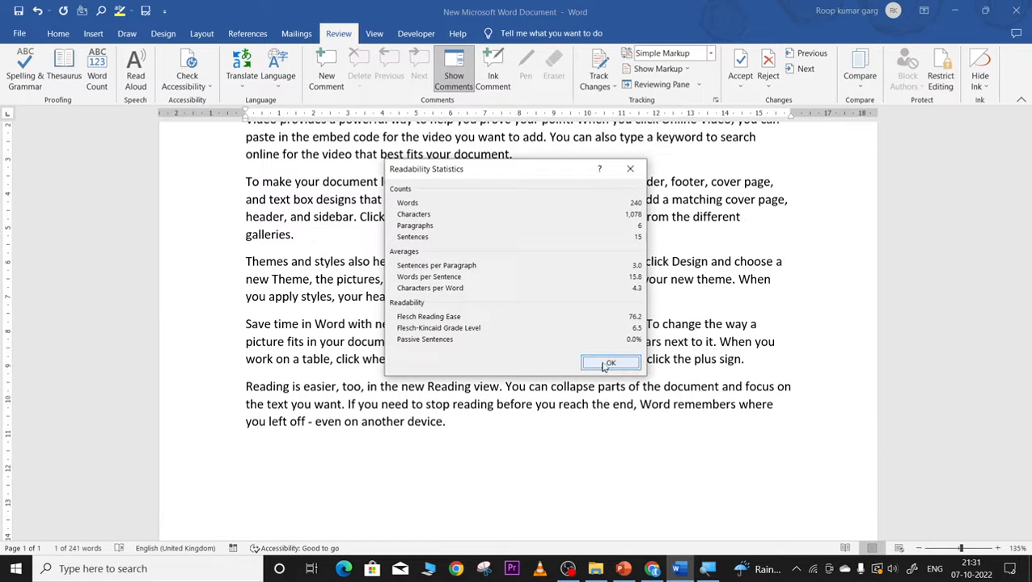
{"action": "left_click", "coordinate": [599, 361]}
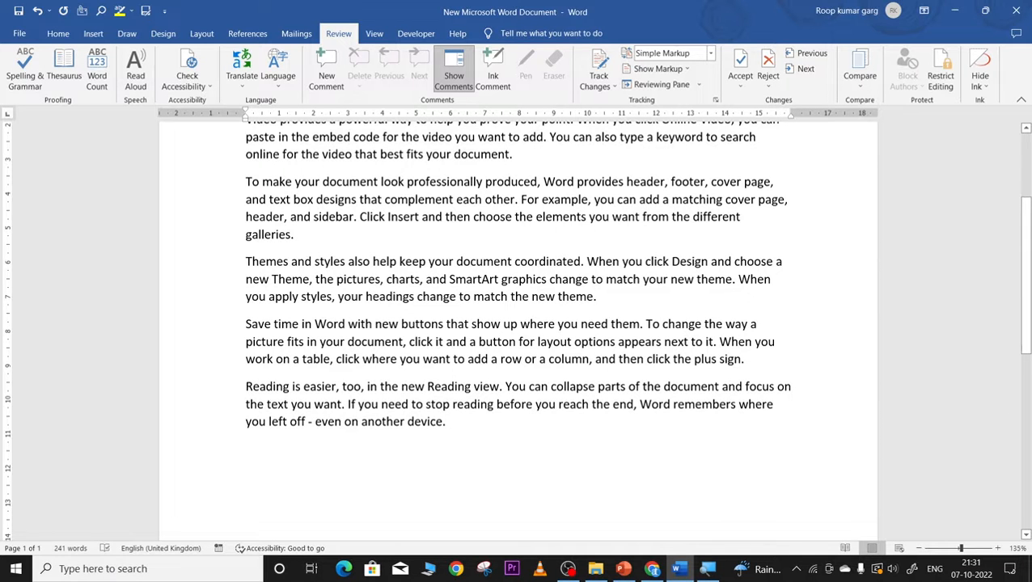
Misspell the second "When" in the themes paragraph as "Wheen" and run Spelling & Grammar on that word
{"action": "type", "text": "e"}
{"action": "left_click_drag", "start_coordinate": [738, 280], "coordinate": [781, 281]}
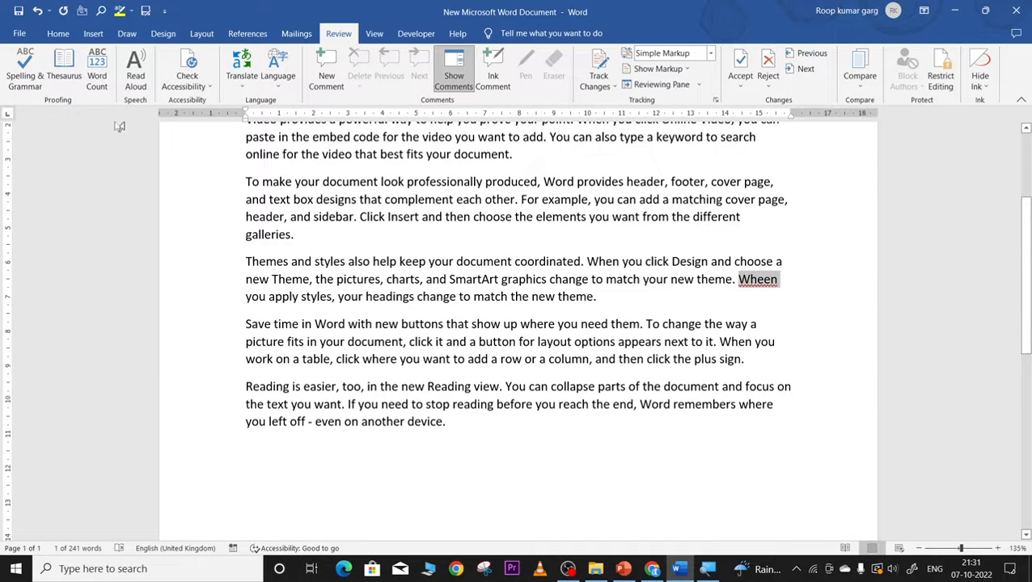
{"action": "left_click", "coordinate": [14, 75]}
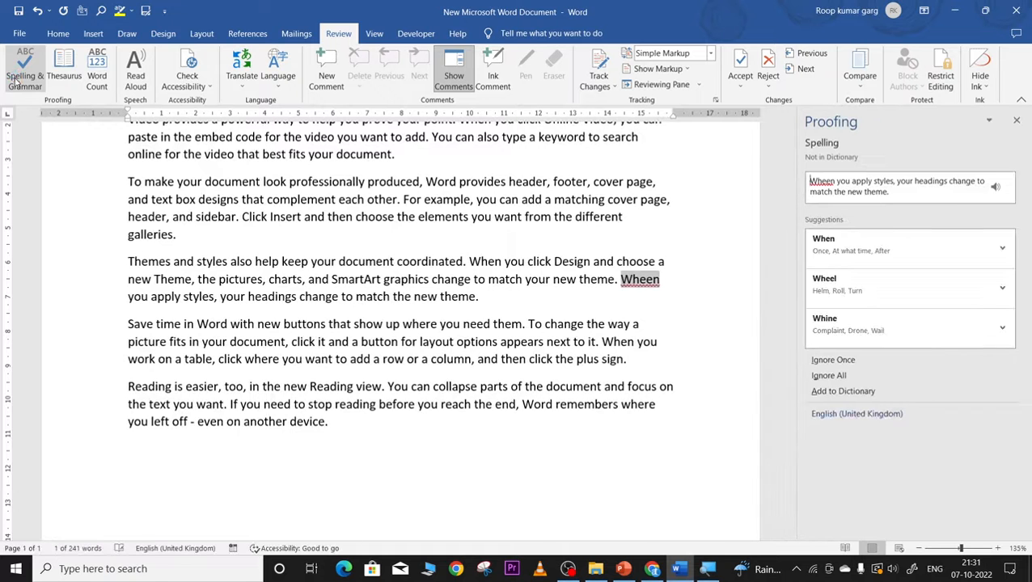
Introduce three more misspellings in the sample text: "chujange" for change, "Readuing" for Reading before "view", and "strrop" for stop
{"action": "left_click", "coordinate": [345, 329]}
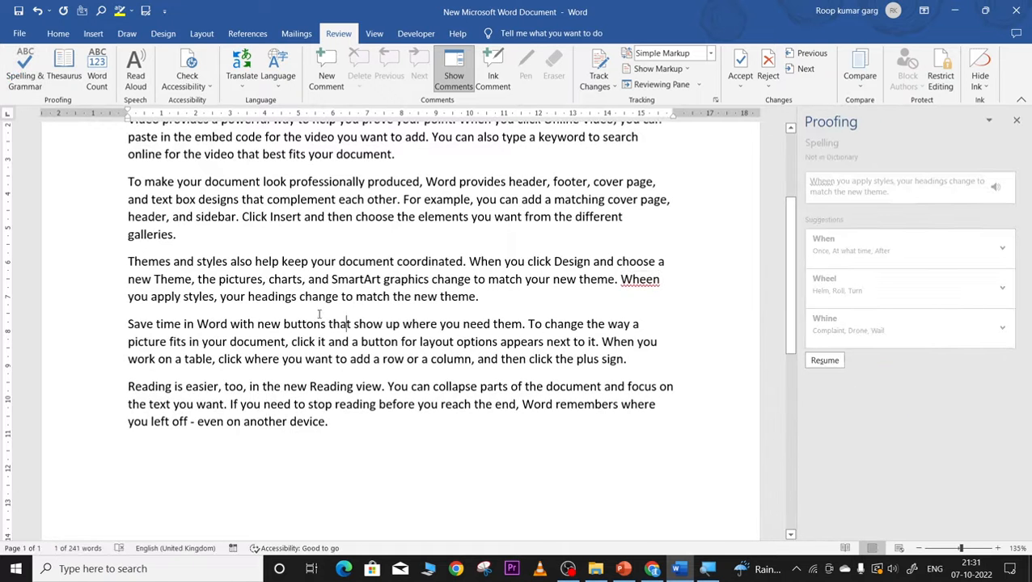
{"action": "left_click", "coordinate": [312, 296]}
{"action": "type", "text": "uj"}
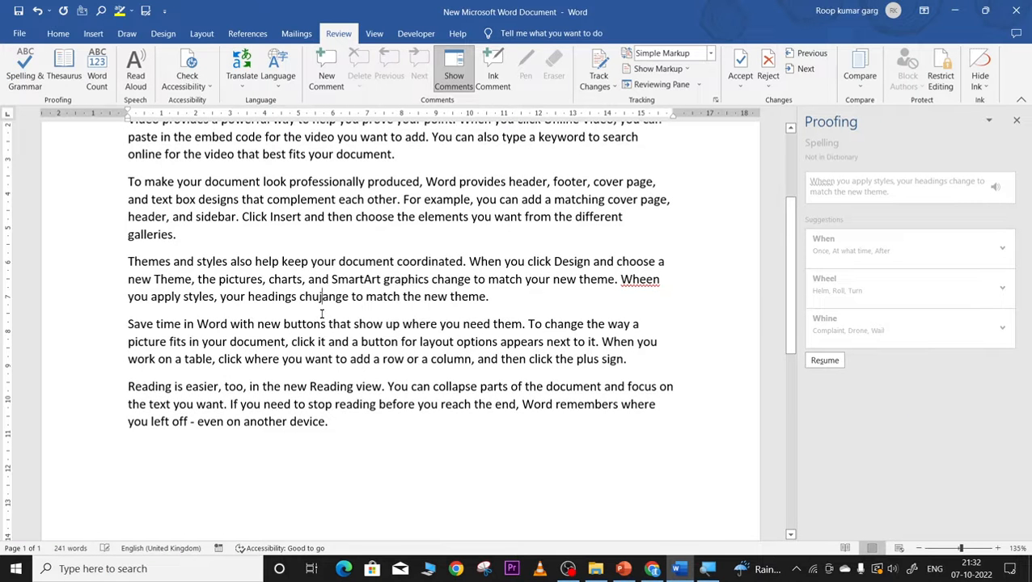
{"action": "left_click", "coordinate": [334, 387]}
{"action": "type", "text": "u"}
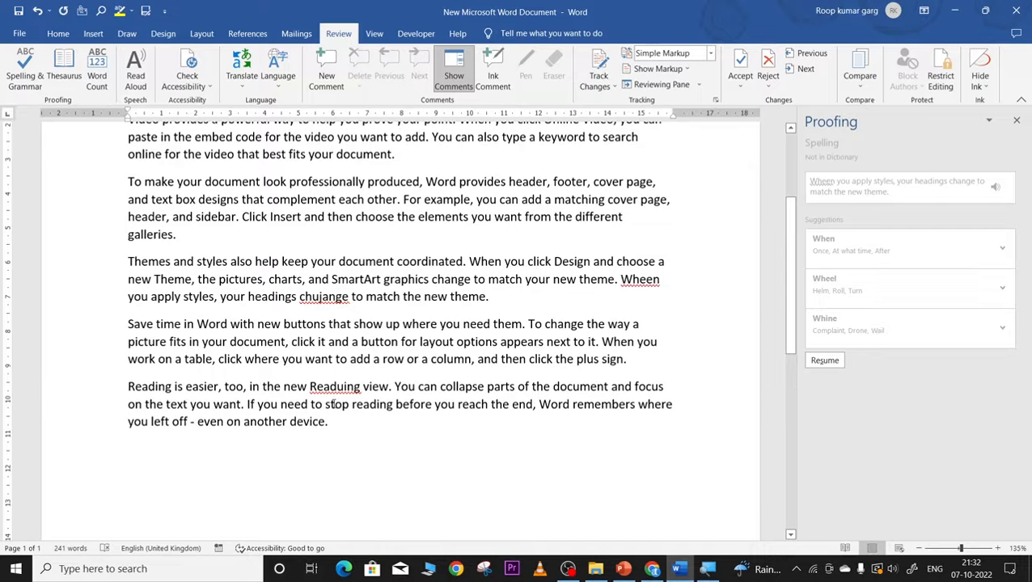
{"action": "left_click", "coordinate": [334, 405]}
{"action": "type", "text": "r"}
{"action": "left_click", "coordinate": [360, 462]}
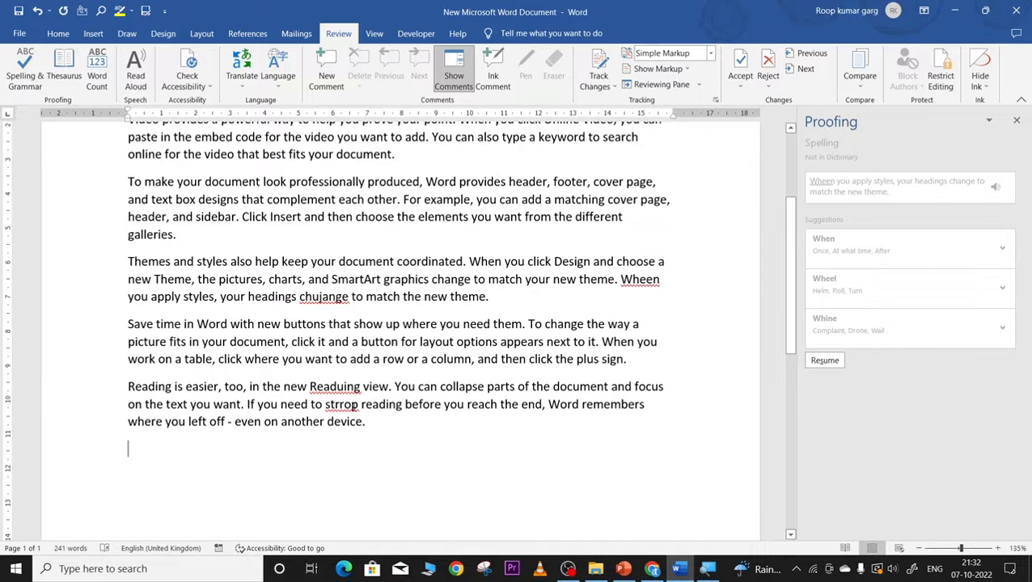
Run Spelling & Grammar on the last three paragraphs and examine the suggestions for "Wheen", "chujange" and "Readuing"
{"action": "left_click_drag", "start_coordinate": [382, 429], "coordinate": [161, 257]}
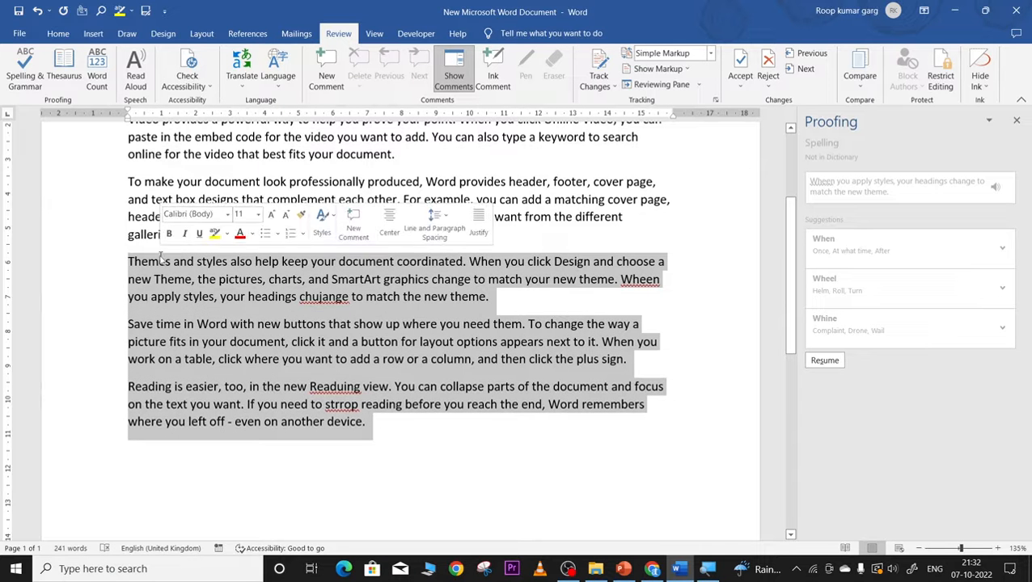
{"action": "left_click", "coordinate": [25, 75]}
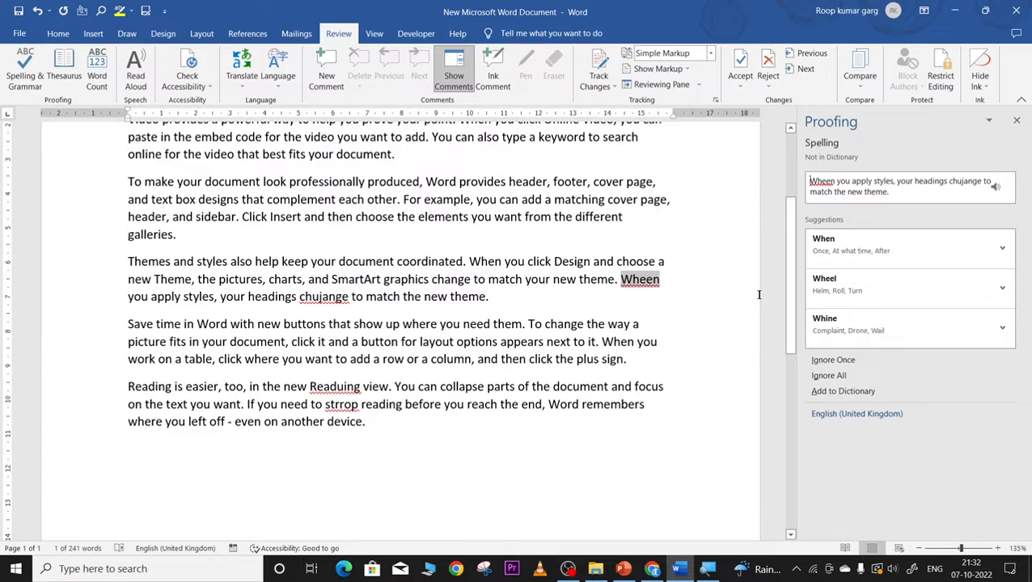
{"action": "left_click", "coordinate": [316, 301]}
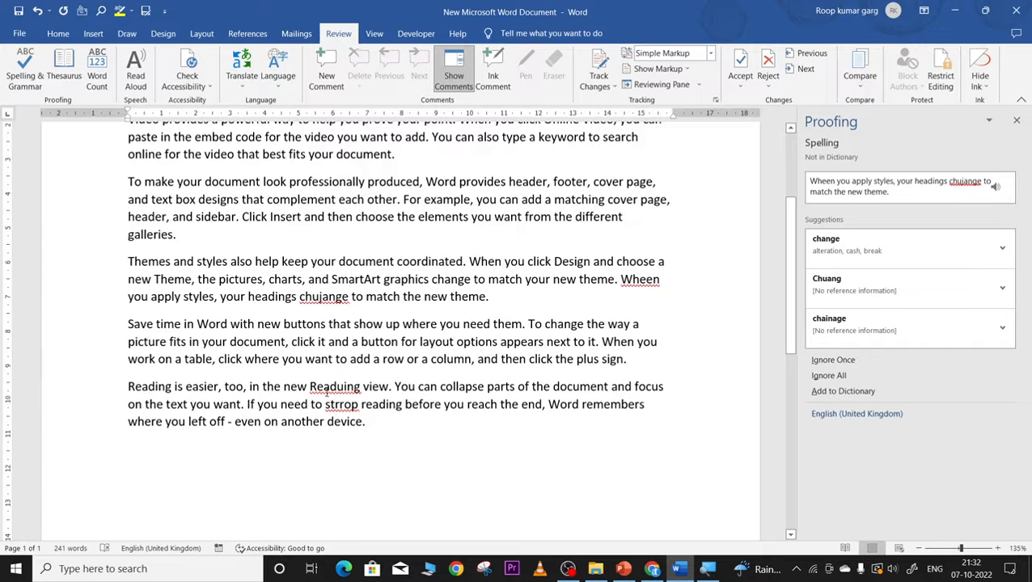
{"action": "left_click", "coordinate": [325, 387]}
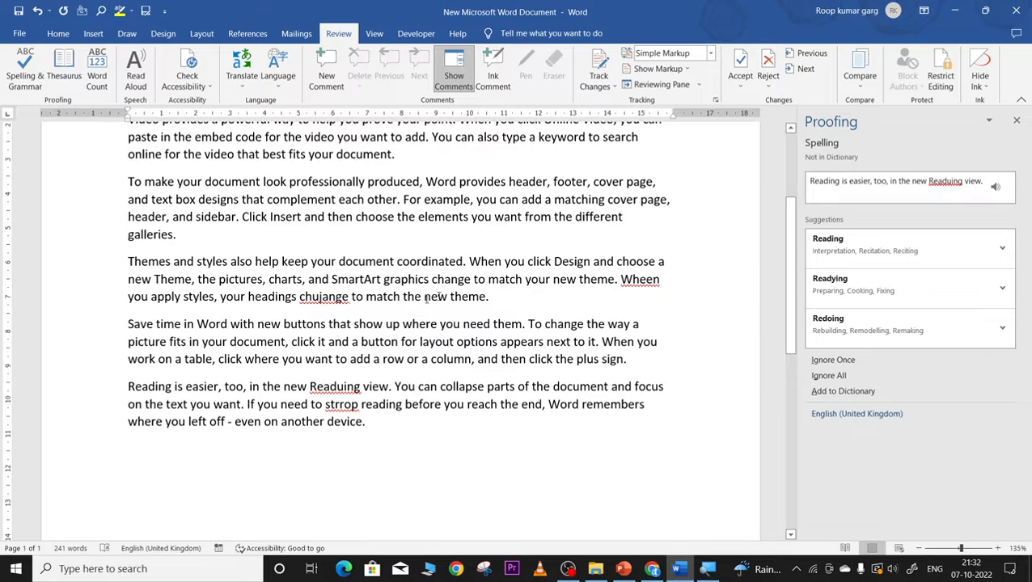
Add the misspelled word "Wheen" in the themes paragraph to AutoCorrect with "When" as its replacement
{"action": "left_click", "coordinate": [636, 282]}
{"action": "right_click", "coordinate": [639, 281]}
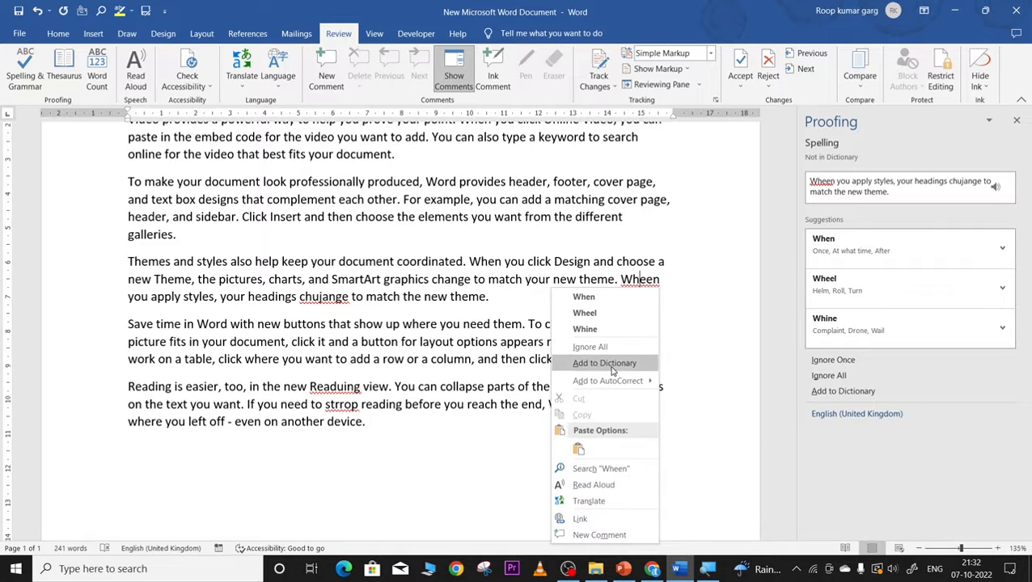
{"action": "mouse_move", "coordinate": [614, 389]}
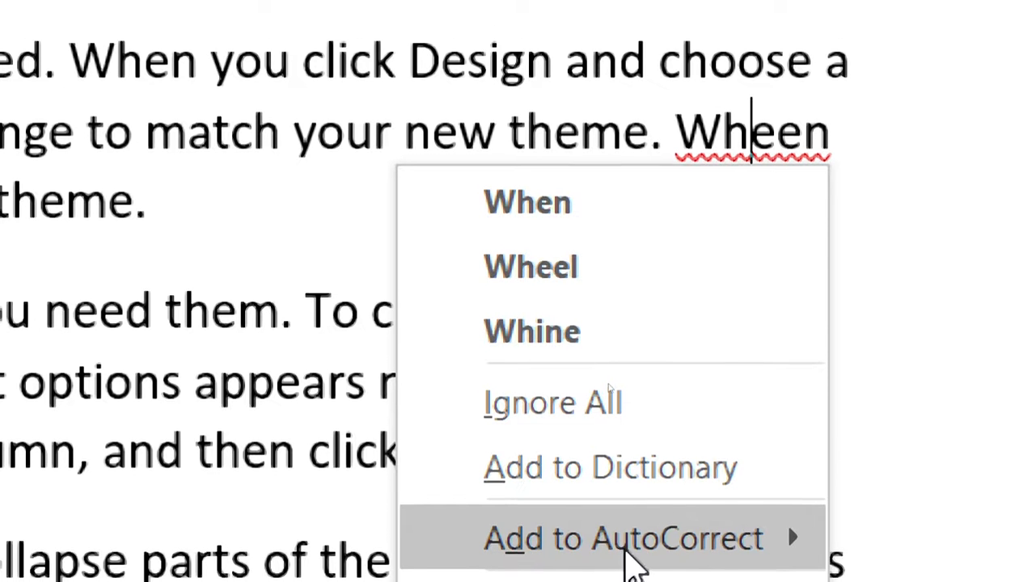
{"action": "mouse_move", "coordinate": [624, 549]}
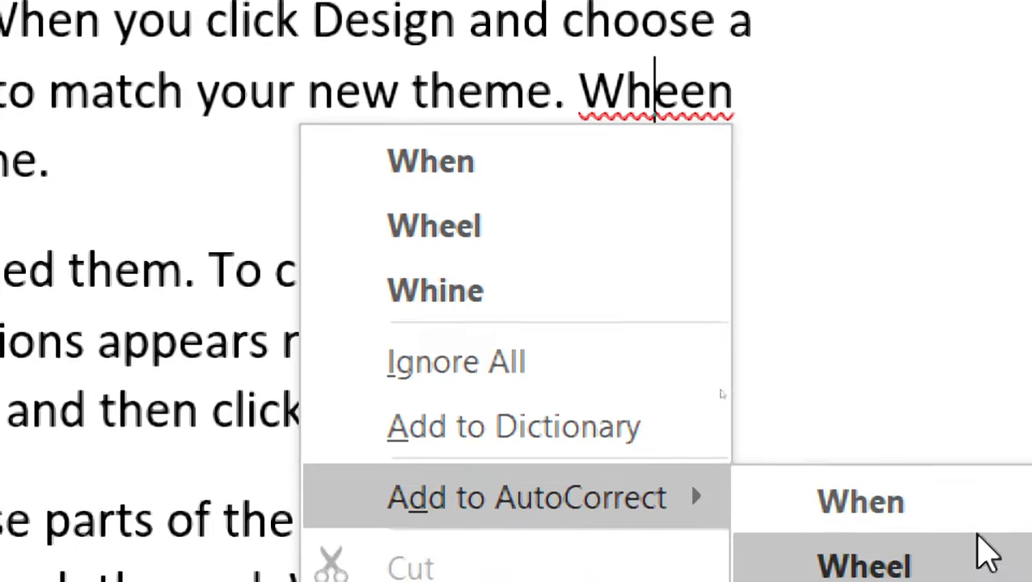
{"action": "left_click", "coordinate": [958, 532]}
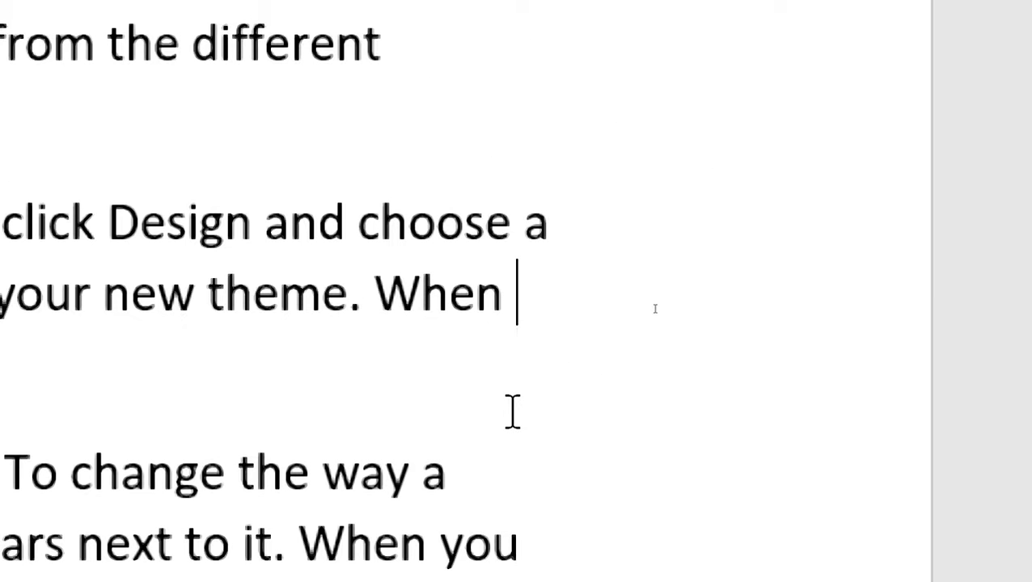
Enter "wheen" after "When" in the themes paragraph to test AutoCorrect, and check the proofing options for the repeated word
{"action": "type", "text": "wg"}
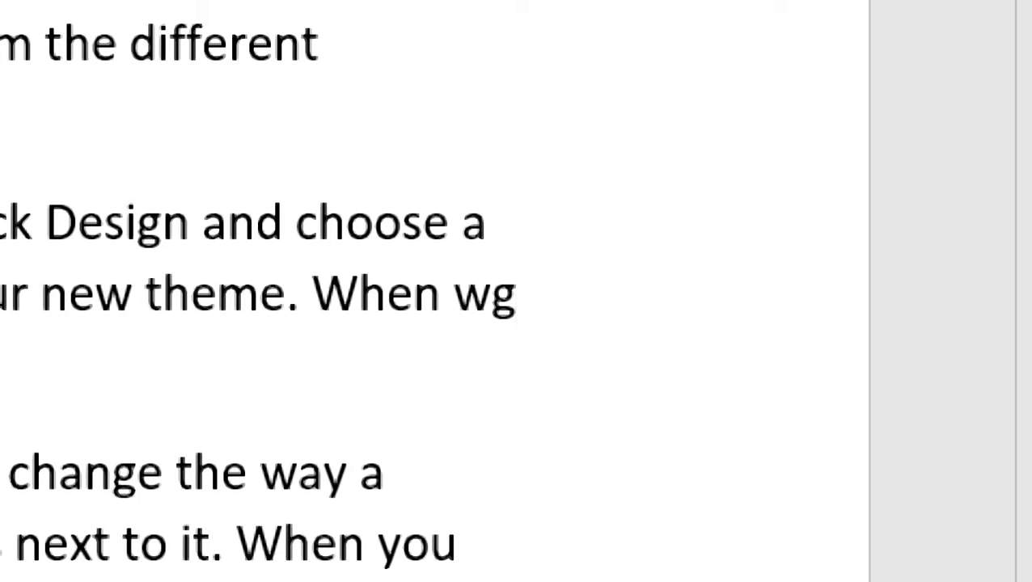
{"action": "key", "text": "BackSpace"}
{"action": "type", "text": "heen you apply styles, your h"}
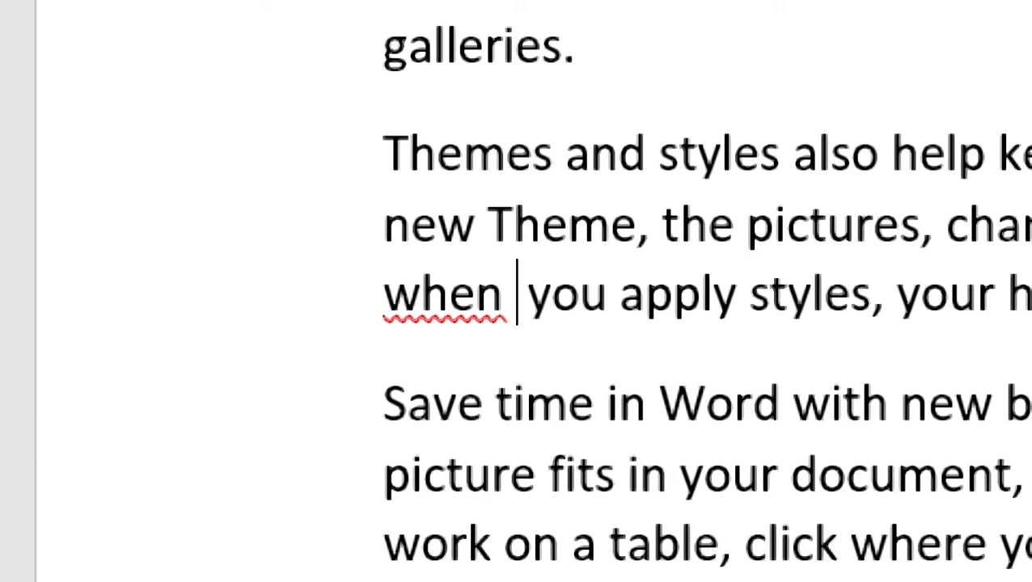
{"action": "right_click", "coordinate": [445, 299]}
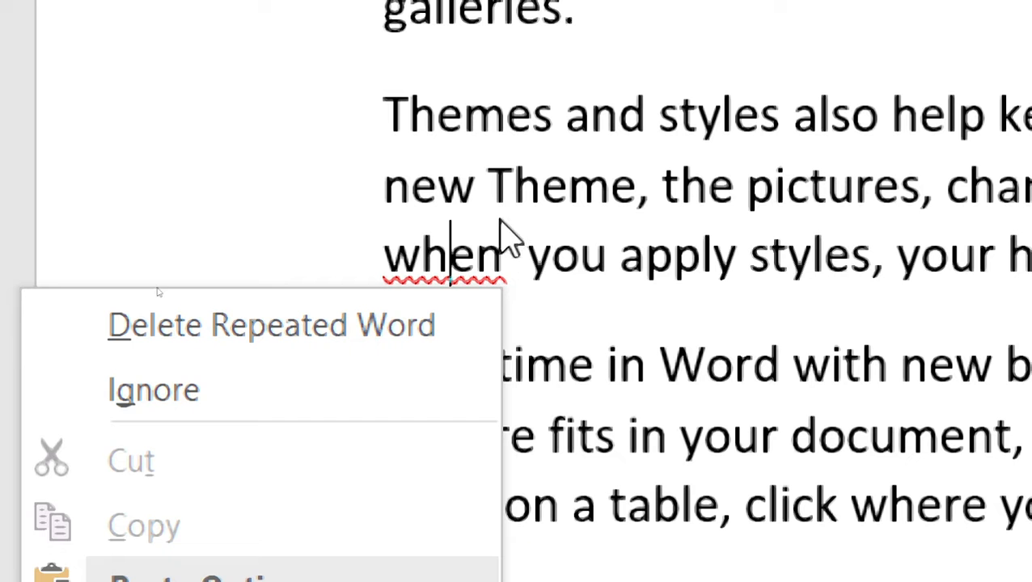
{"action": "key", "text": "Escape"}
{"action": "left_click", "coordinate": [508, 255]}
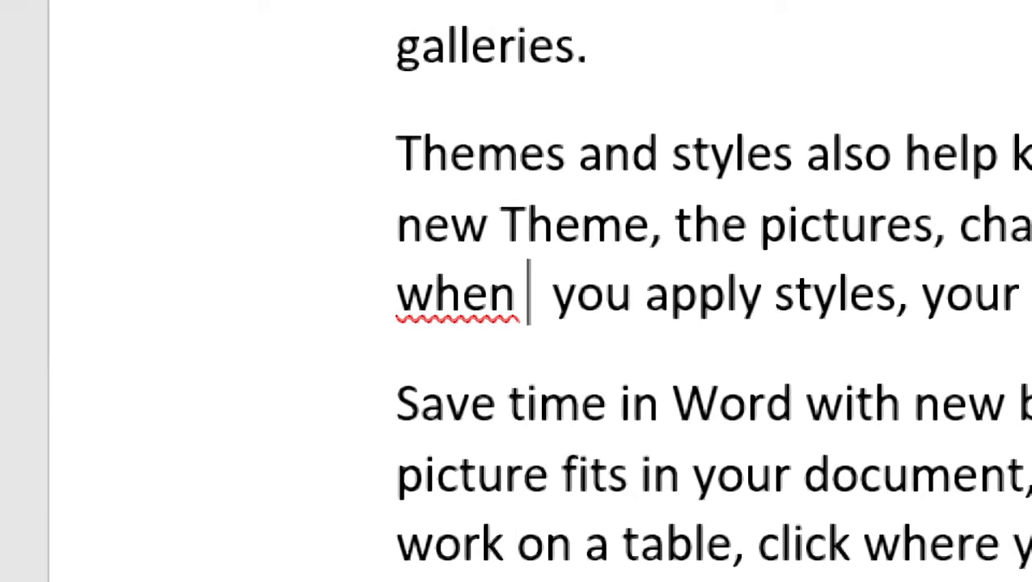
Capitalize the repeated "when" in the themes paragraph to "When"
{"action": "left_click", "coordinate": [425, 256]}
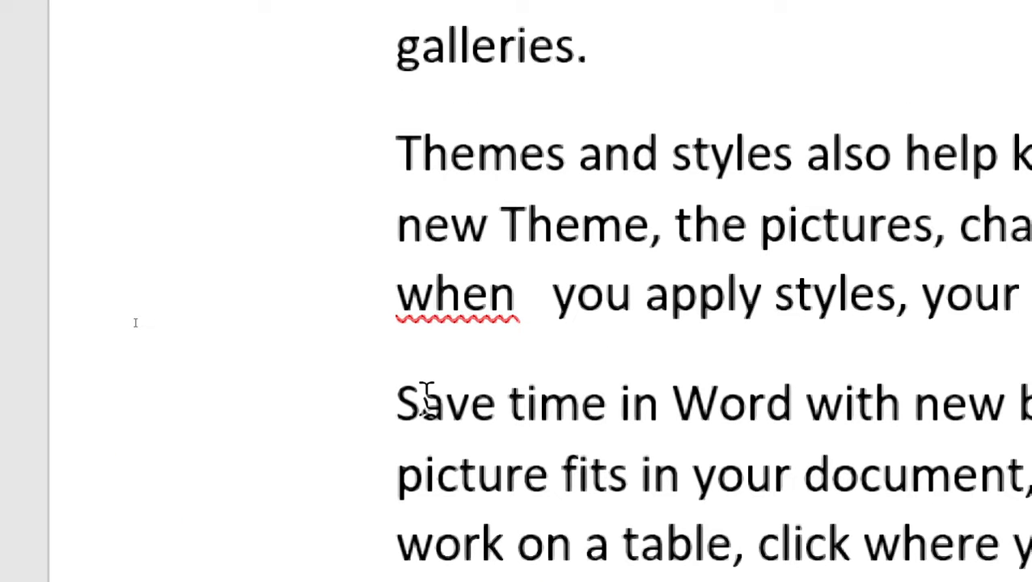
{"action": "key", "text": "BackSpace"}
{"action": "type", "text": "W"}
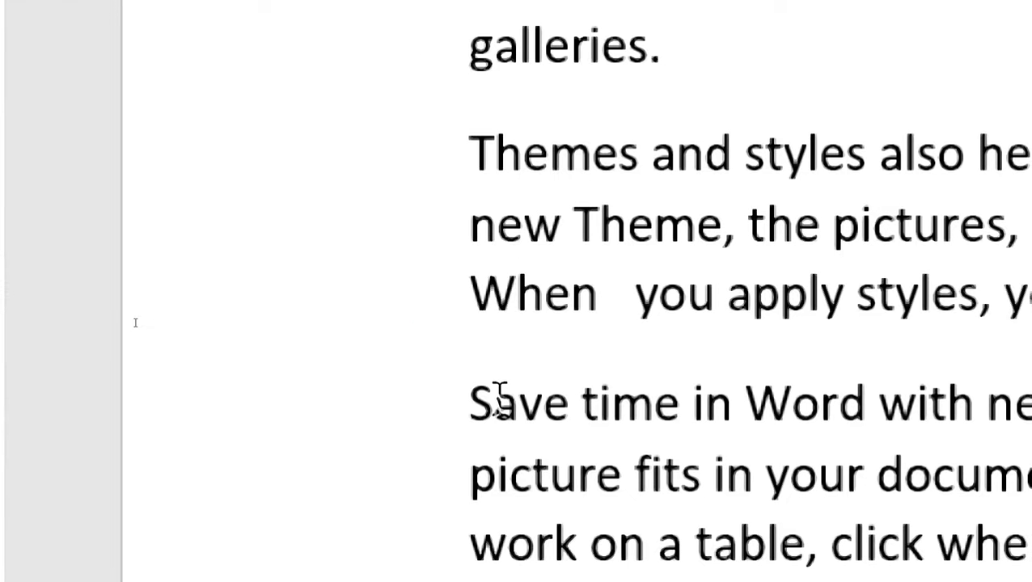
{"action": "left_click", "coordinate": [606, 298]}
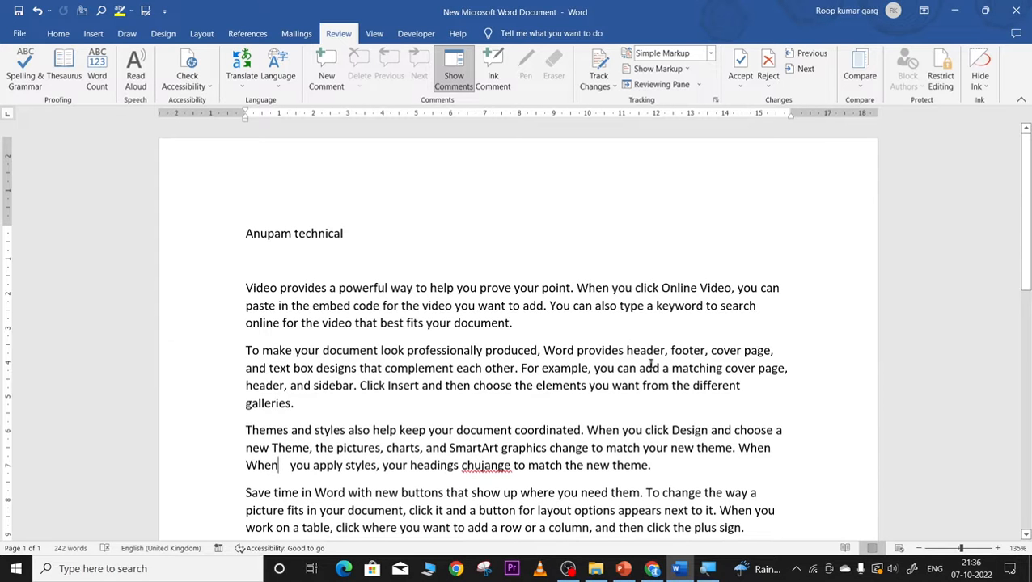
Look up synonyms for "header" in the second paragraph and "document" in the first with the Thesaurus
{"action": "left_click_drag", "start_coordinate": [626, 351], "coordinate": [666, 351]}
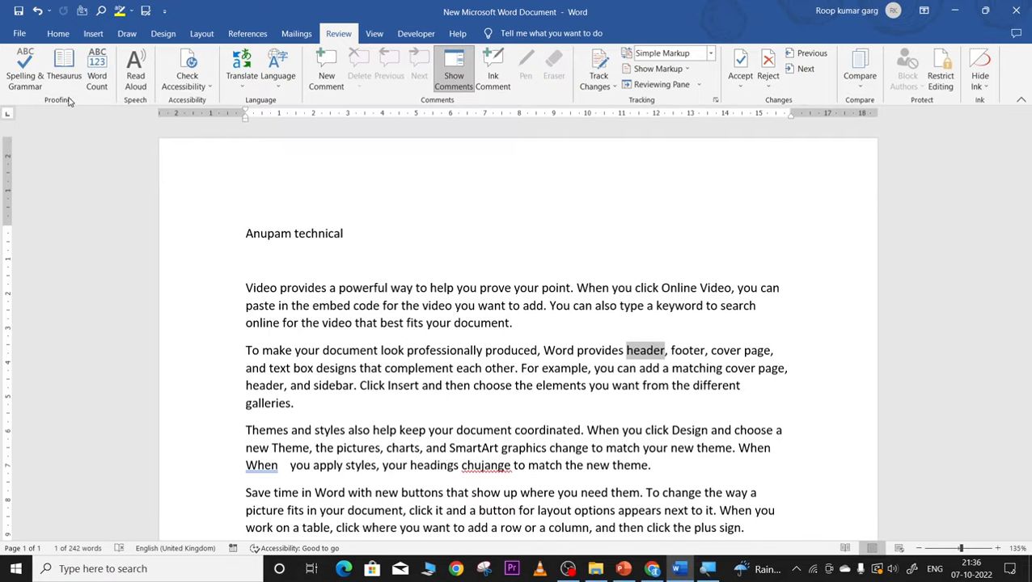
{"action": "left_click", "coordinate": [70, 59]}
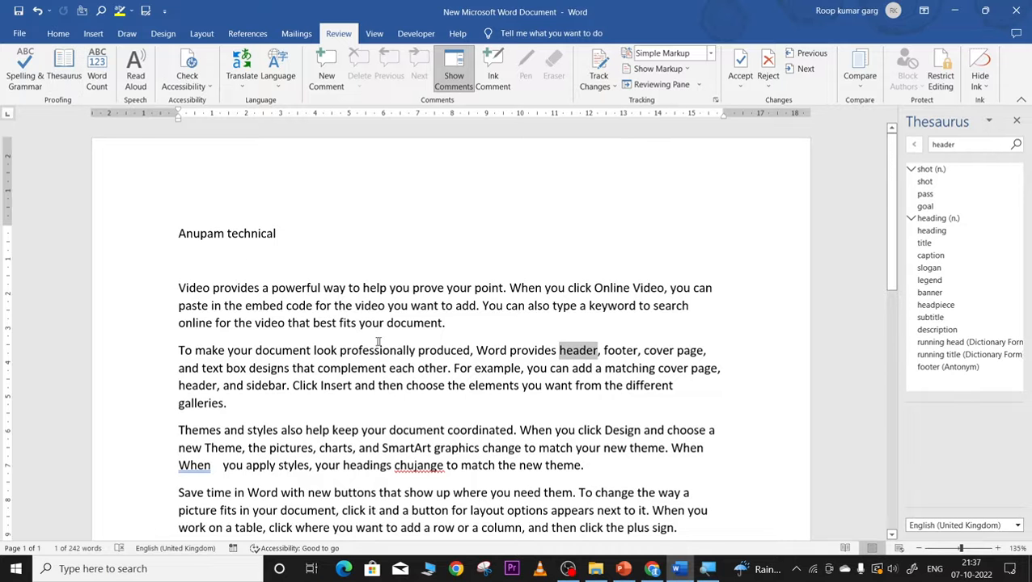
{"action": "left_click_drag", "start_coordinate": [386, 323], "coordinate": [445, 323]}
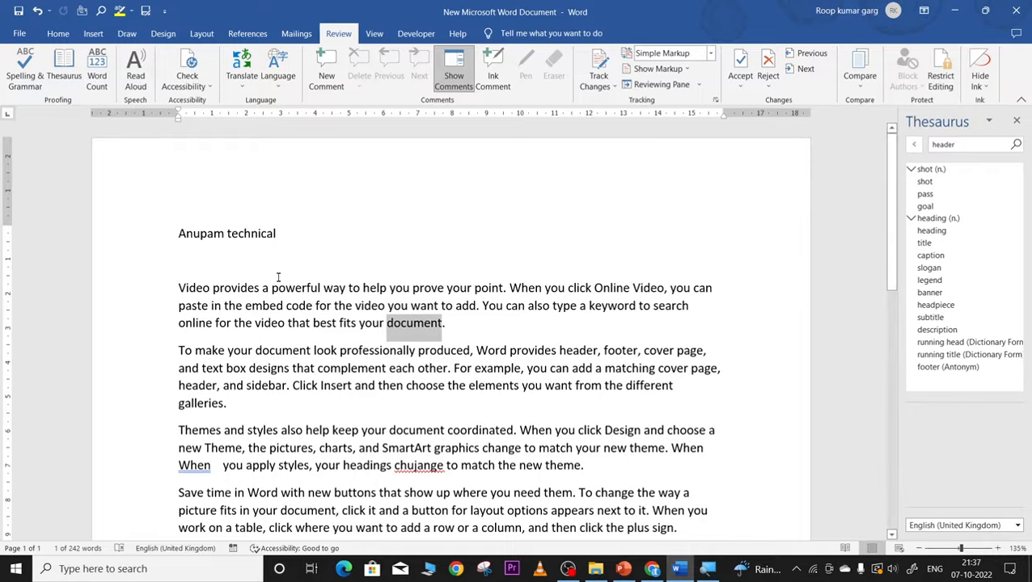
{"action": "left_click", "coordinate": [68, 65]}
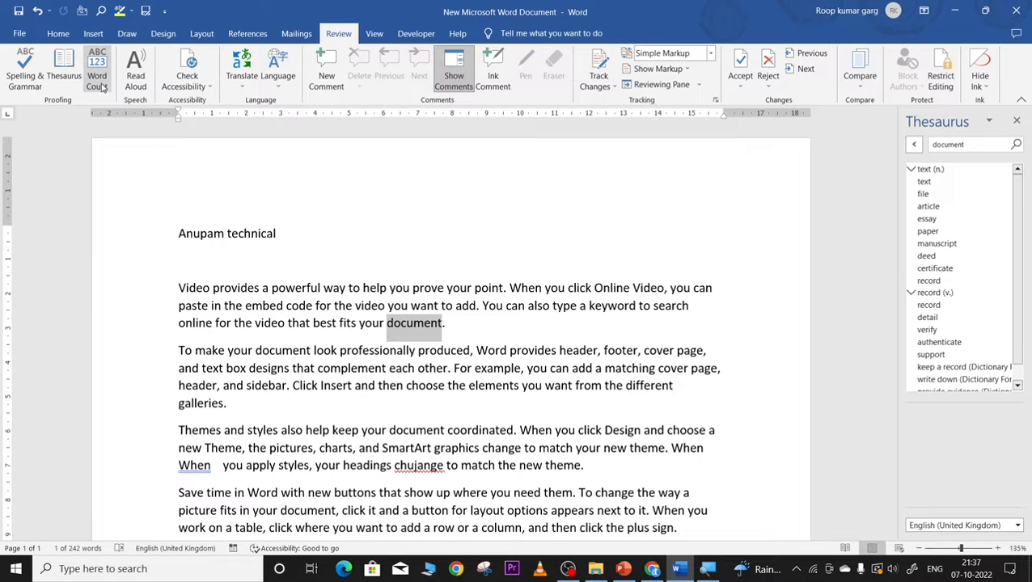
Select the entire document, view its Word Count statistics and close the dialog
{"action": "left_click", "coordinate": [271, 232]}
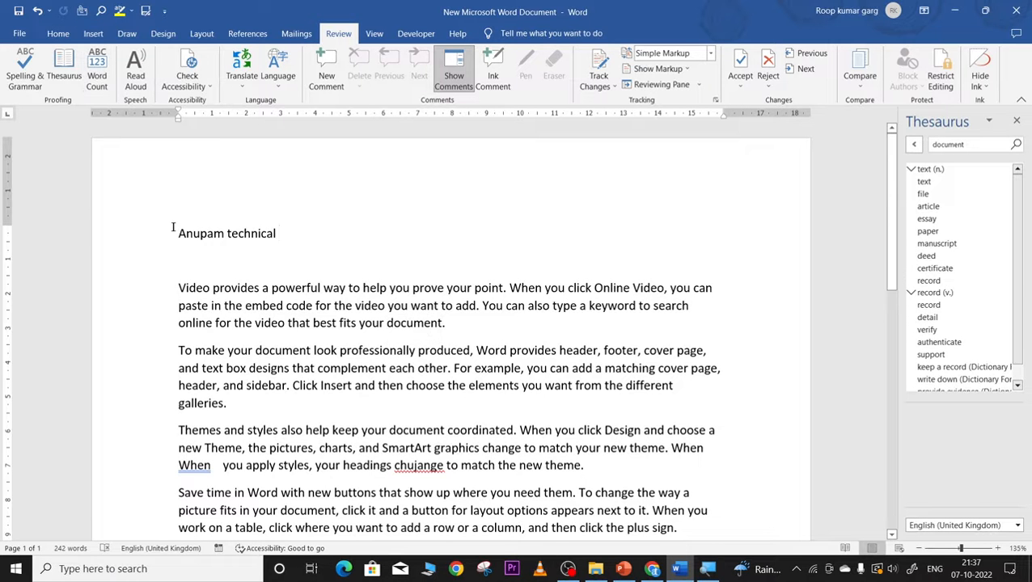
{"action": "left_click_drag", "start_coordinate": [175, 232], "coordinate": [356, 105]}
{"action": "scroll", "coordinate": [233, 219], "scroll_direction": "up", "scroll_amount": 3}
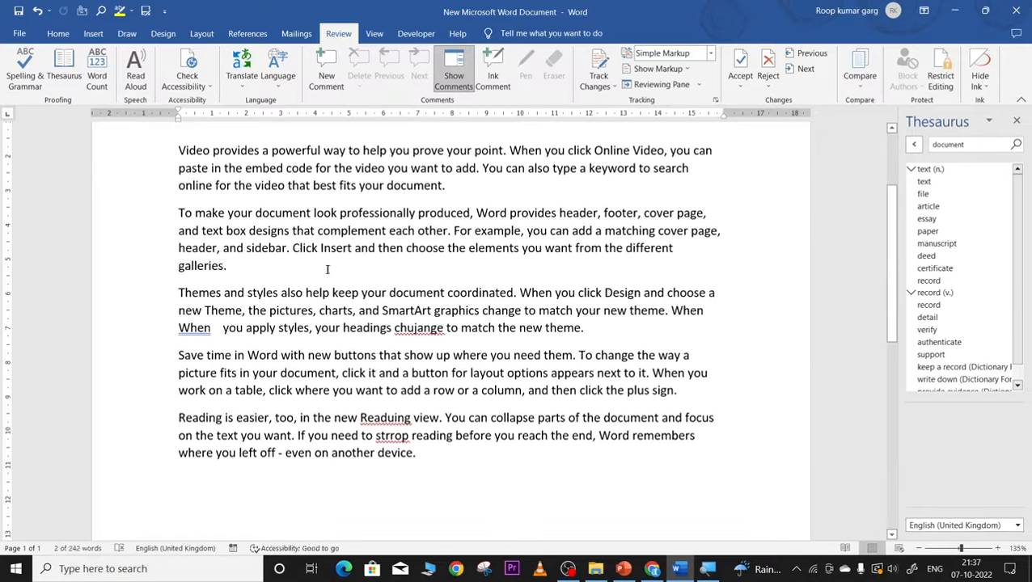
{"action": "double_click", "coordinate": [200, 233]}
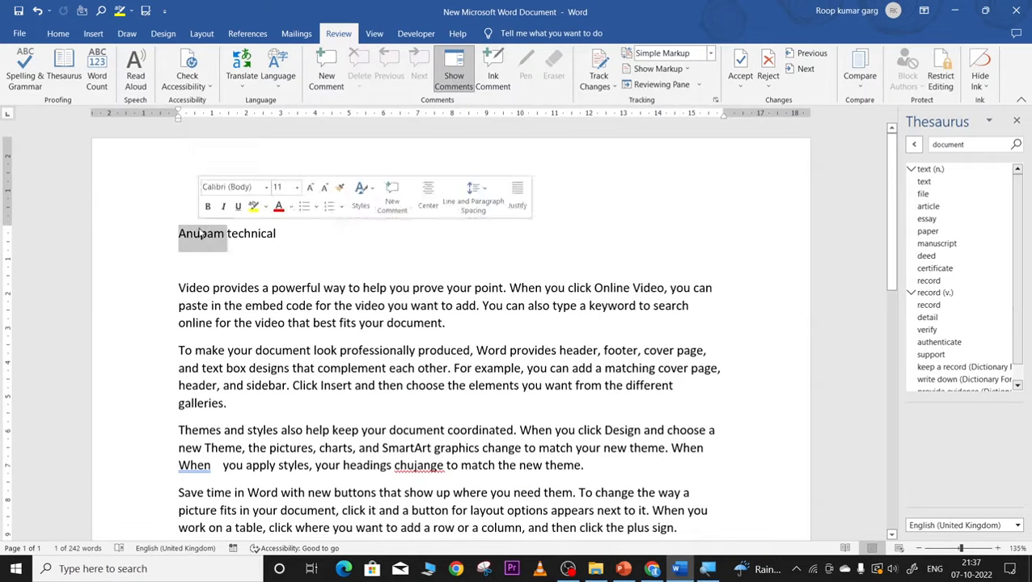
{"action": "key", "text": "ctrl+a"}
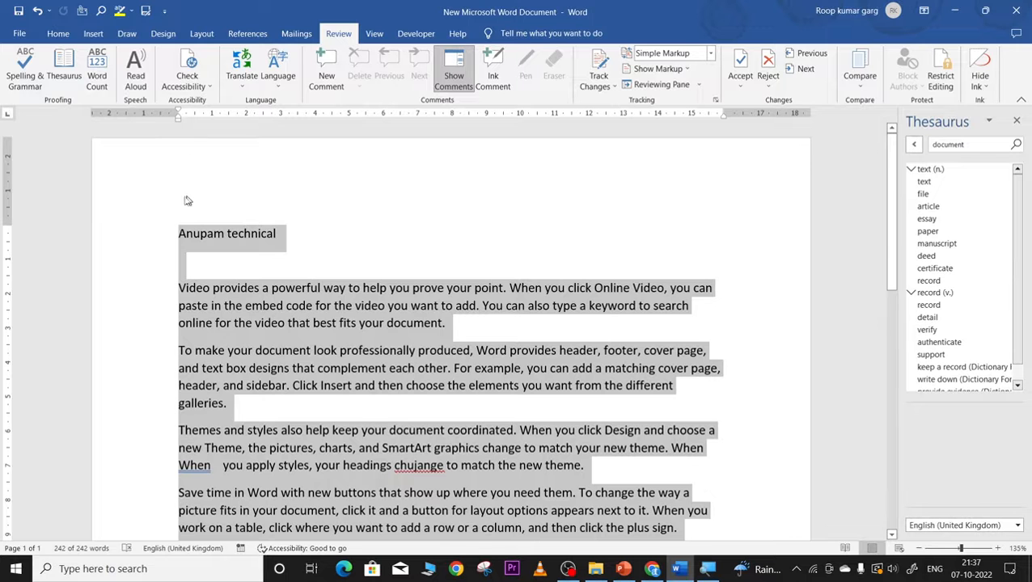
{"action": "left_click", "coordinate": [98, 68]}
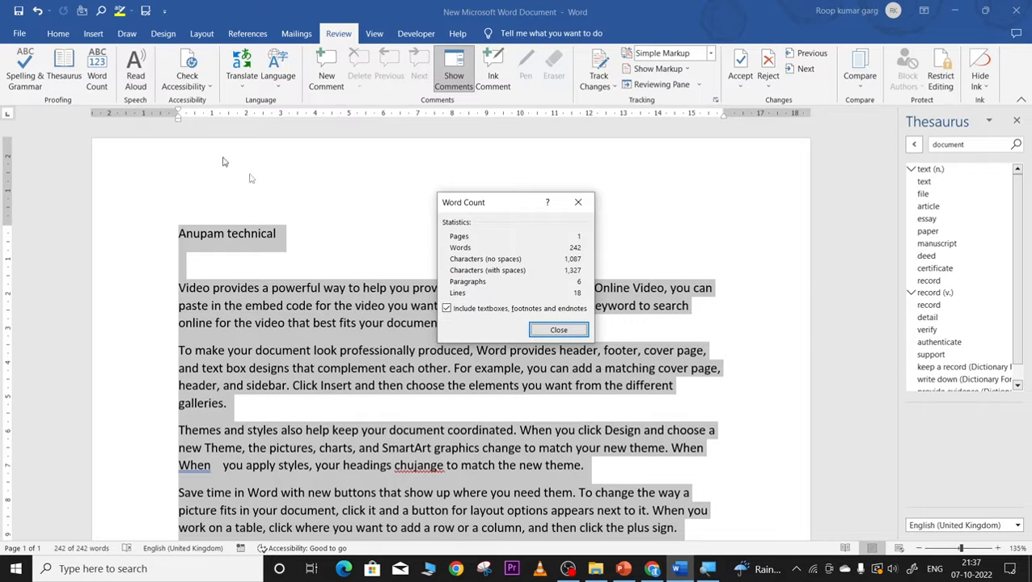
{"action": "left_click", "coordinate": [942, 550]}
{"action": "left_click", "coordinate": [559, 330]}
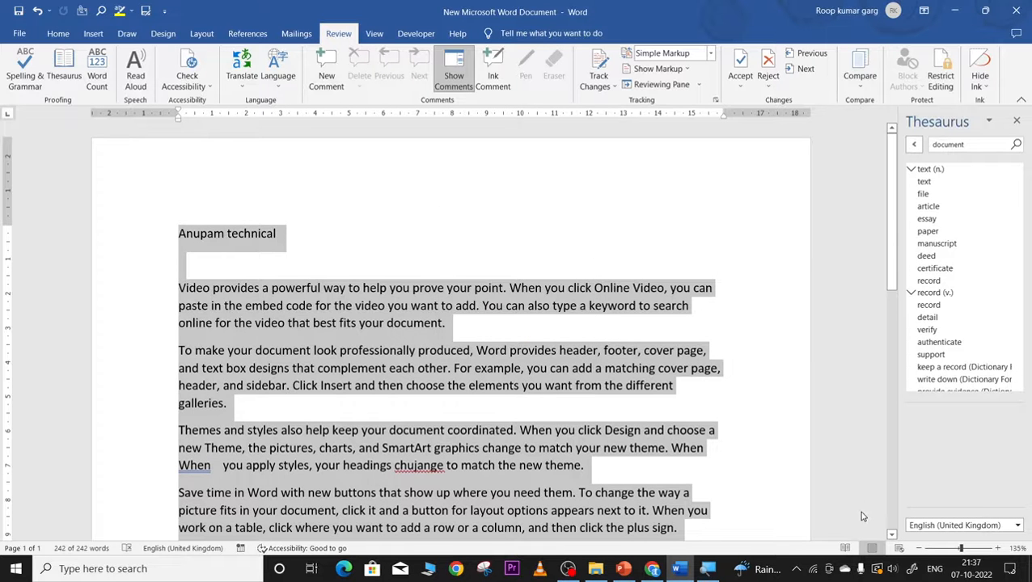
Show the Word Count statistics beside the whole page at 25% zoom, then close them and deselect the text
{"action": "scroll", "coordinate": [862, 509], "scroll_direction": "down", "scroll_amount": 6}
{"action": "scroll", "coordinate": [864, 495], "scroll_direction": "down", "scroll_amount": 5}
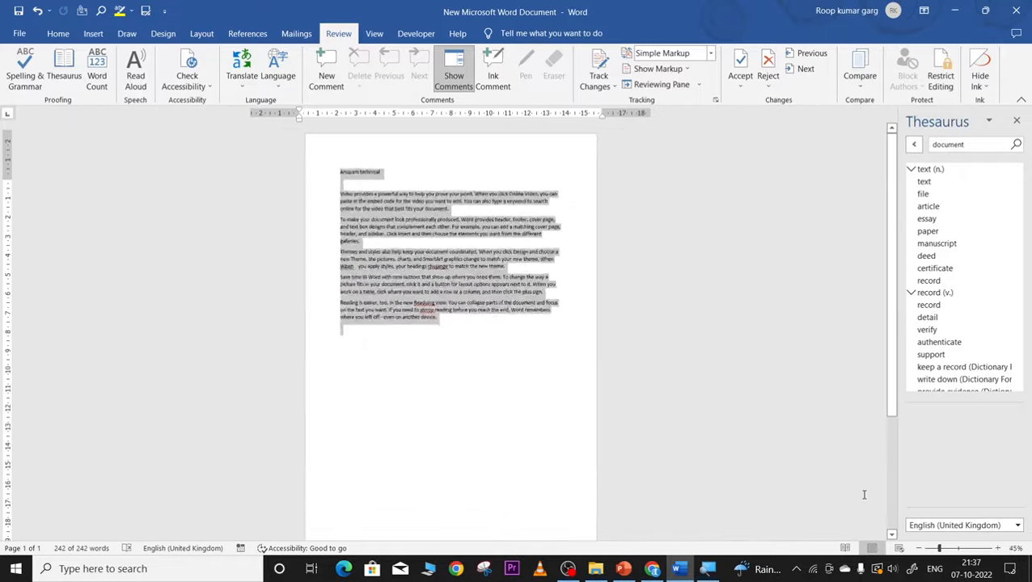
{"action": "left_click", "coordinate": [97, 72]}
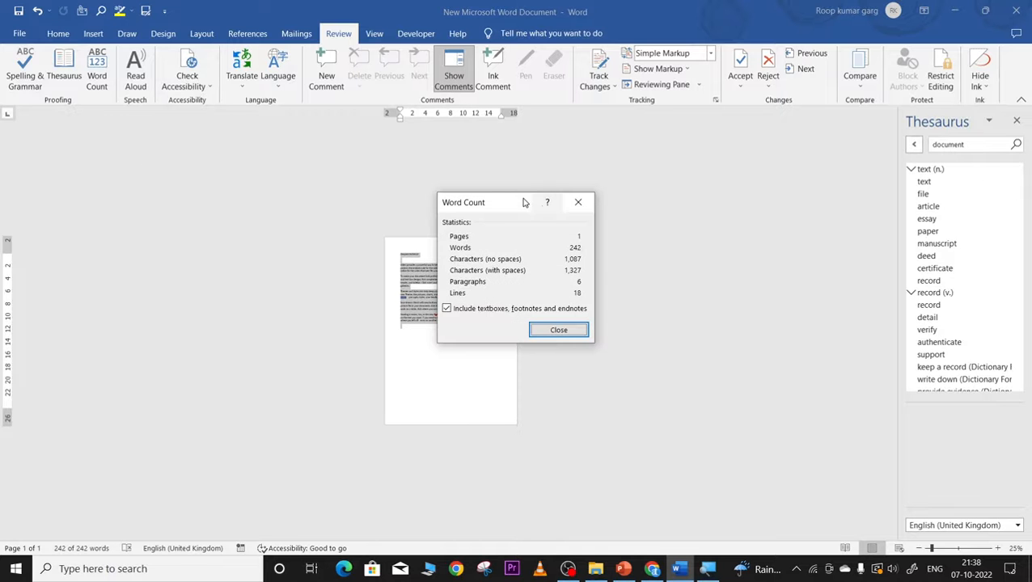
{"action": "left_click_drag", "start_coordinate": [518, 203], "coordinate": [609, 251]}
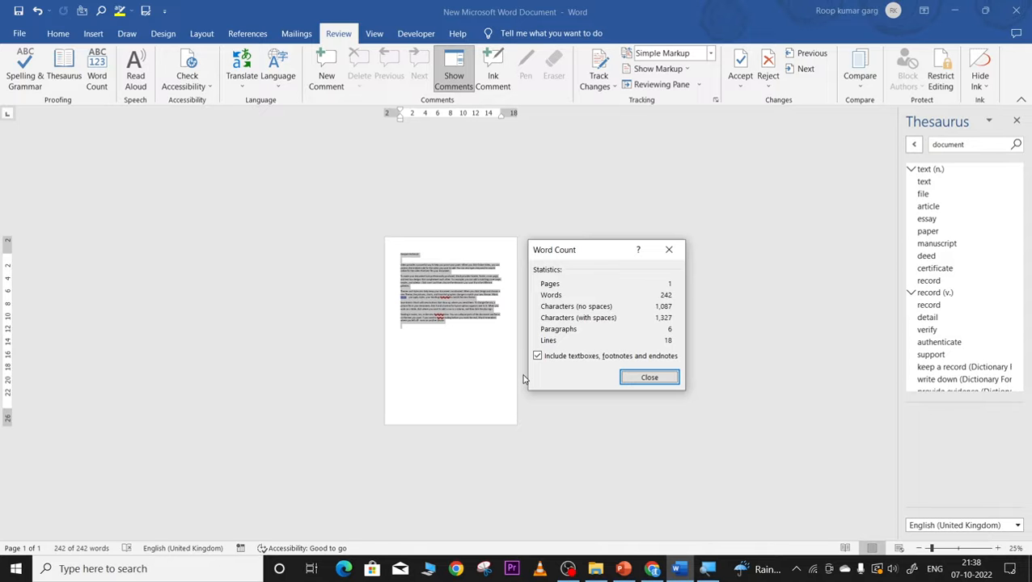
{"action": "left_click", "coordinate": [669, 250]}
{"action": "left_click", "coordinate": [440, 289]}
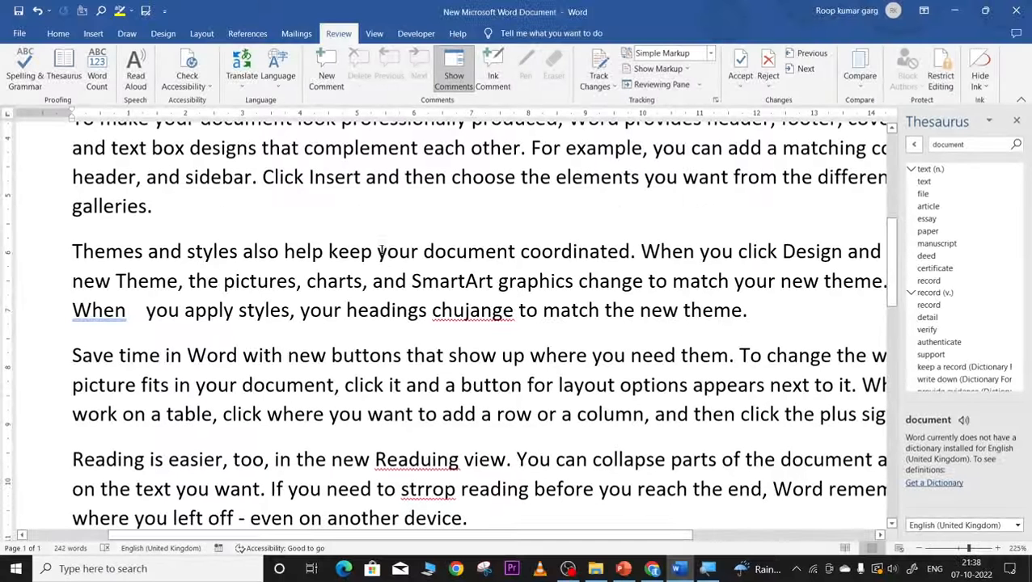
Run Word Count on just the phrase "your document" in the themes paragraph
{"action": "left_click_drag", "start_coordinate": [380, 251], "coordinate": [418, 254]}
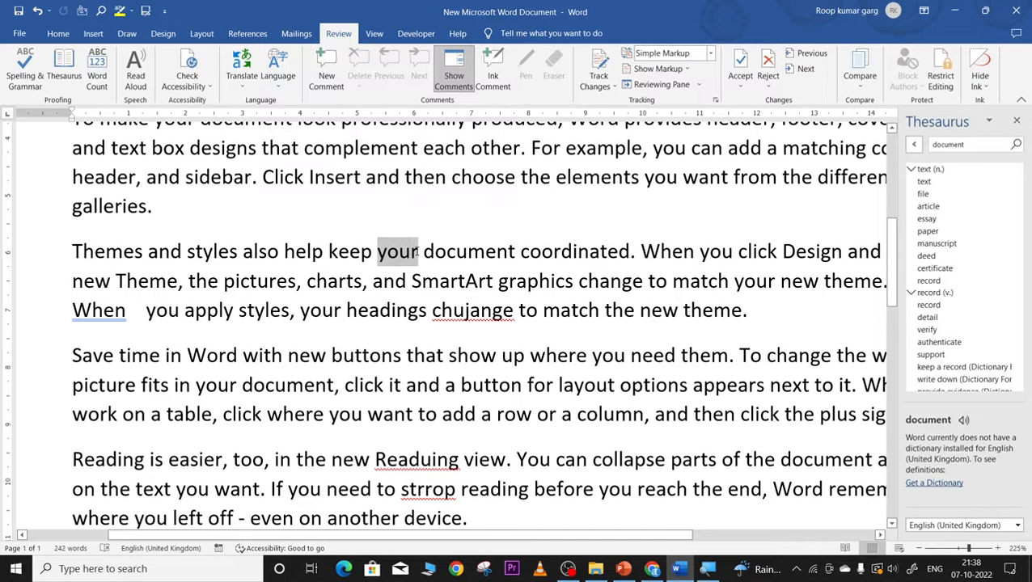
{"action": "left_click_drag", "start_coordinate": [419, 253], "coordinate": [447, 251]}
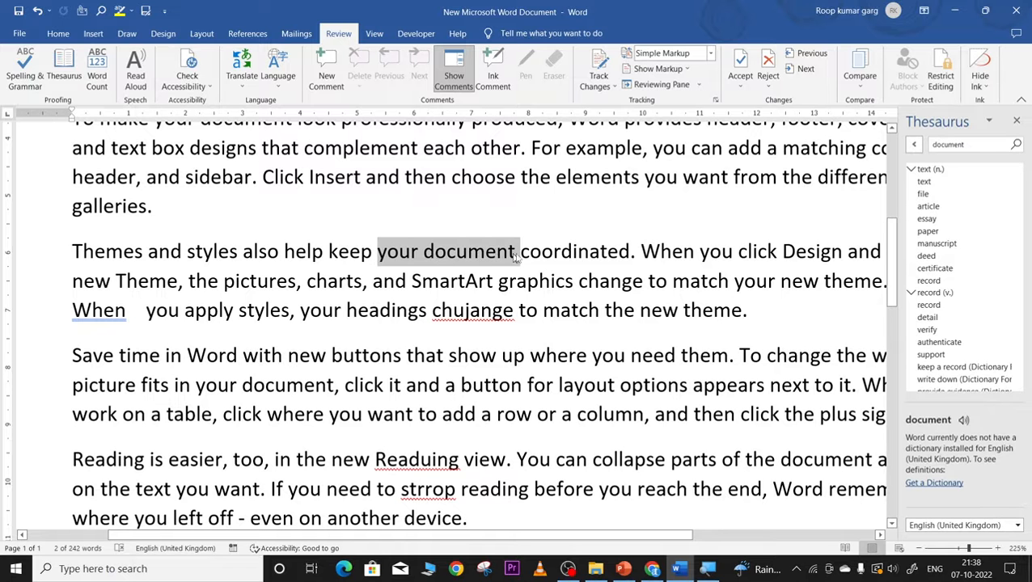
{"action": "left_click", "coordinate": [419, 251]}
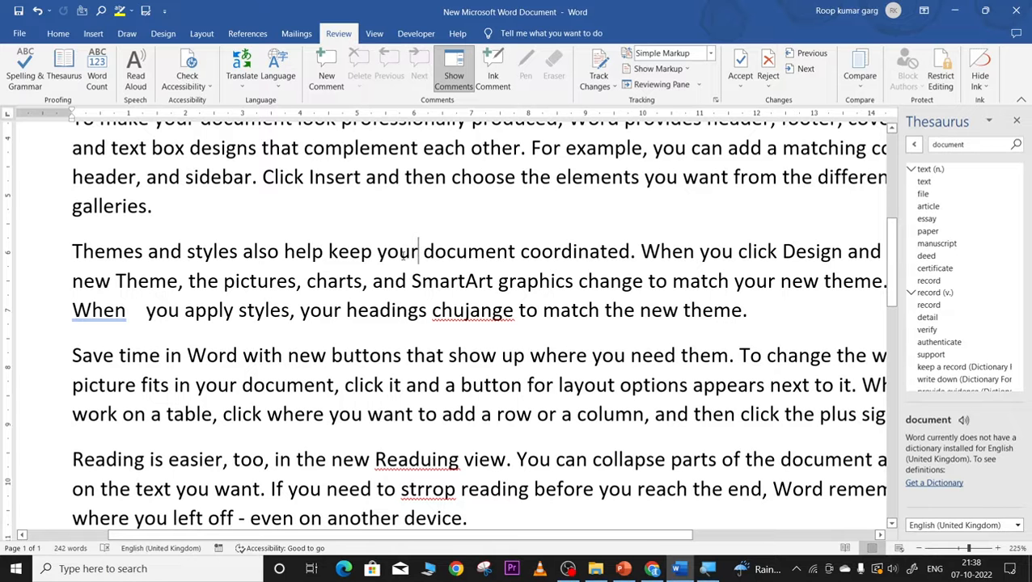
{"action": "left_click_drag", "start_coordinate": [374, 246], "coordinate": [444, 246]}
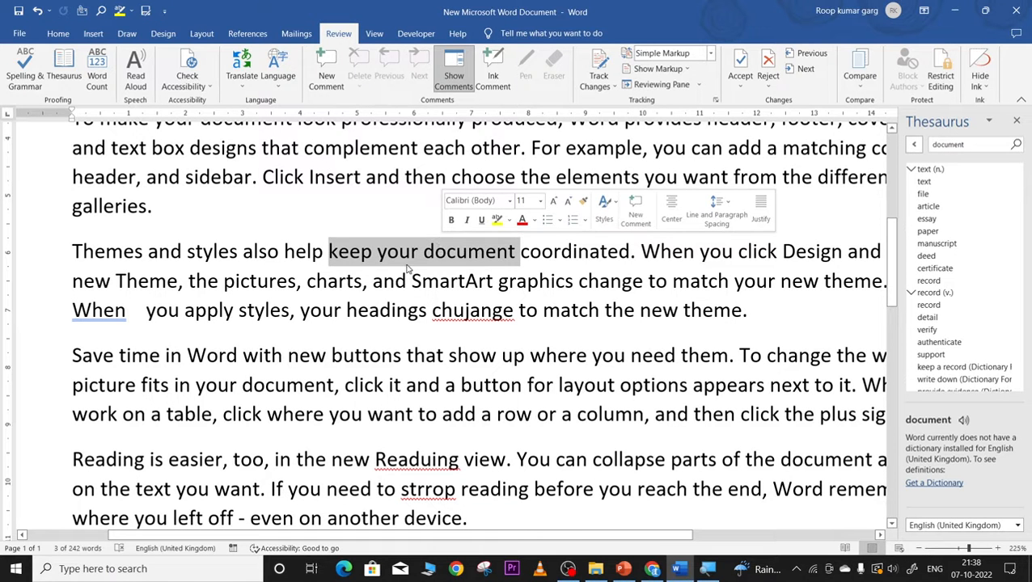
{"action": "left_click", "coordinate": [410, 254]}
{"action": "left_click_drag", "start_coordinate": [377, 254], "coordinate": [480, 255]}
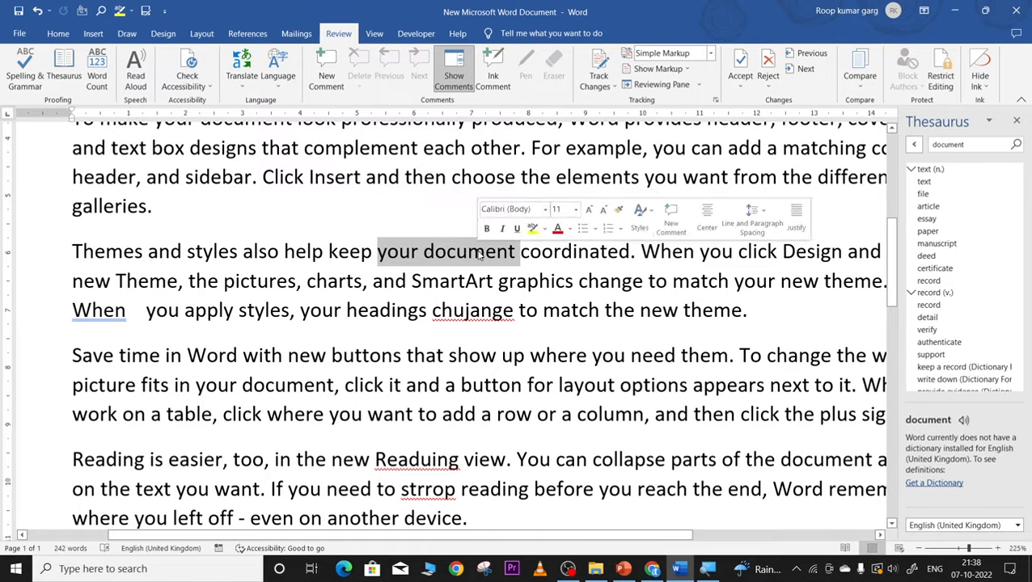
{"action": "left_click", "coordinate": [96, 77]}
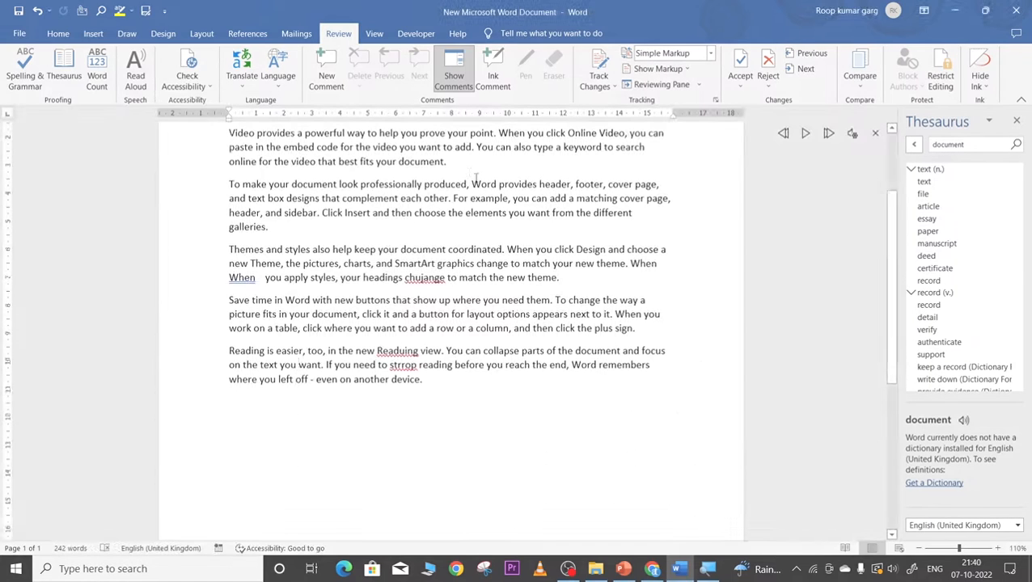
Select the title line, then close the Thesaurus and the Read Aloud controls
{"action": "scroll", "coordinate": [349, 126], "scroll_direction": "up", "scroll_amount": 3}
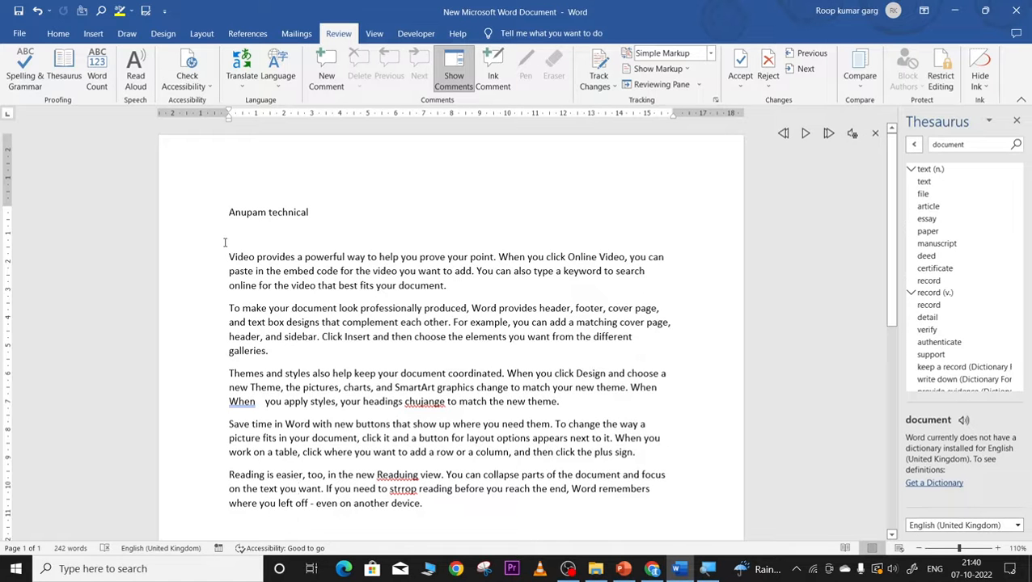
{"action": "left_click", "coordinate": [225, 211]}
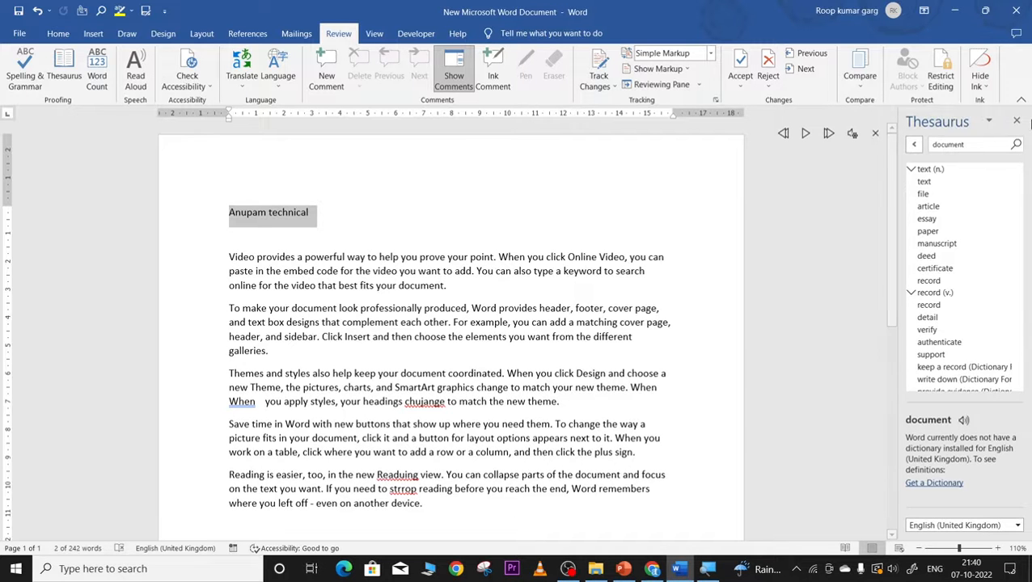
{"action": "left_click", "coordinate": [1018, 122]}
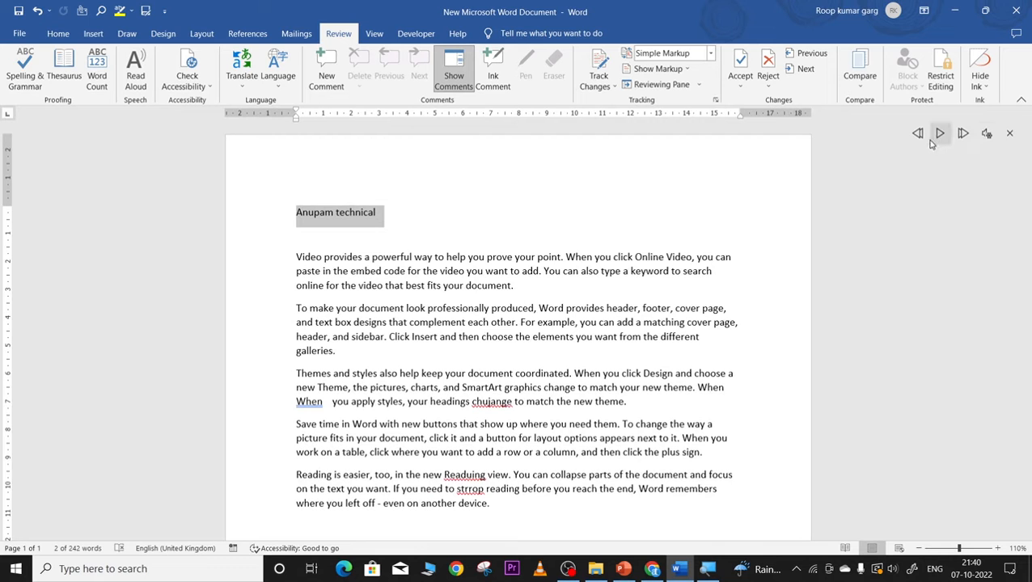
{"action": "left_click", "coordinate": [1001, 139]}
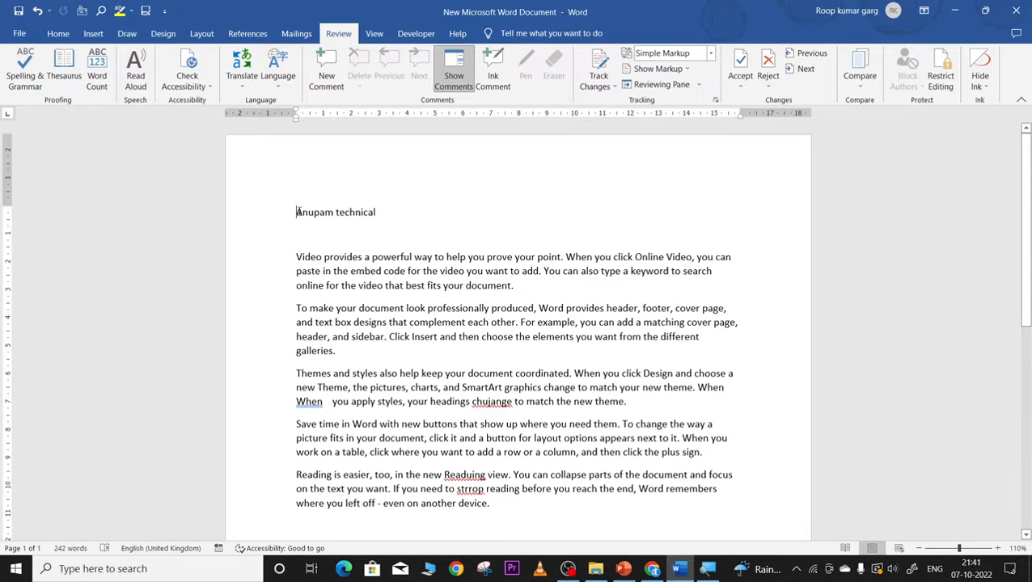
Play the document with Read Aloud from the title line, then pause and close the playback
{"action": "left_click", "coordinate": [135, 71]}
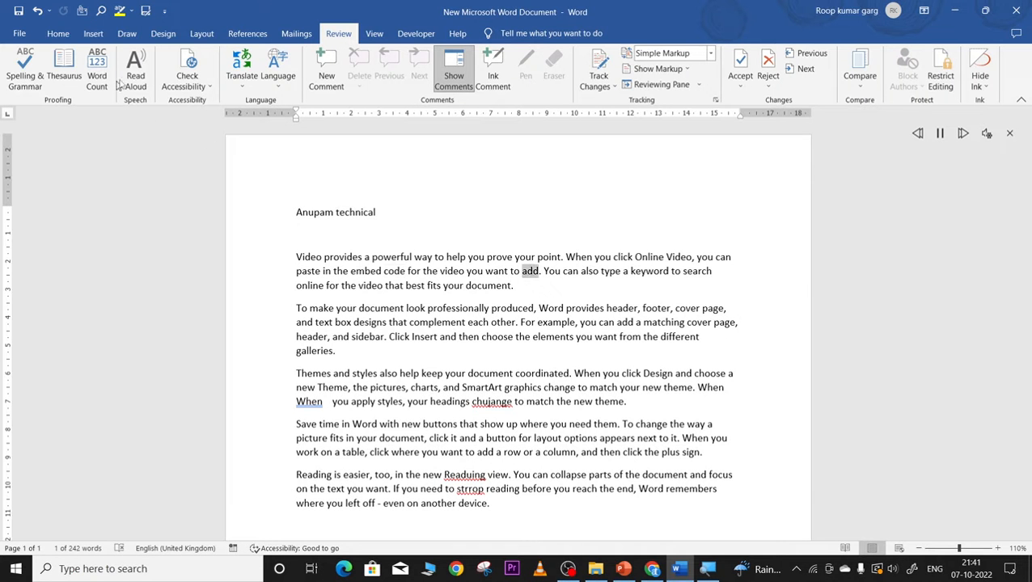
{"action": "left_click", "coordinate": [941, 134]}
{"action": "left_click", "coordinate": [1009, 134]}
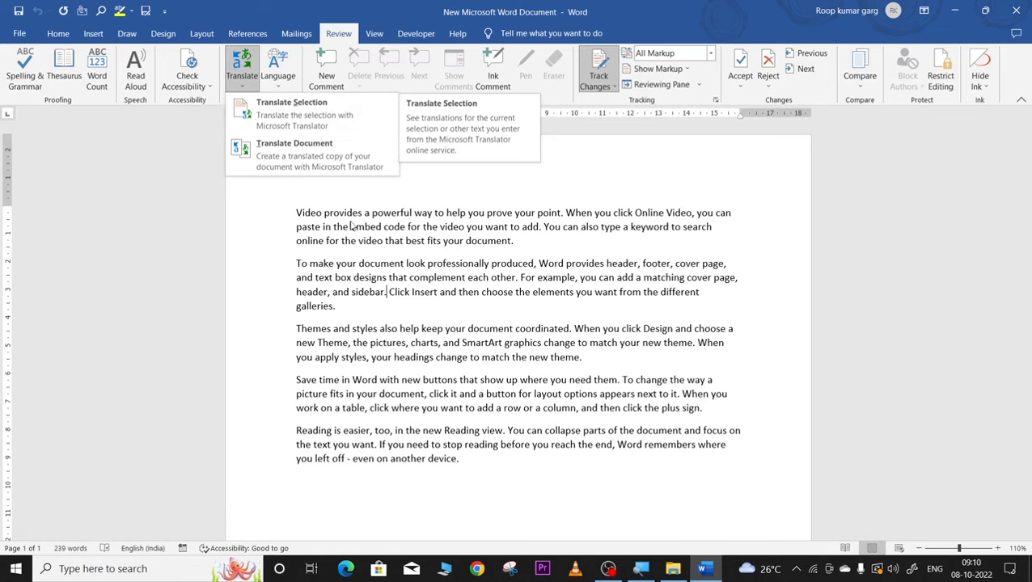
Select the first paragraph and translate the selection into Hindi
{"action": "key", "text": "Escape"}
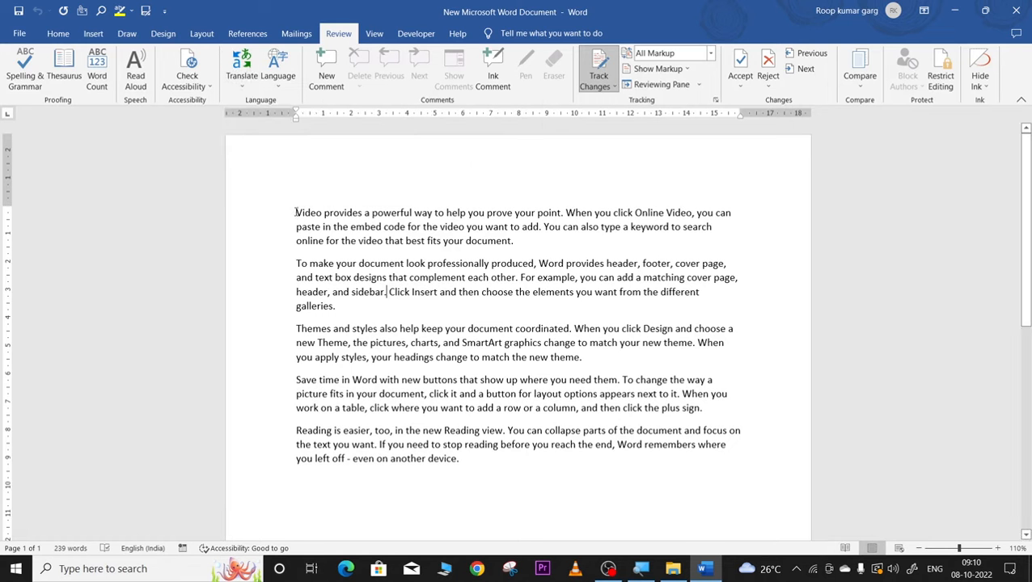
{"action": "left_click_drag", "start_coordinate": [296, 213], "coordinate": [517, 242]}
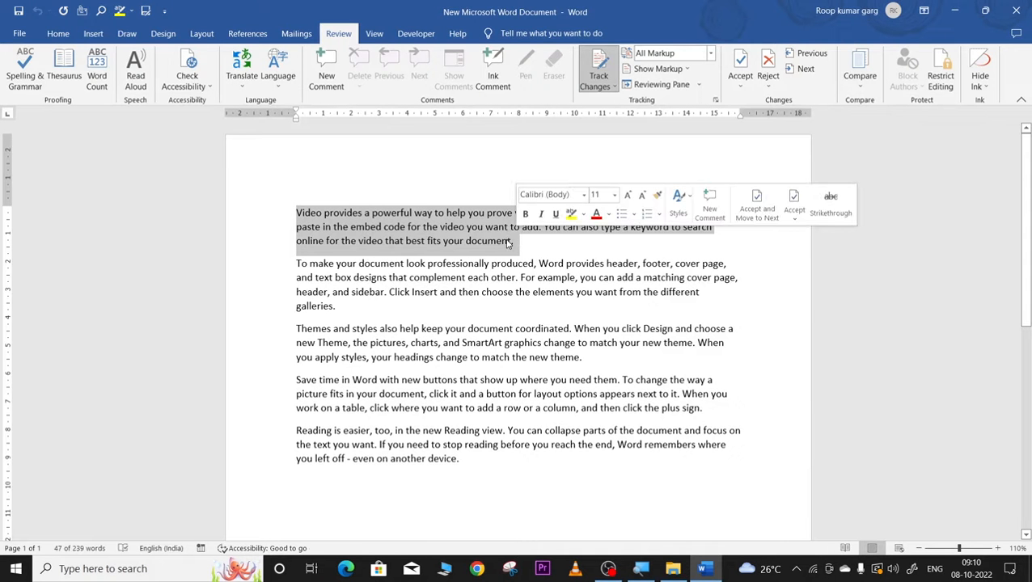
{"action": "left_click", "coordinate": [237, 78]}
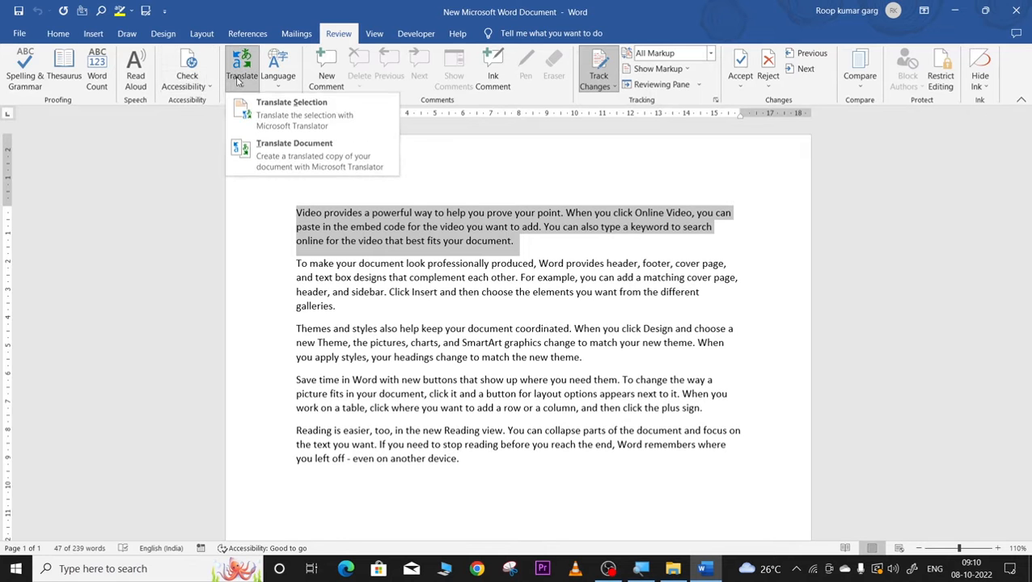
{"action": "left_click", "coordinate": [259, 116]}
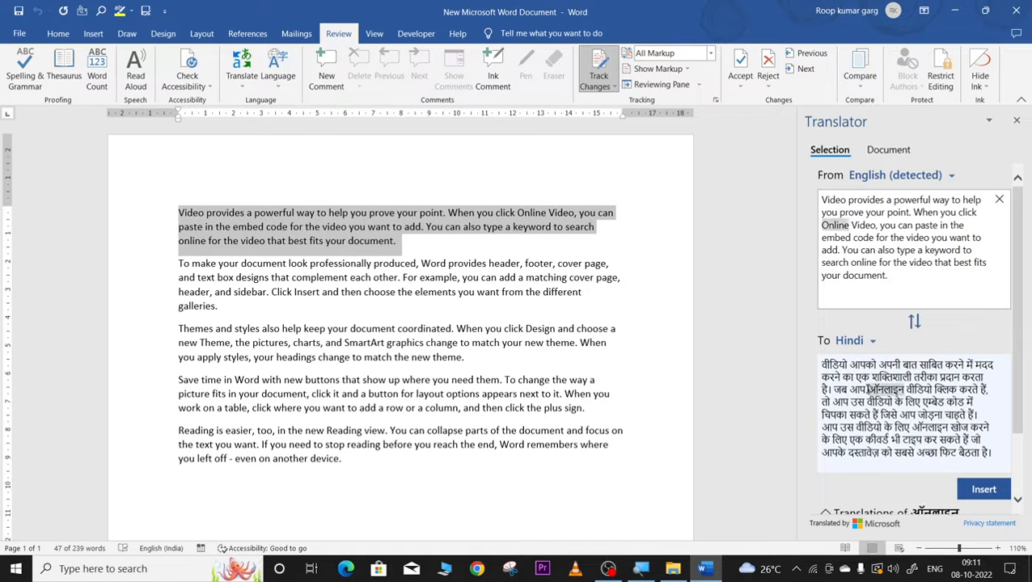
Copy the whole Hindi translation and paste it below the last paragraph of the document
{"action": "scroll", "coordinate": [927, 437], "scroll_direction": "down", "scroll_amount": 1}
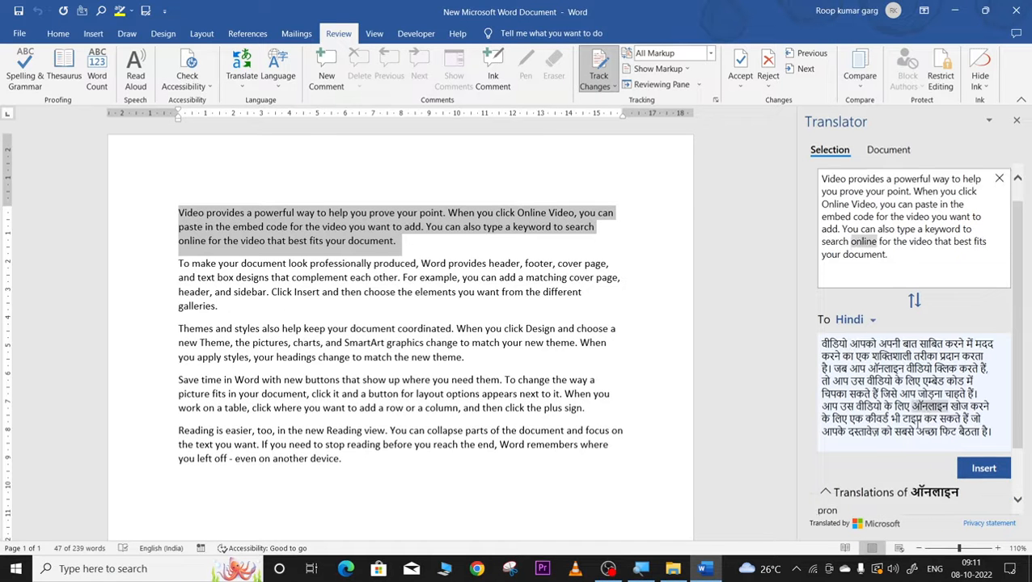
{"action": "left_click_drag", "start_coordinate": [824, 313], "coordinate": [992, 402]}
{"action": "key", "text": "ctrl+c"}
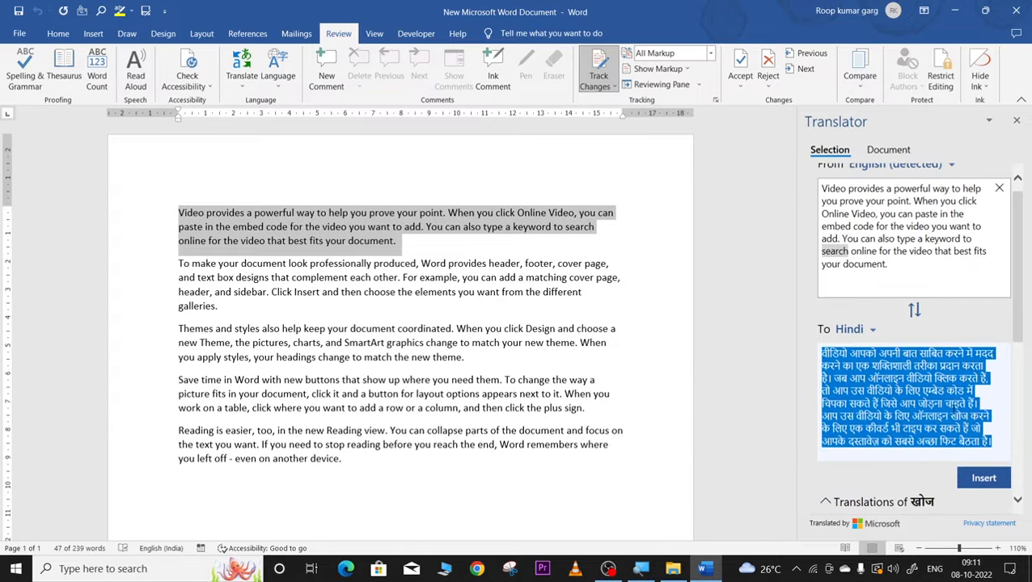
{"action": "left_click", "coordinate": [262, 490]}
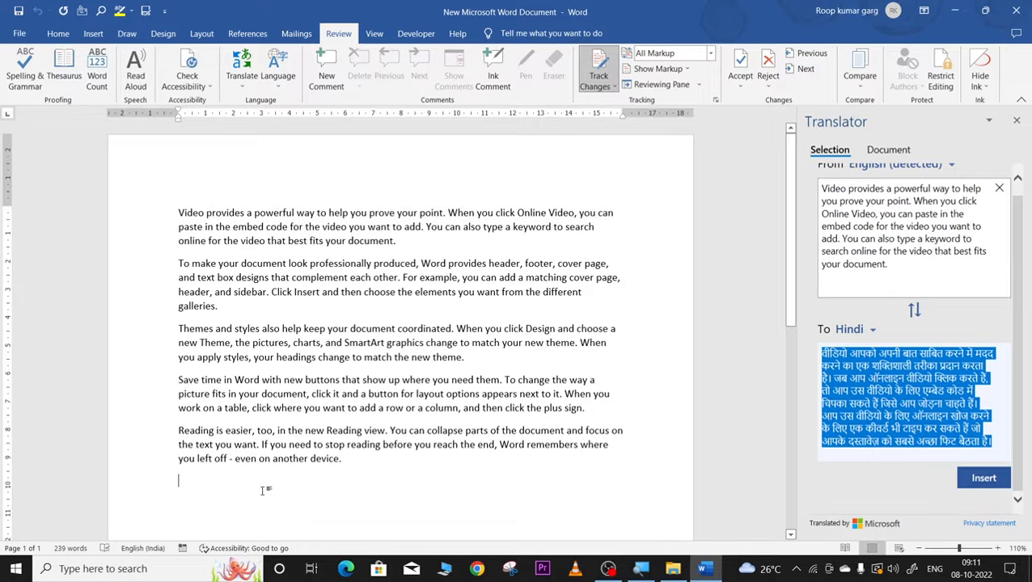
{"action": "key", "text": "ctrl+v"}
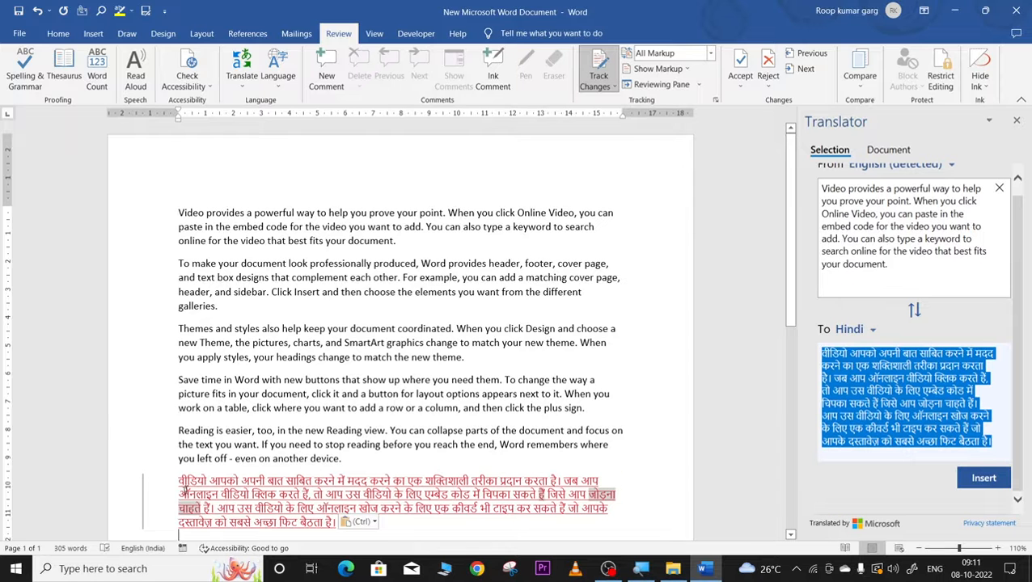
{"action": "scroll", "coordinate": [185, 488], "scroll_direction": "down", "scroll_amount": 1}
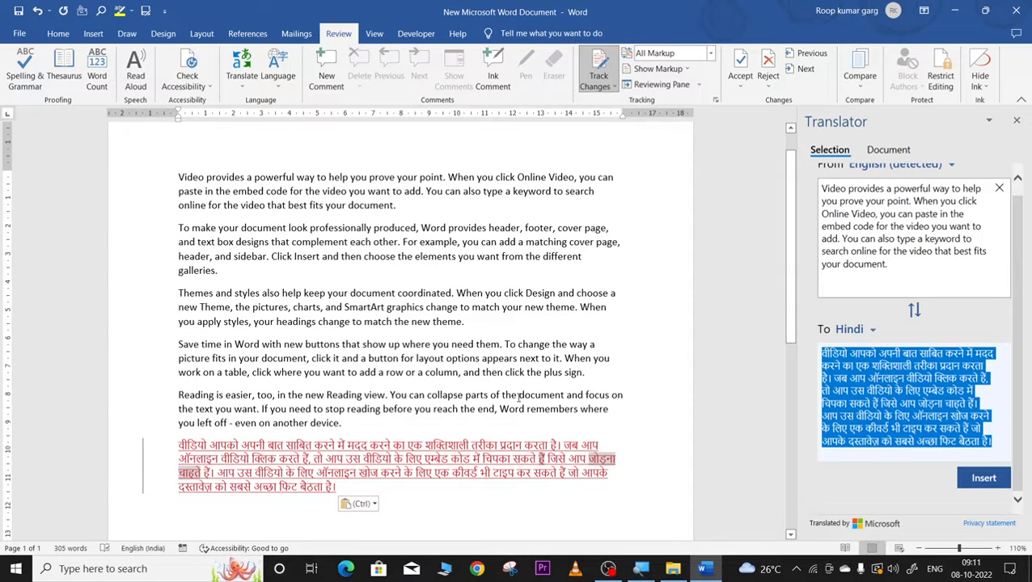
Change the translation's target language to Inuktitut and insert the translated text below the Hindi paragraph
{"action": "left_click", "coordinate": [871, 331]}
{"action": "scroll", "coordinate": [879, 417], "scroll_direction": "down", "scroll_amount": 1}
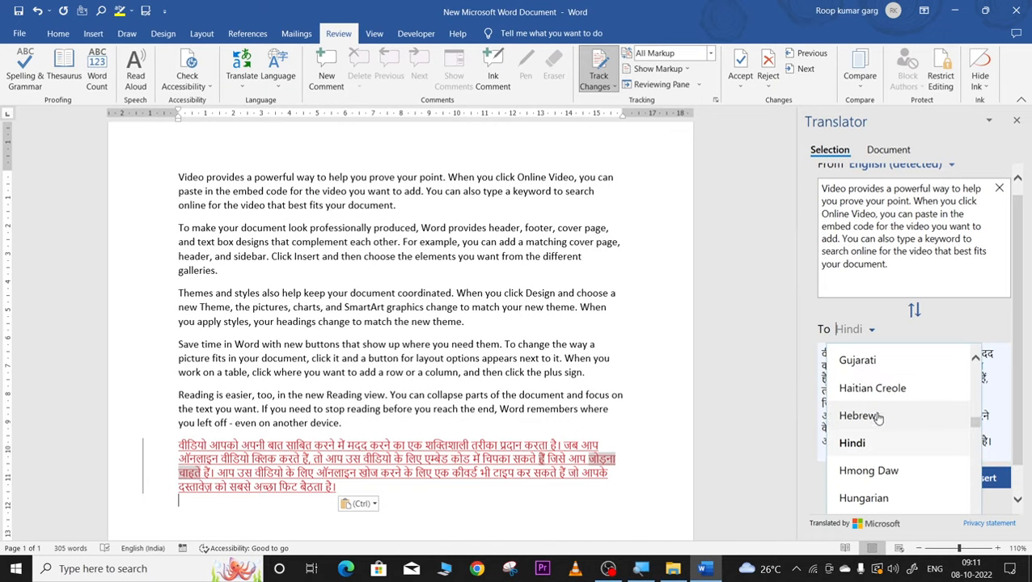
{"action": "scroll", "coordinate": [879, 418], "scroll_direction": "down", "scroll_amount": 1}
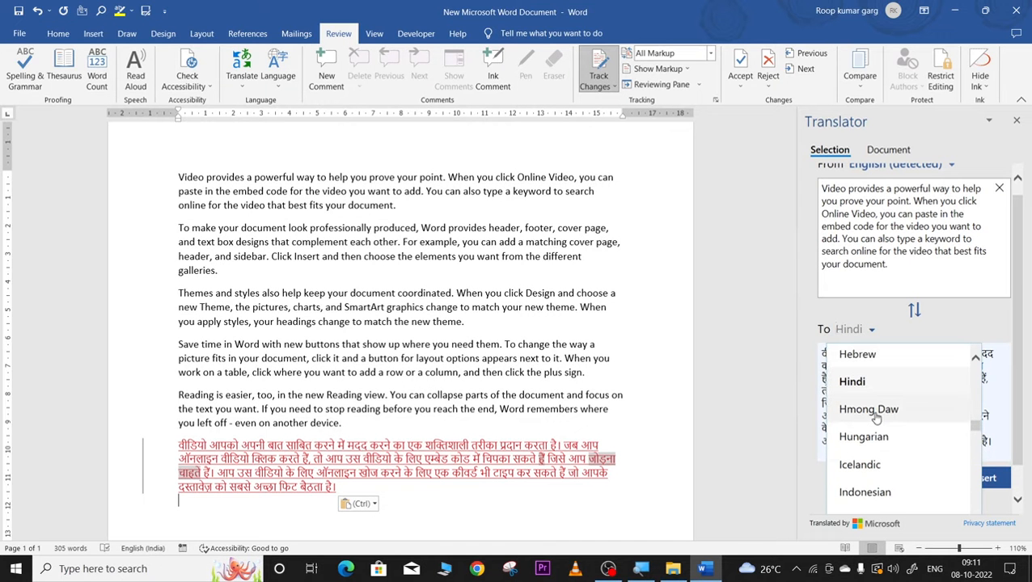
{"action": "scroll", "coordinate": [874, 417], "scroll_direction": "up", "scroll_amount": 1}
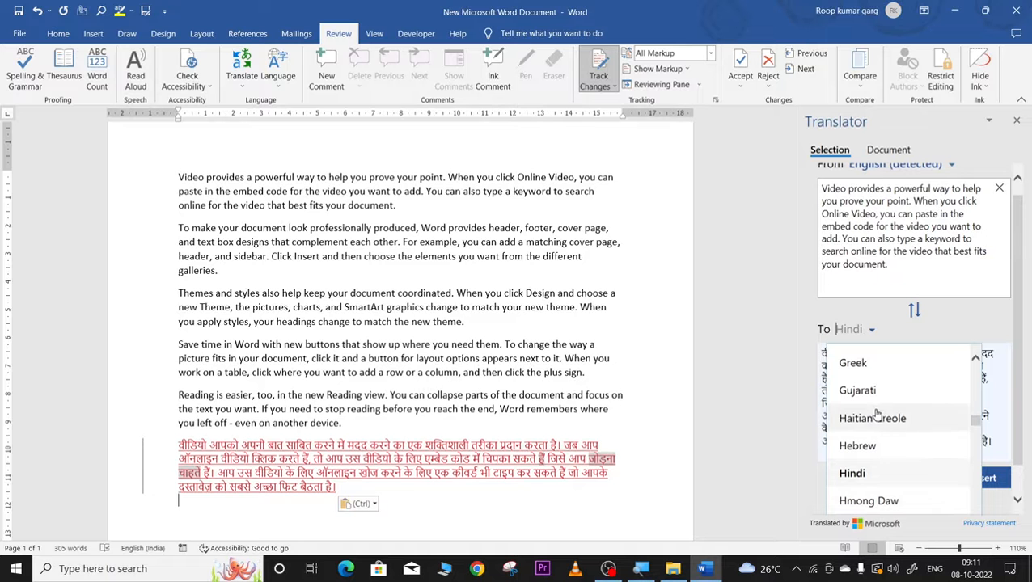
{"action": "scroll", "coordinate": [872, 403], "scroll_direction": "up", "scroll_amount": 1}
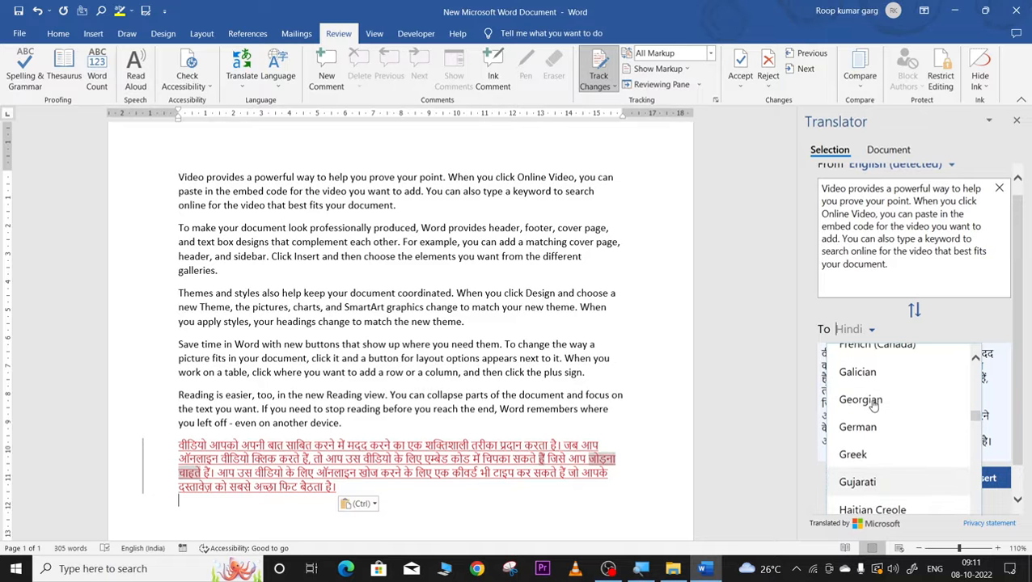
{"action": "scroll", "coordinate": [874, 406], "scroll_direction": "down", "scroll_amount": 2}
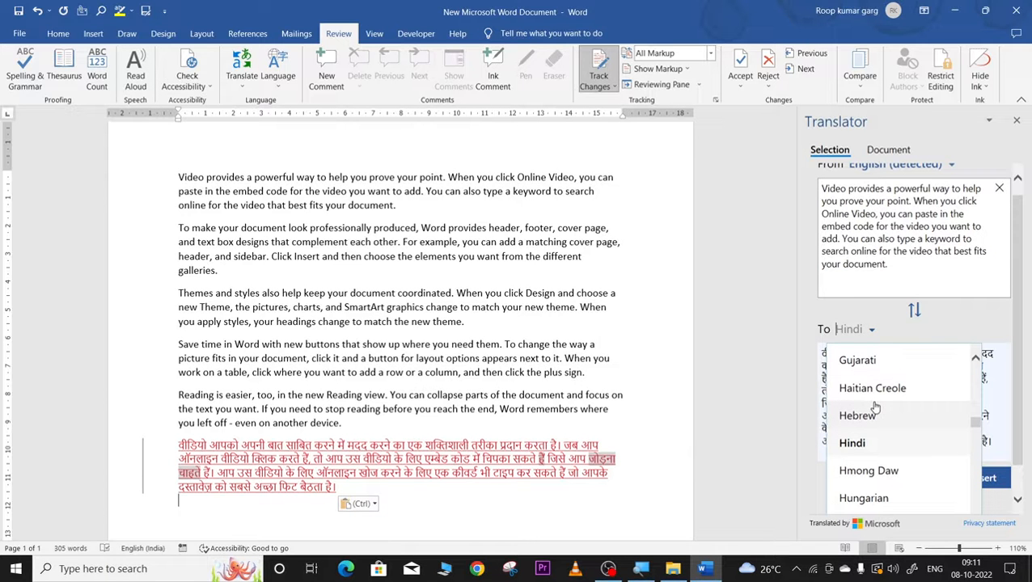
{"action": "scroll", "coordinate": [867, 405], "scroll_direction": "down", "scroll_amount": 1}
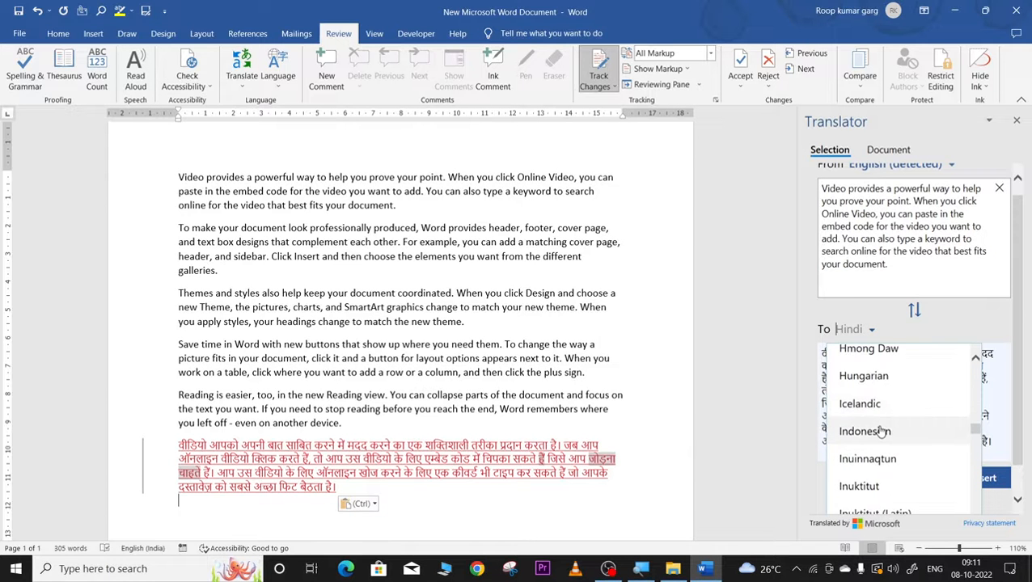
{"action": "scroll", "coordinate": [855, 429], "scroll_direction": "down", "scroll_amount": 1}
{"action": "left_click", "coordinate": [864, 422]}
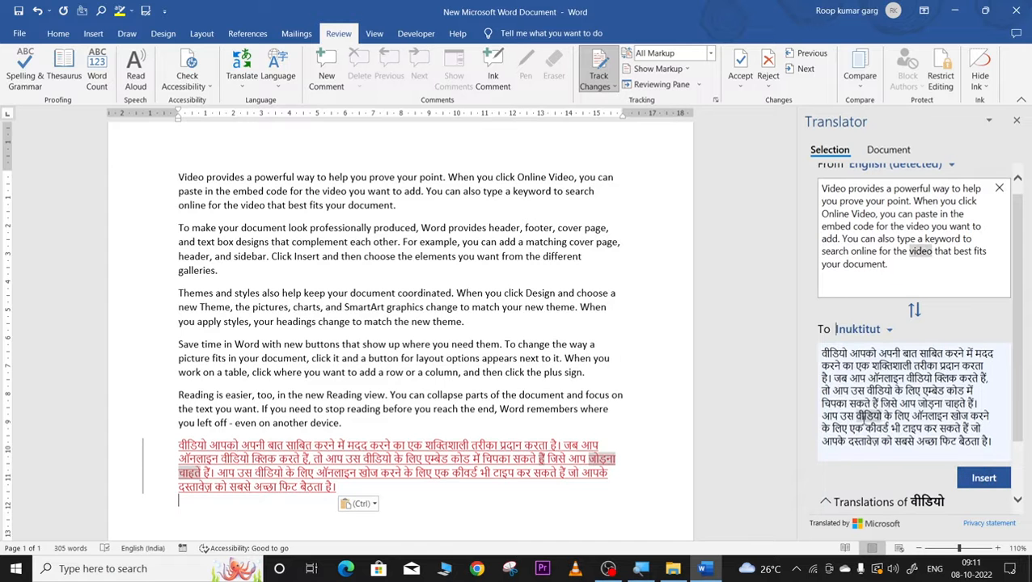
{"action": "left_click", "coordinate": [981, 479]}
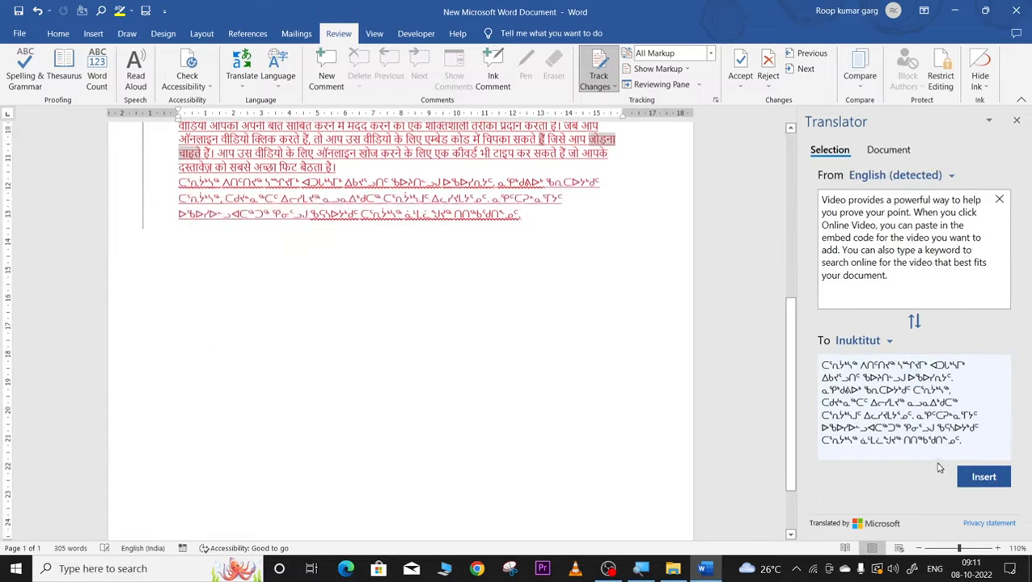
Preview the same paragraph's translation in Japanese
{"action": "left_click", "coordinate": [890, 345]}
{"action": "scroll", "coordinate": [892, 318], "scroll_direction": "down", "scroll_amount": 2}
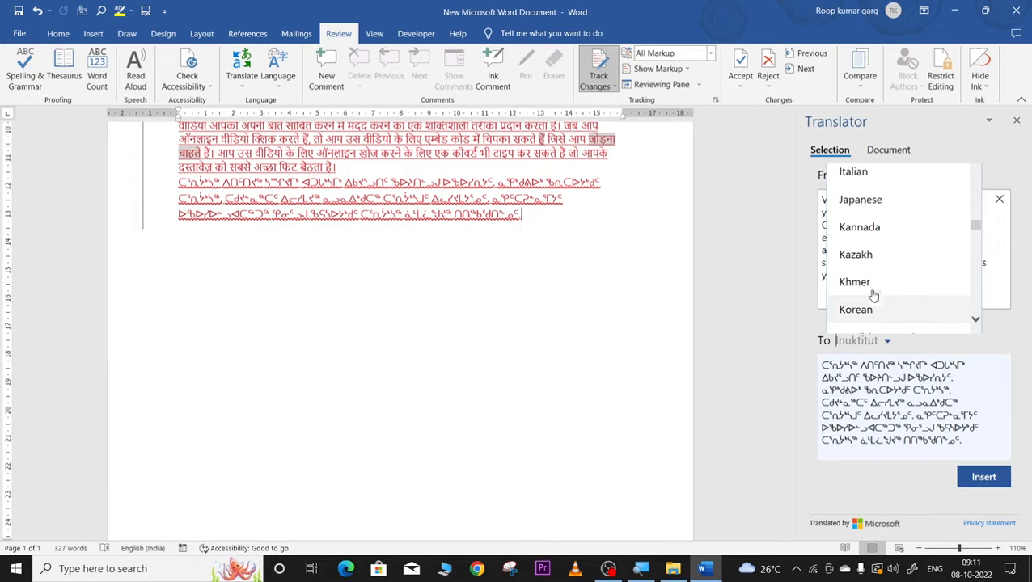
{"action": "left_click", "coordinate": [854, 200]}
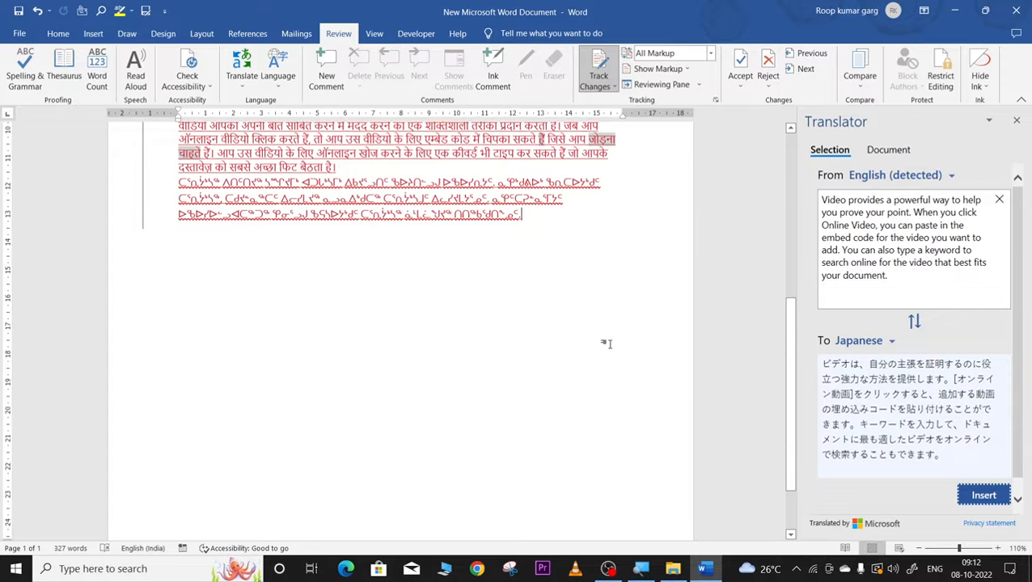
Close the Translator and view the available proofing language and language preference commands
{"action": "left_click", "coordinate": [1017, 120]}
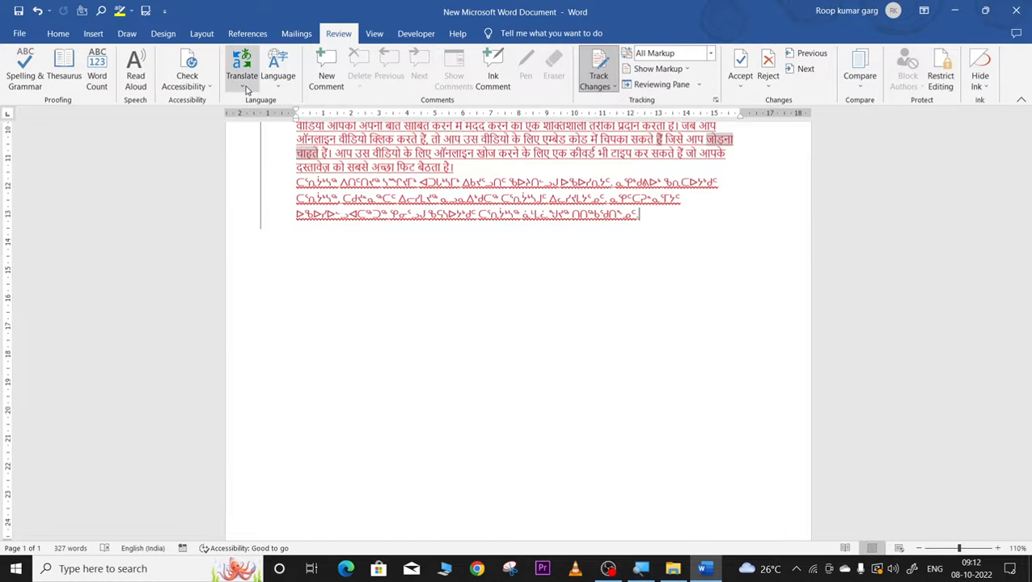
{"action": "left_click", "coordinate": [279, 84]}
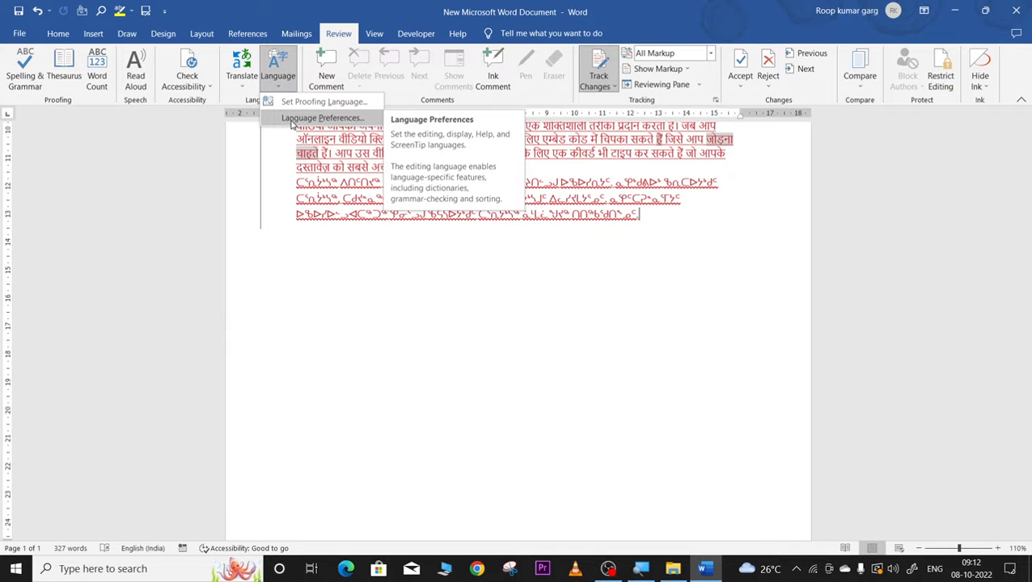
{"action": "left_click", "coordinate": [394, 373]}
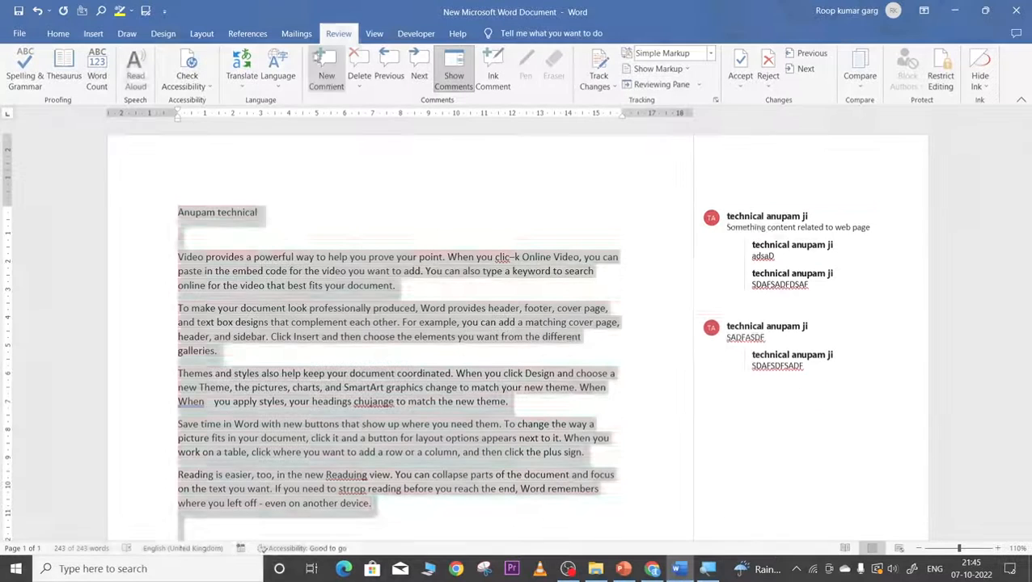
Write "SAFDSAFSDAFSDAFSDAFSDA" in a new comment on the whole document text and leave the comment
{"action": "type", "text": "SAFDSAFSD"}
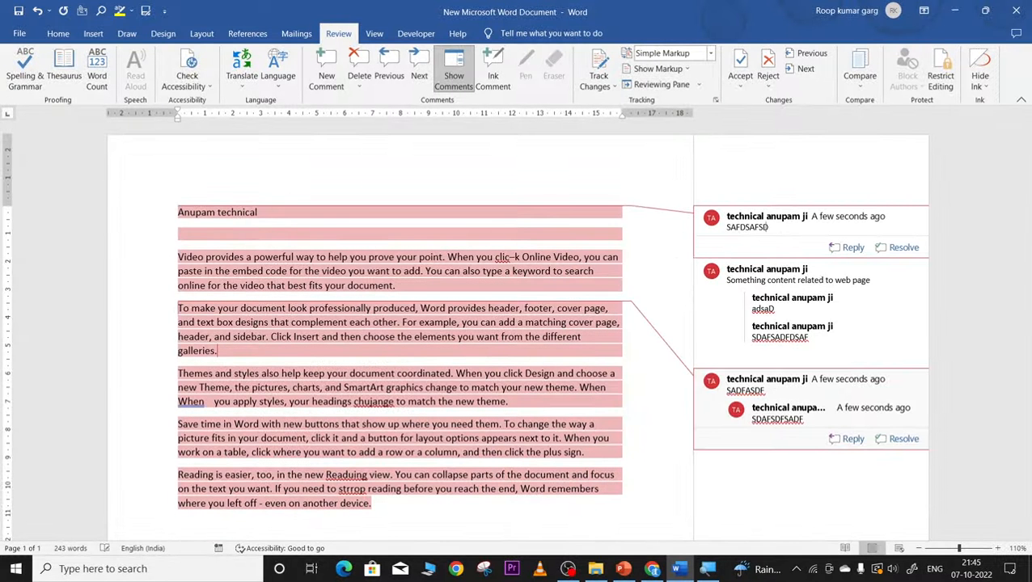
{"action": "type", "text": "FASDAFSDAFSDAFSDA"}
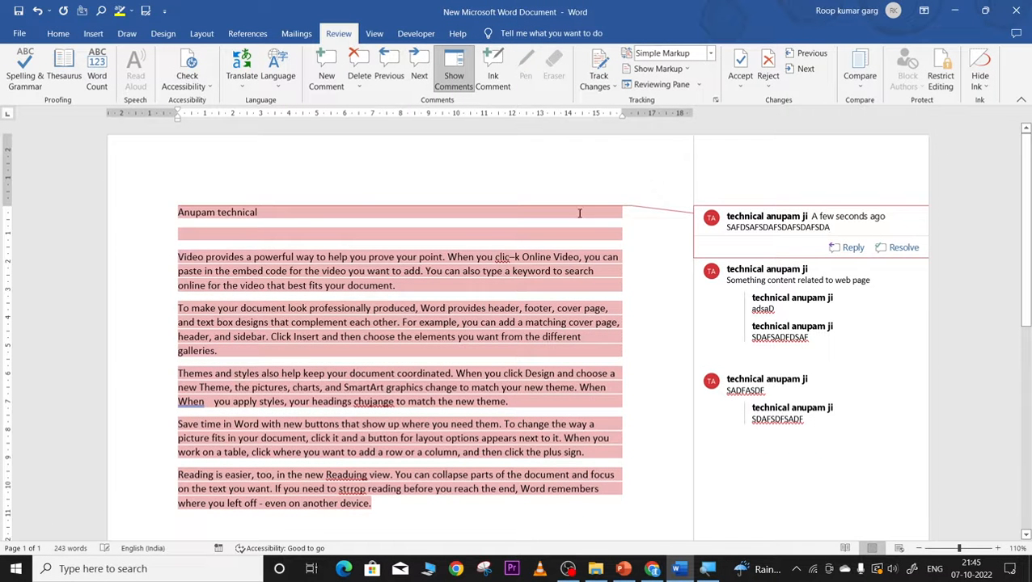
{"action": "left_click", "coordinate": [561, 188]}
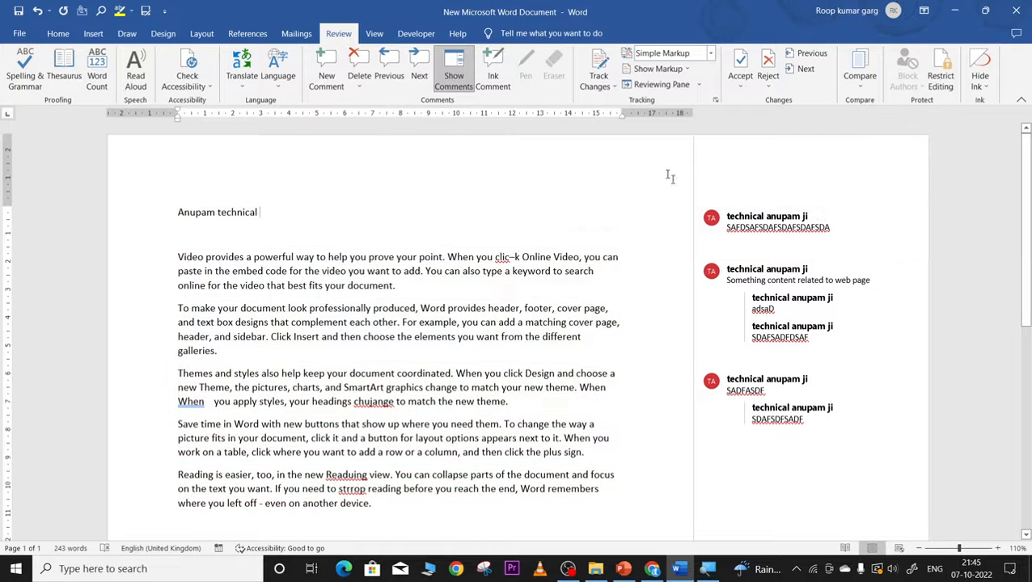
Delete the comments on the whole document and on the word "Online", and go to the previous comment
{"action": "left_click", "coordinate": [754, 228]}
{"action": "left_click", "coordinate": [356, 64]}
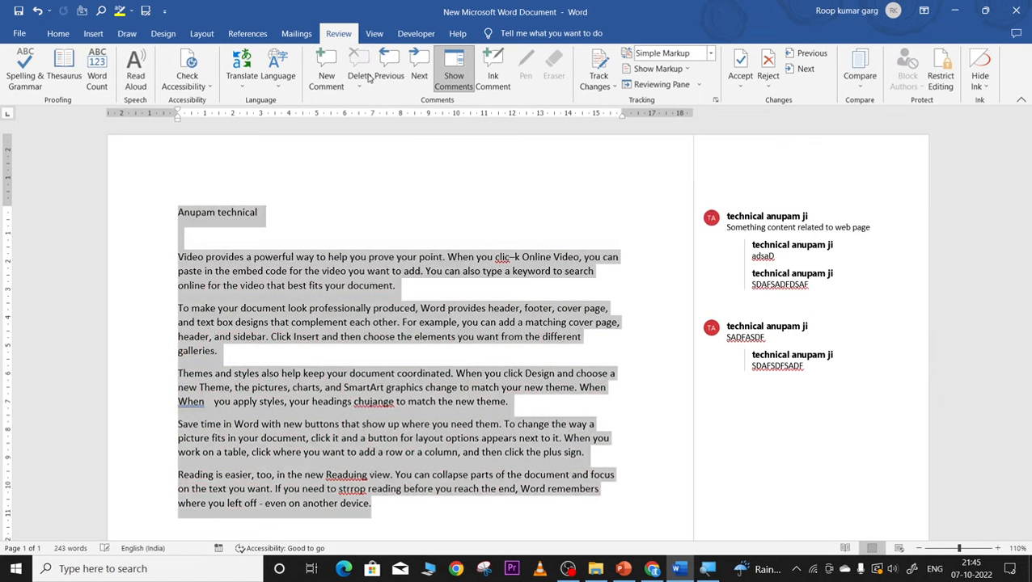
{"action": "left_click", "coordinate": [699, 257]}
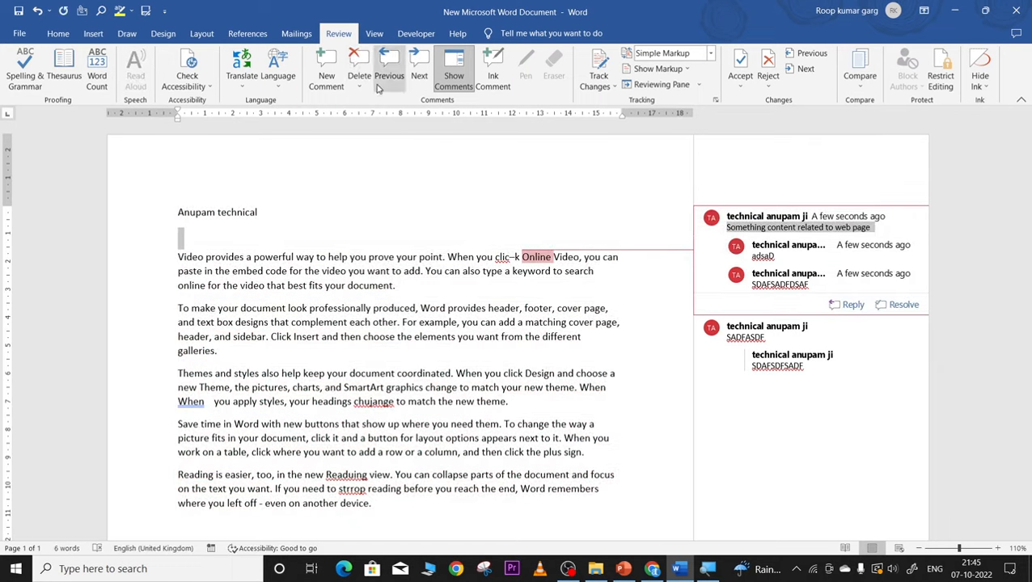
{"action": "left_click", "coordinate": [361, 74]}
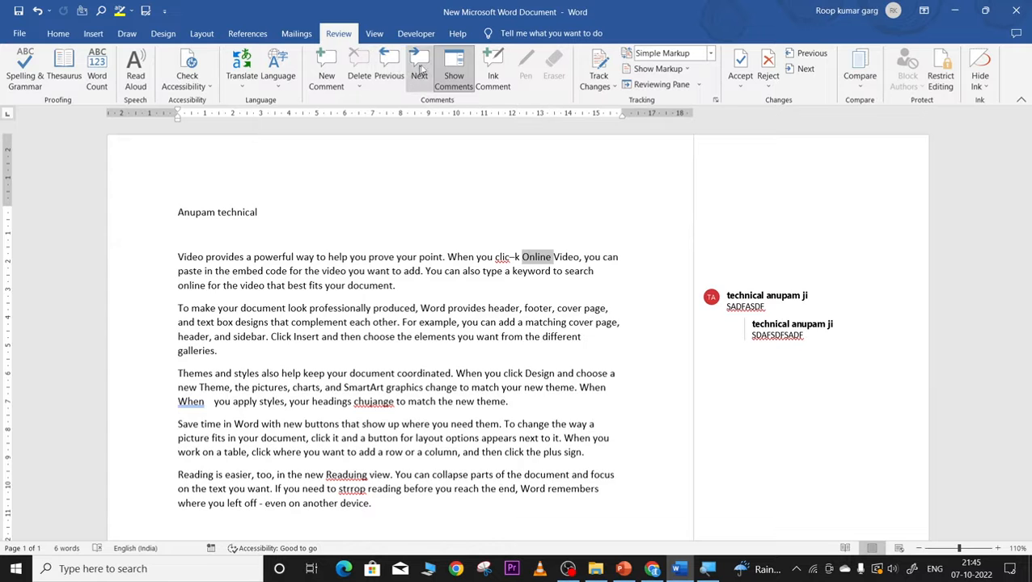
{"action": "left_click", "coordinate": [389, 71]}
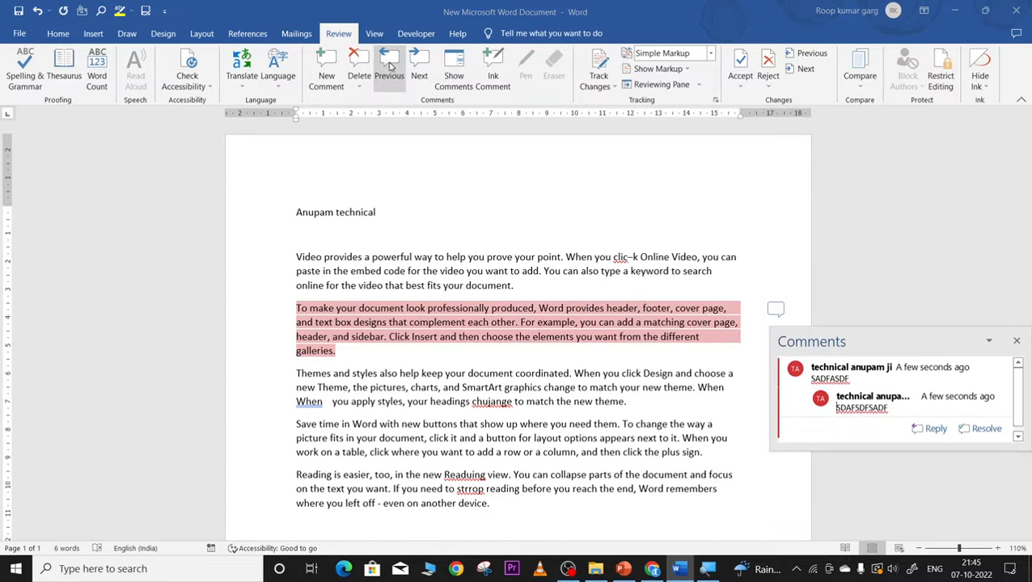
Add comments "SDAFSADF" on the title word "technical" and "SDFSADF" in the first paragraph, and go through the comments
{"action": "left_click", "coordinate": [505, 259]}
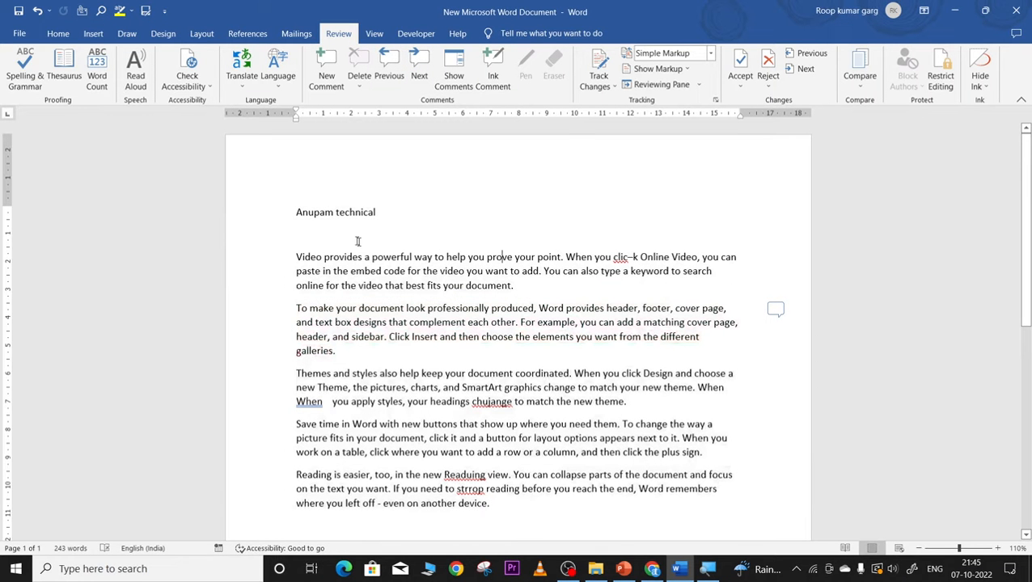
{"action": "left_click", "coordinate": [293, 256]}
{"action": "left_click_drag", "start_coordinate": [302, 256], "coordinate": [467, 257]}
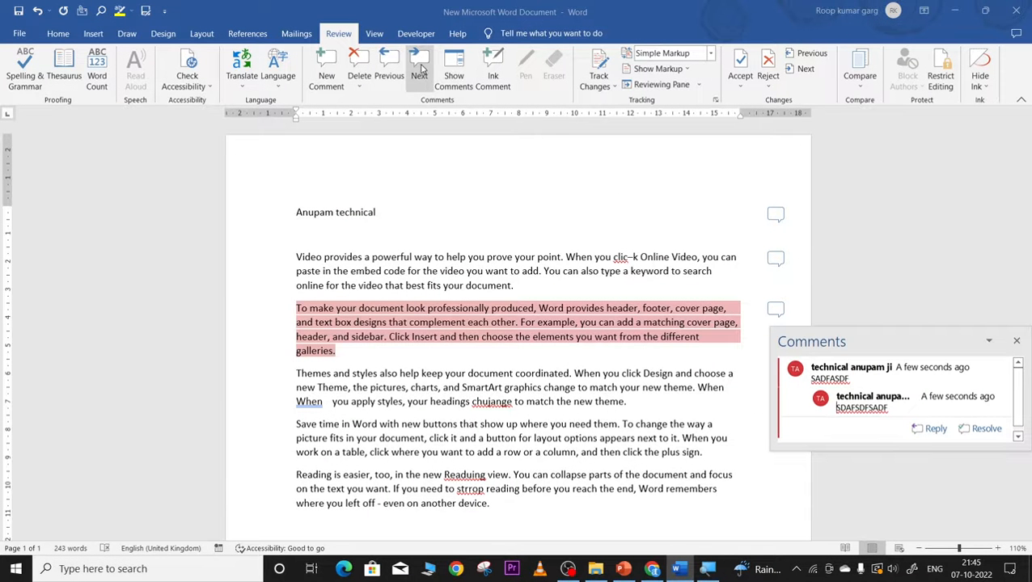
{"action": "left_click", "coordinate": [420, 70]}
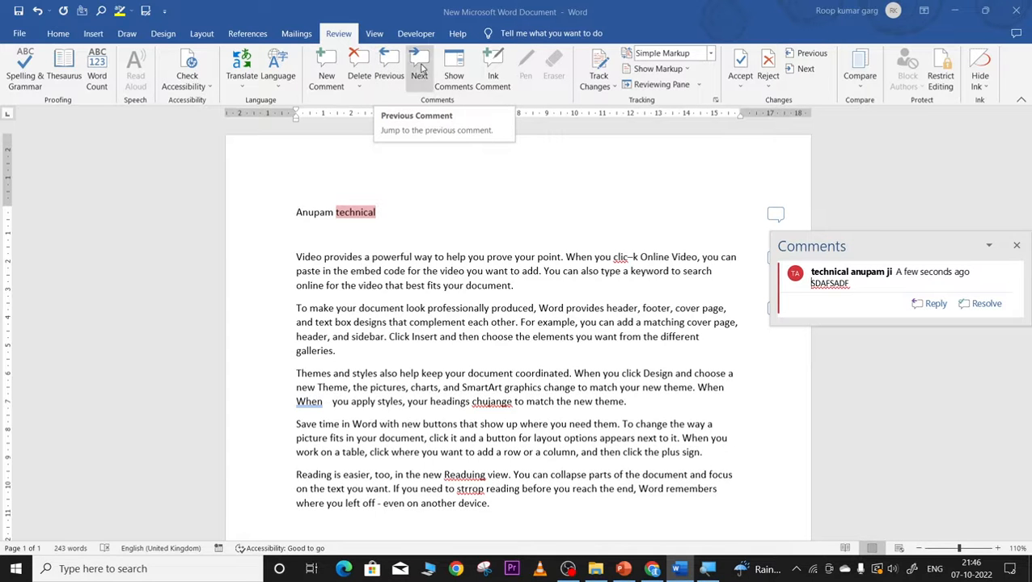
Show all comments beside the document text and add a blank ink comment on the title word "technical"
{"action": "left_click", "coordinate": [451, 65]}
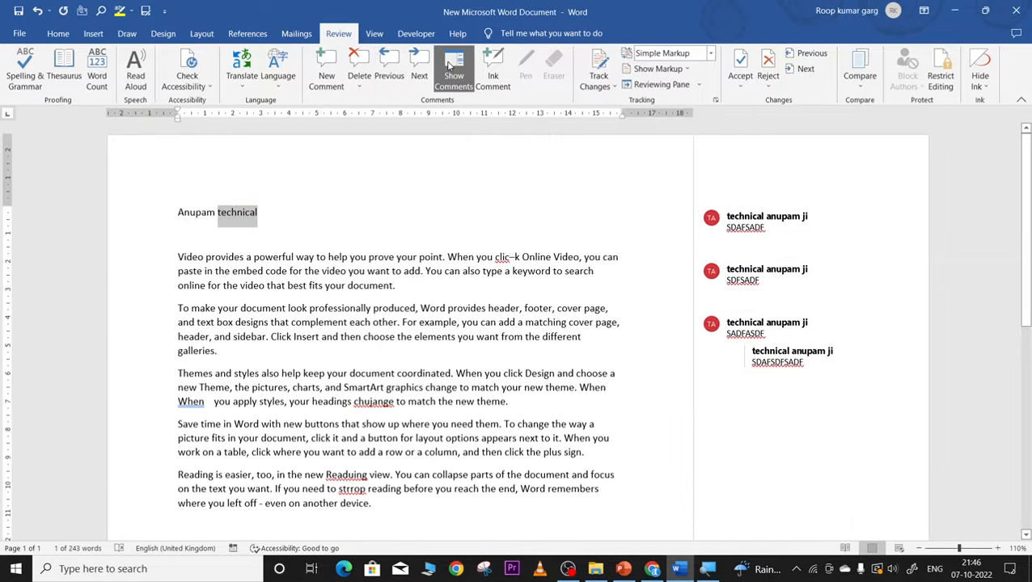
{"action": "left_click", "coordinate": [454, 80]}
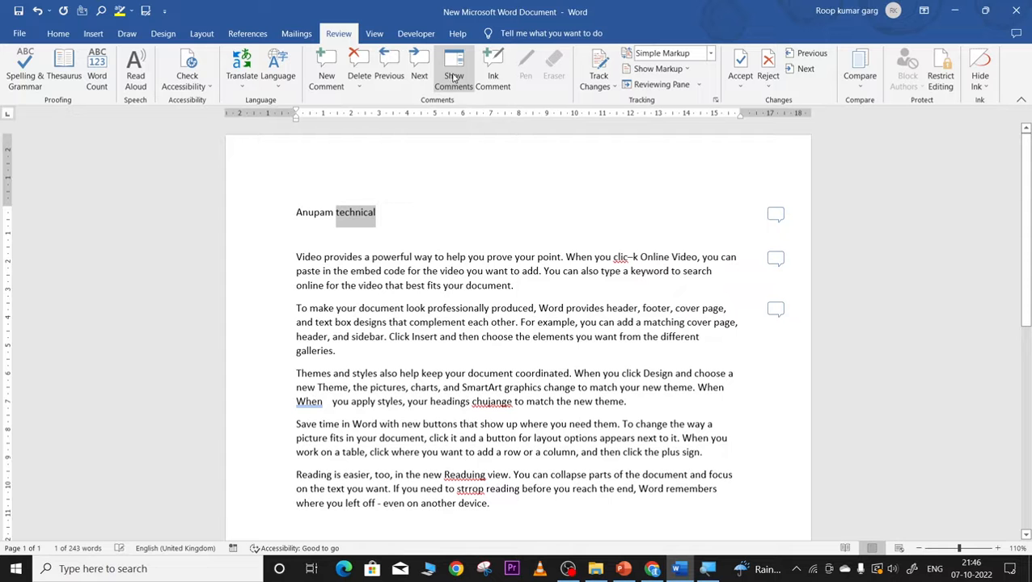
{"action": "left_click", "coordinate": [454, 78]}
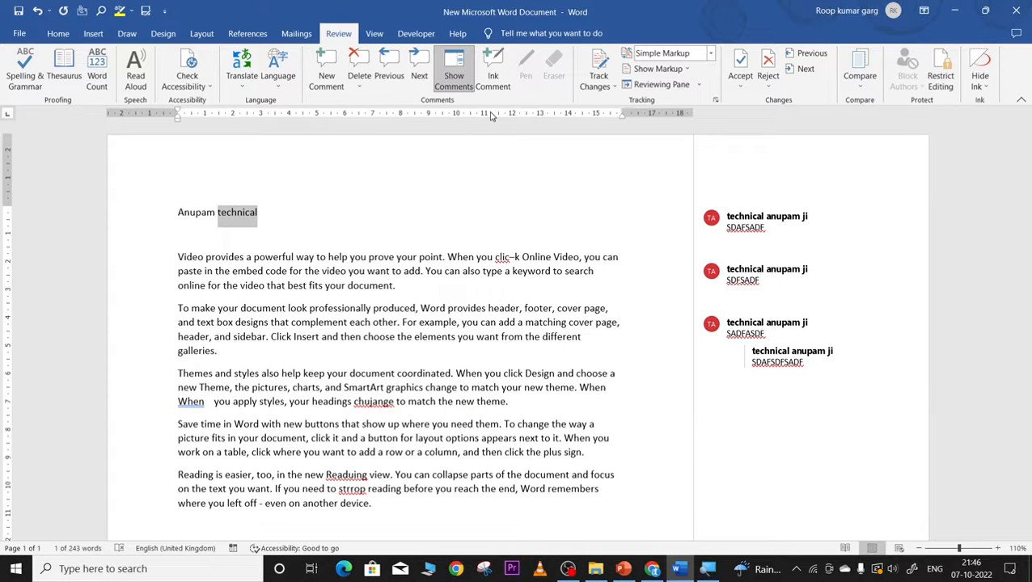
{"action": "left_click", "coordinate": [489, 65]}
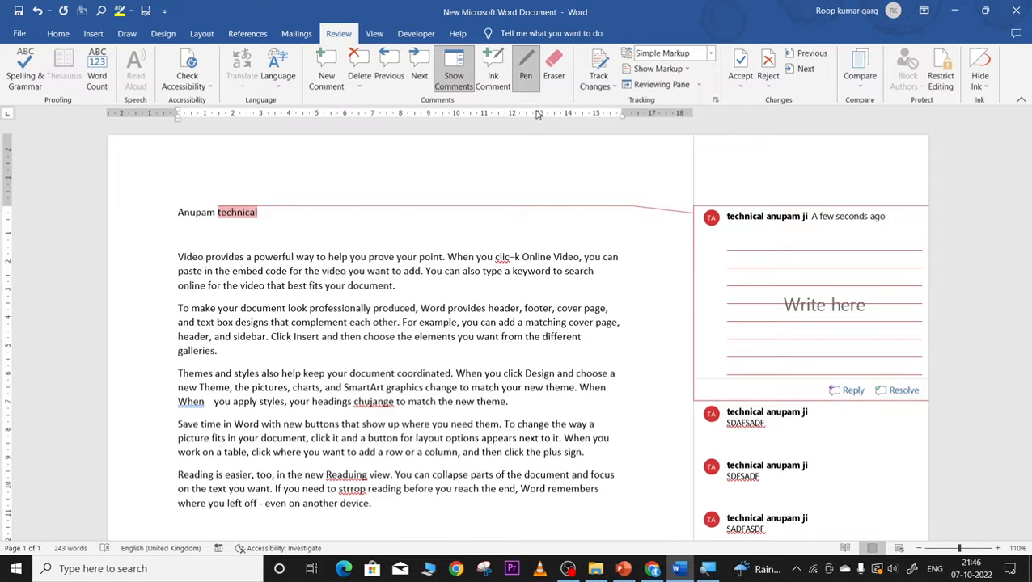
{"action": "left_click", "coordinate": [768, 413]}
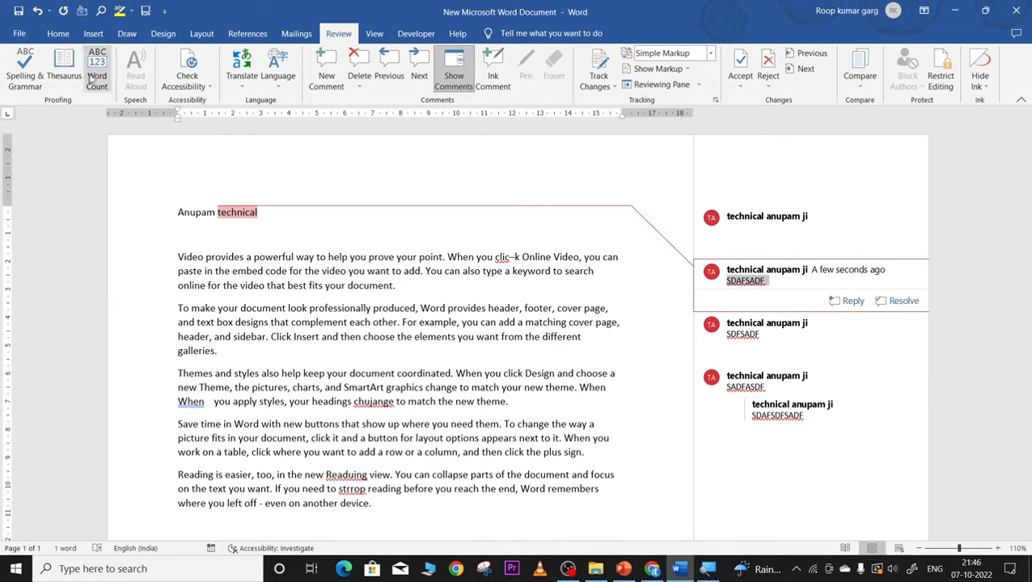
Draw a check mark above the title with the dark teal textured pen
{"action": "left_click", "coordinate": [126, 33]}
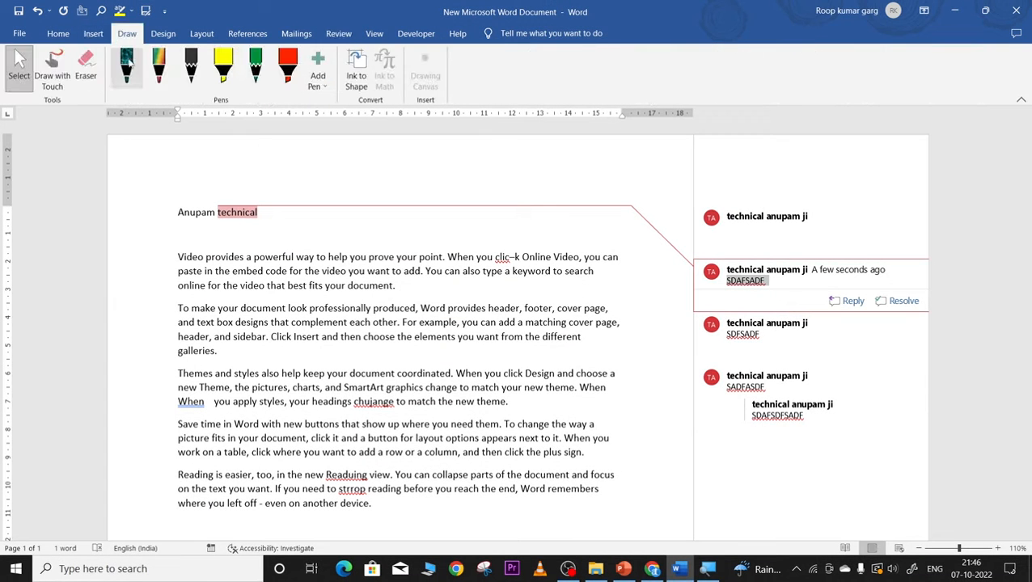
{"action": "left_click", "coordinate": [127, 67]}
{"action": "mouse_move", "coordinate": [259, 152]}
{"action": "left_mouse_down"}
{"action": "mouse_move", "coordinate": [303, 191]}
{"action": "mouse_move", "coordinate": [376, 143]}
{"action": "left_mouse_up"}
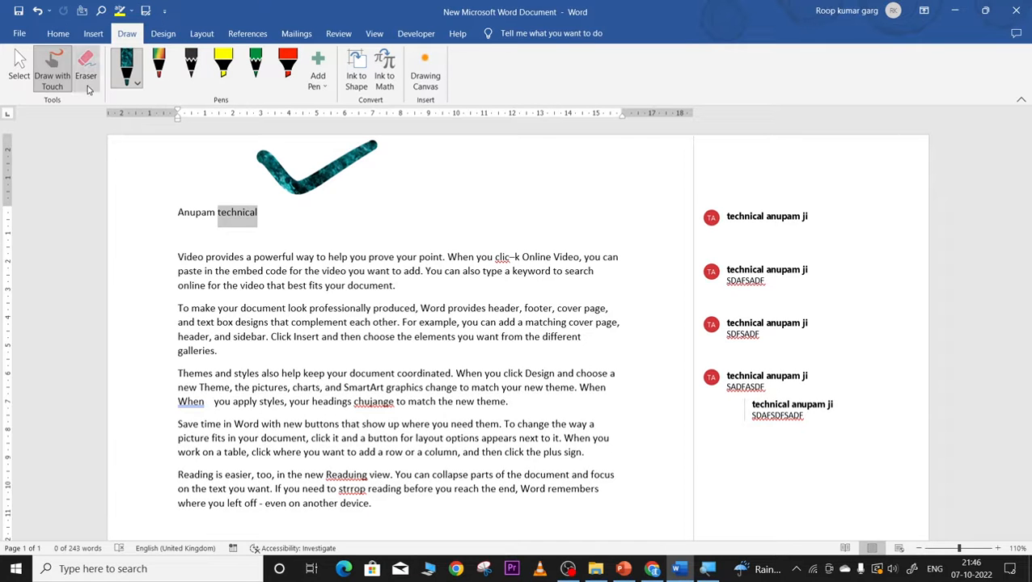
{"action": "left_click", "coordinate": [61, 81]}
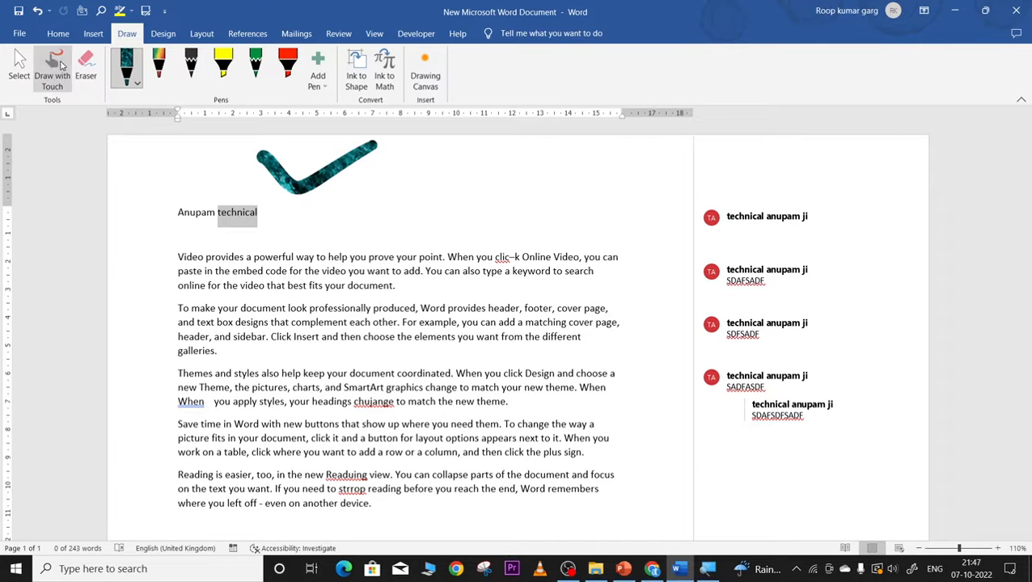
{"action": "left_click_drag", "start_coordinate": [215, 188], "coordinate": [309, 165]}
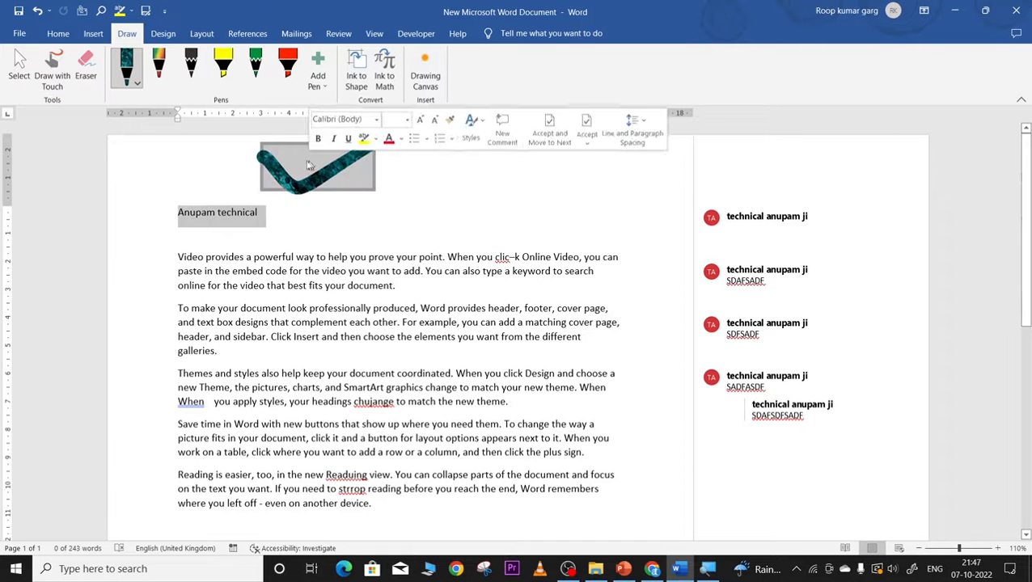
Draw a long curved stroke beside the check mark with the rainbow pen and turn on Ink to Shape
{"action": "left_click", "coordinate": [135, 75]}
{"action": "left_click", "coordinate": [158, 69]}
{"action": "left_click_drag", "start_coordinate": [424, 190], "coordinate": [722, 141]}
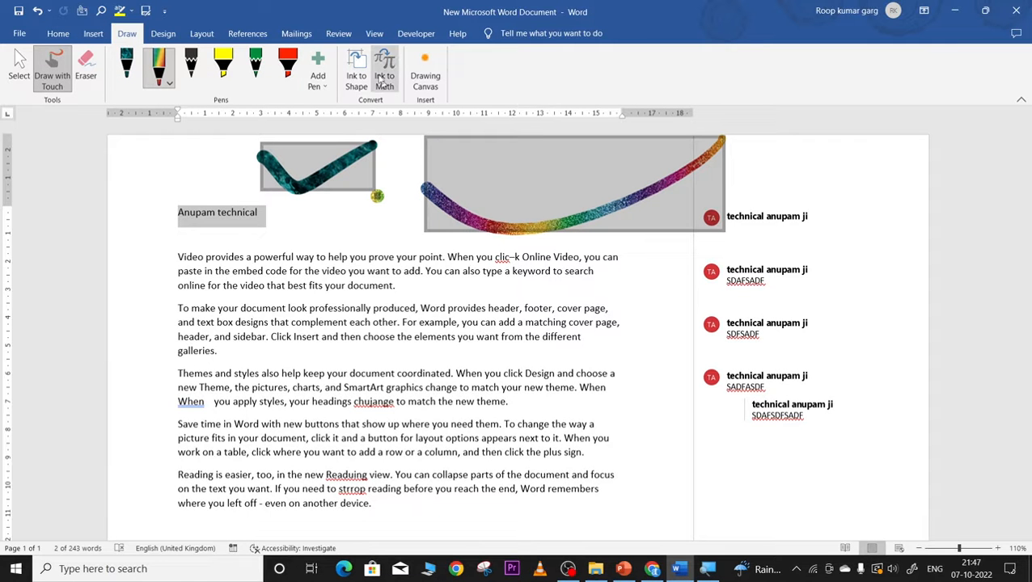
{"action": "left_click", "coordinate": [356, 69]}
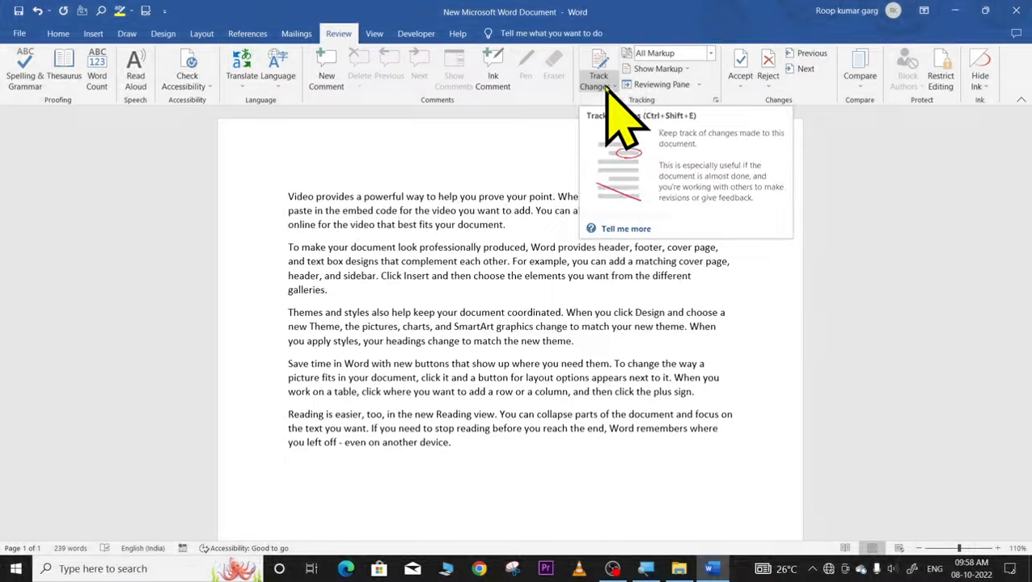
Display the document with All Markup and turn on Track Changes
{"action": "left_click", "coordinate": [710, 53]}
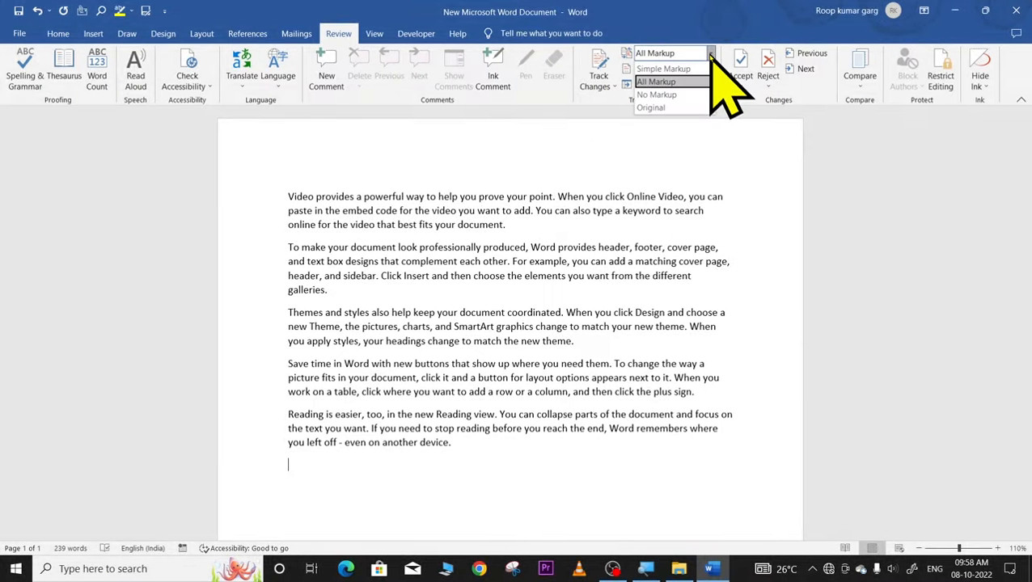
{"action": "left_click", "coordinate": [665, 83]}
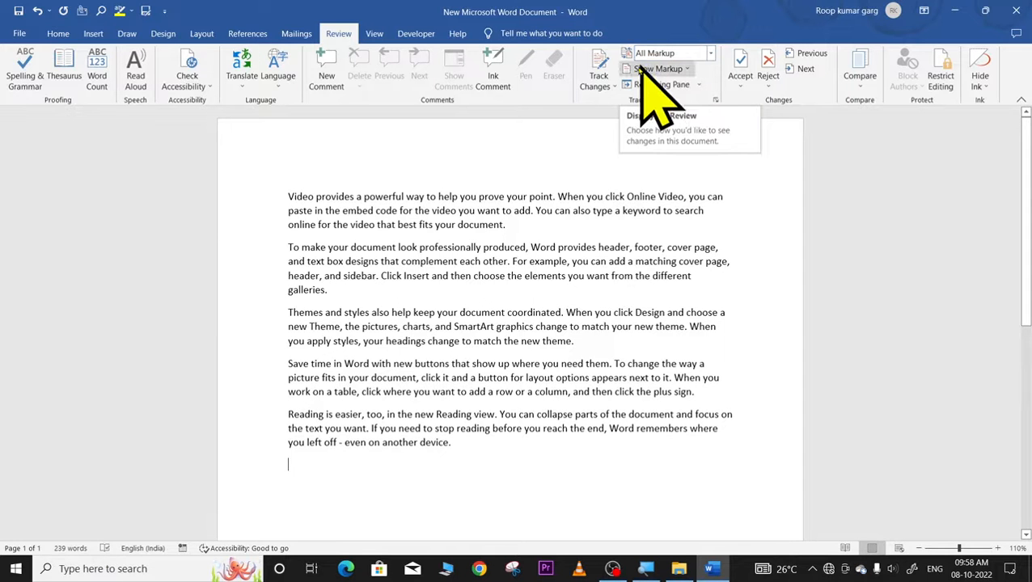
{"action": "left_click", "coordinate": [601, 63]}
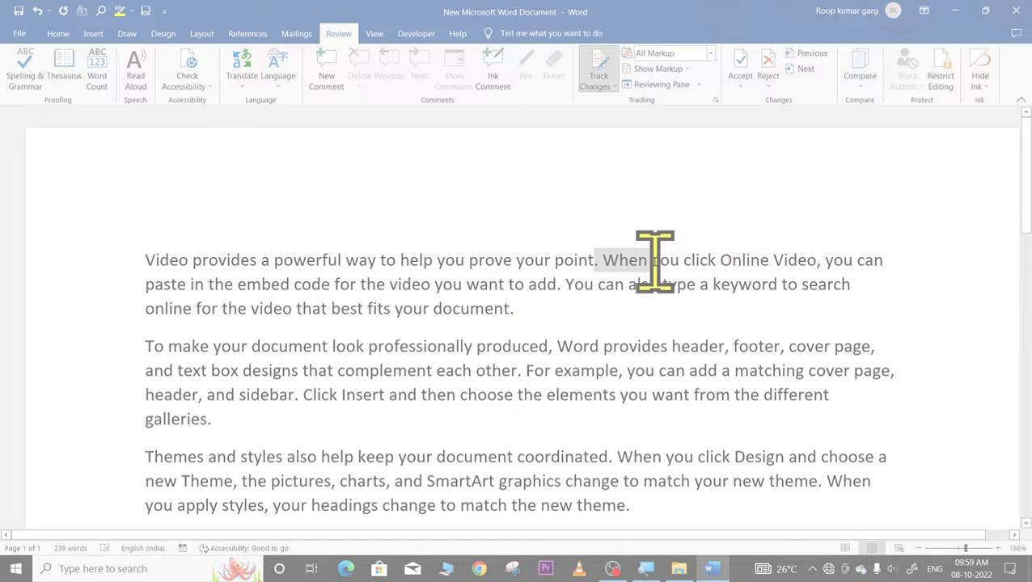
Replace ". When you click Online" in the first paragraph with "now we want changes" as a tracked change
{"action": "left_click_drag", "start_coordinate": [655, 260], "coordinate": [769, 260]}
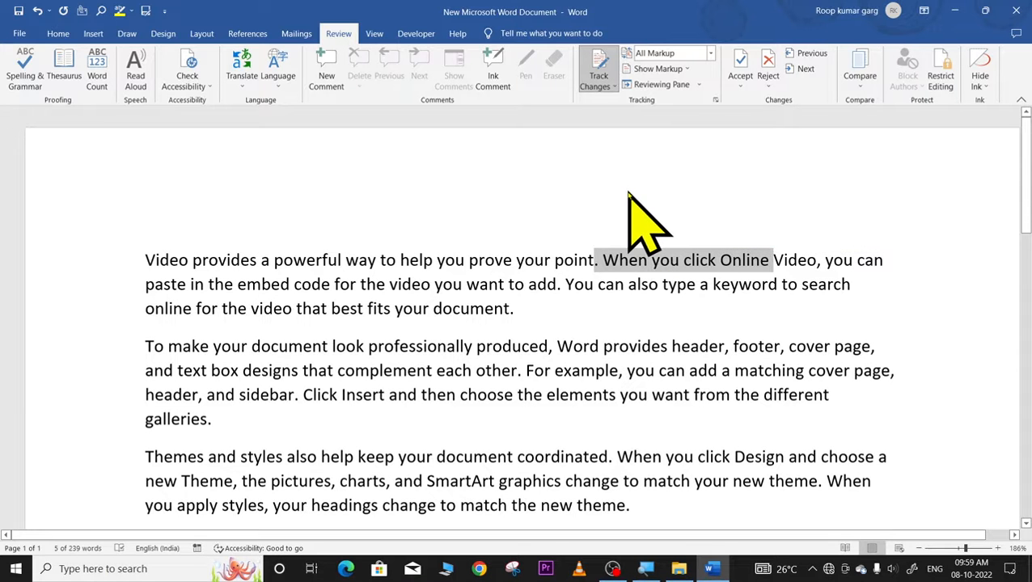
{"action": "key", "text": "Delete"}
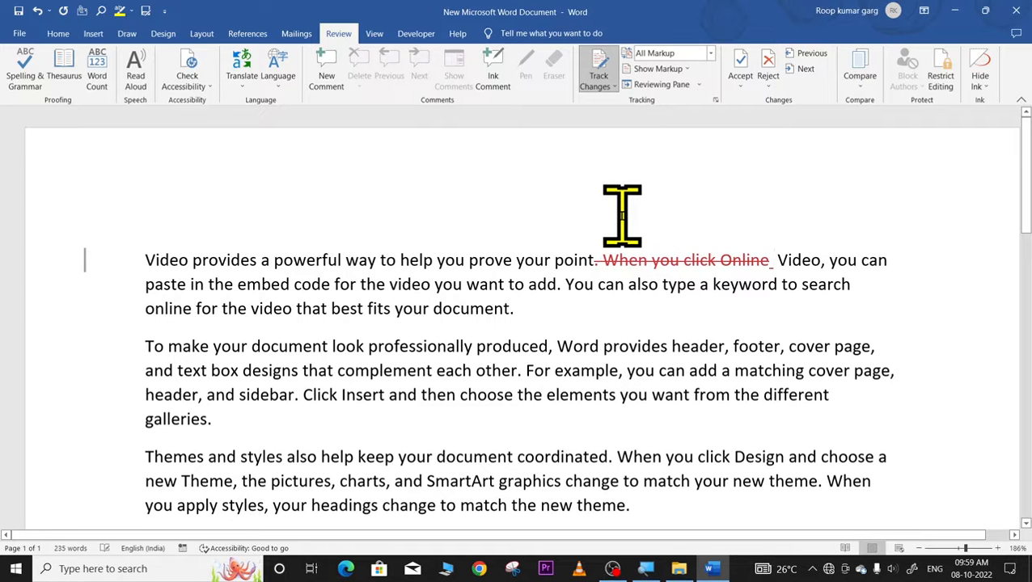
{"action": "type", "text": "now"}
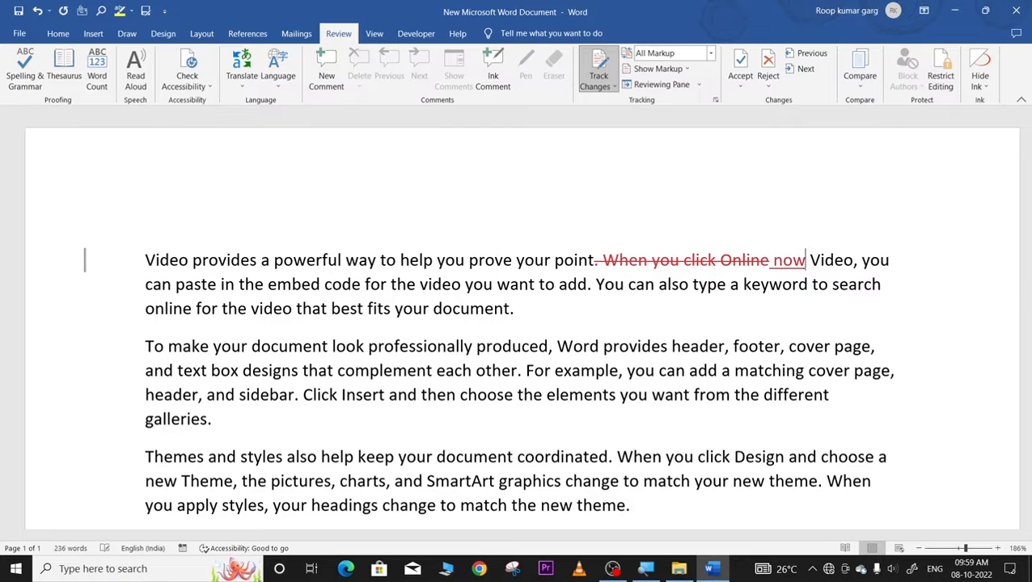
{"action": "type", "text": " we"}
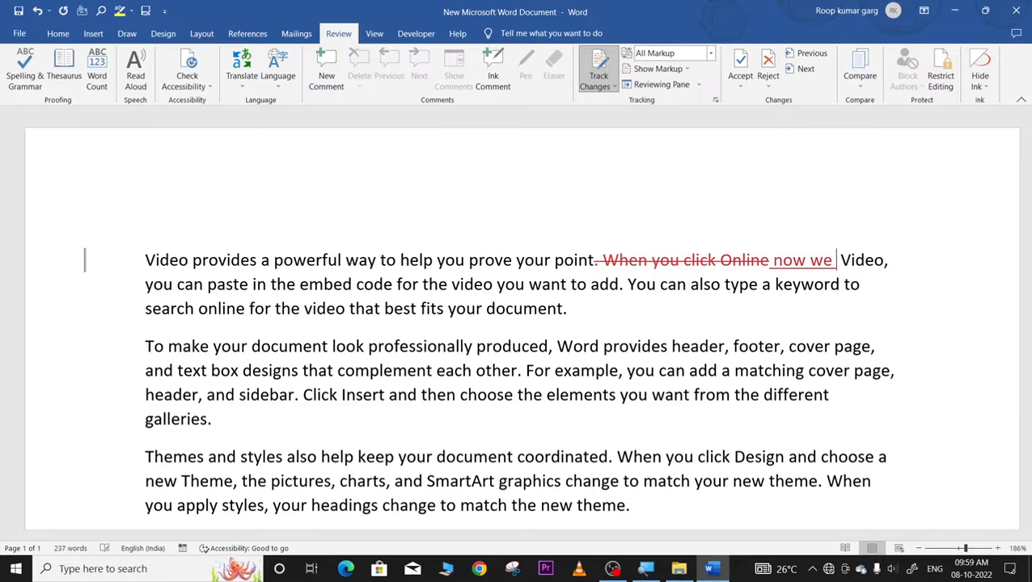
{"action": "type", "text": " want changes"}
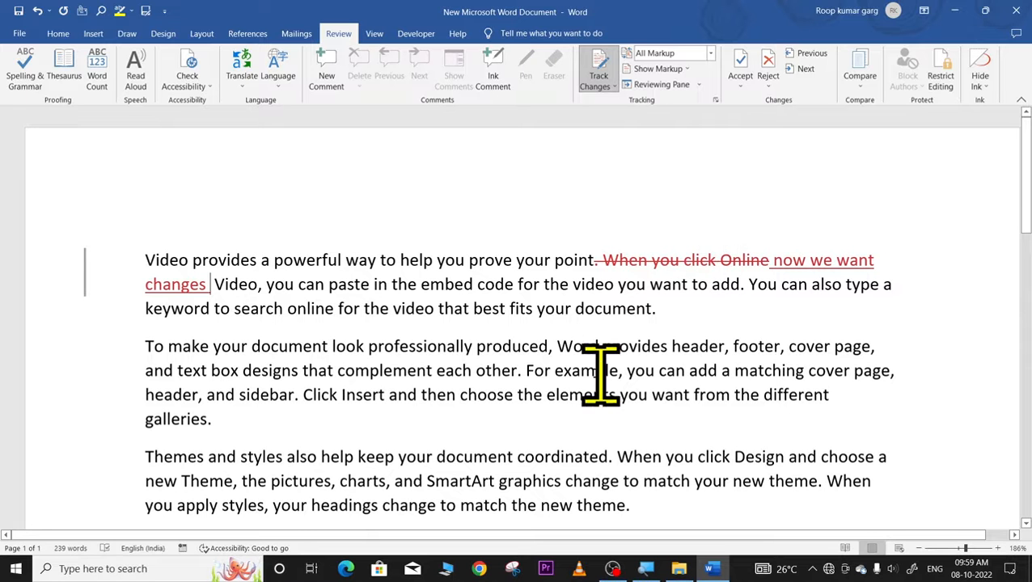
Replace "Word" in the second paragraph with "Text" as a tracked change
{"action": "left_click_drag", "start_coordinate": [559, 344], "coordinate": [598, 343]}
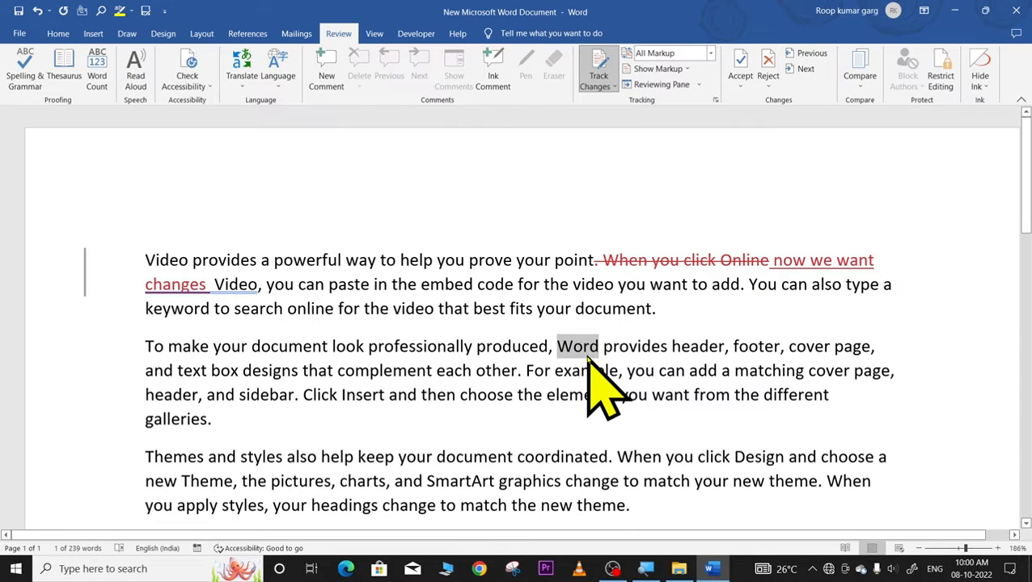
{"action": "key", "text": "Delete"}
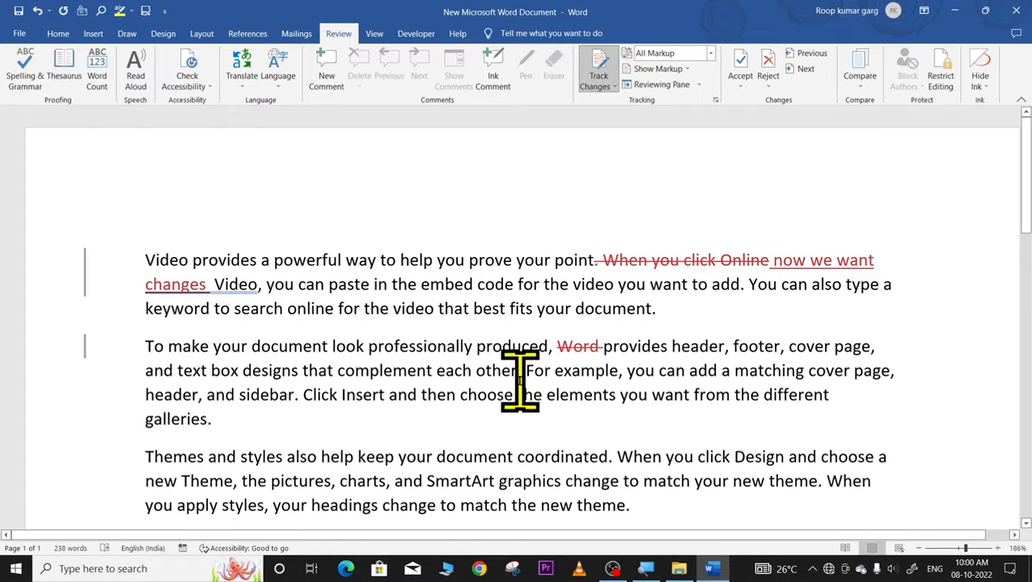
{"action": "type", "text": "Te"}
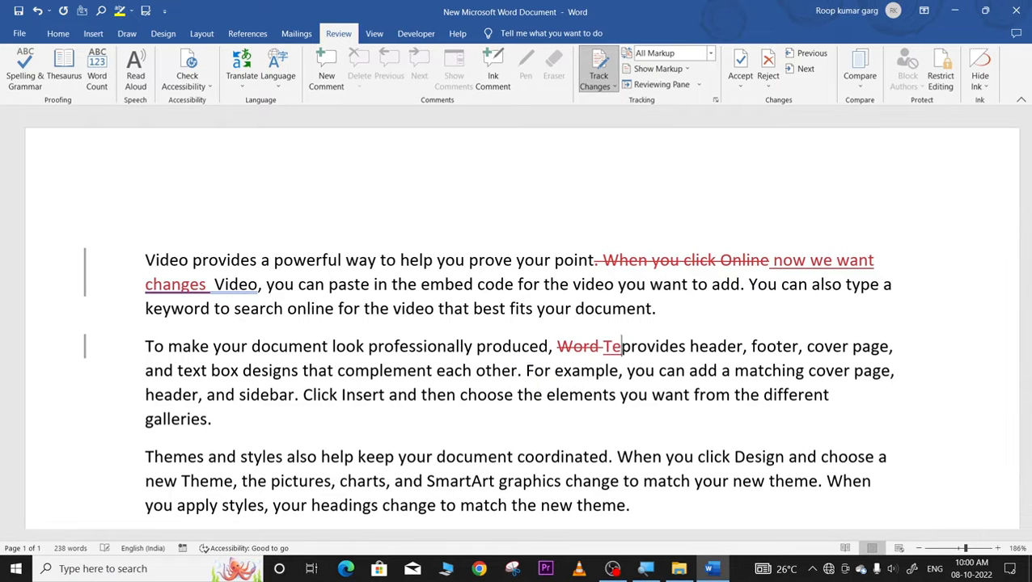
{"action": "type", "text": "xt"}
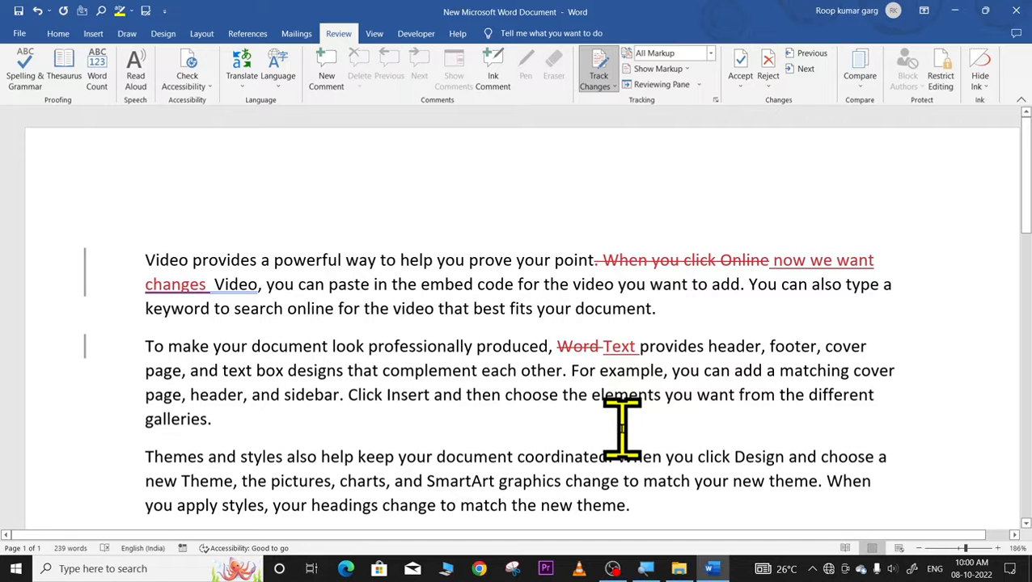
Replace "the elements you want from the different galleries." in the second paragraph with a line asking readers to subscribe to the YouTube channel
{"action": "left_click", "coordinate": [559, 411]}
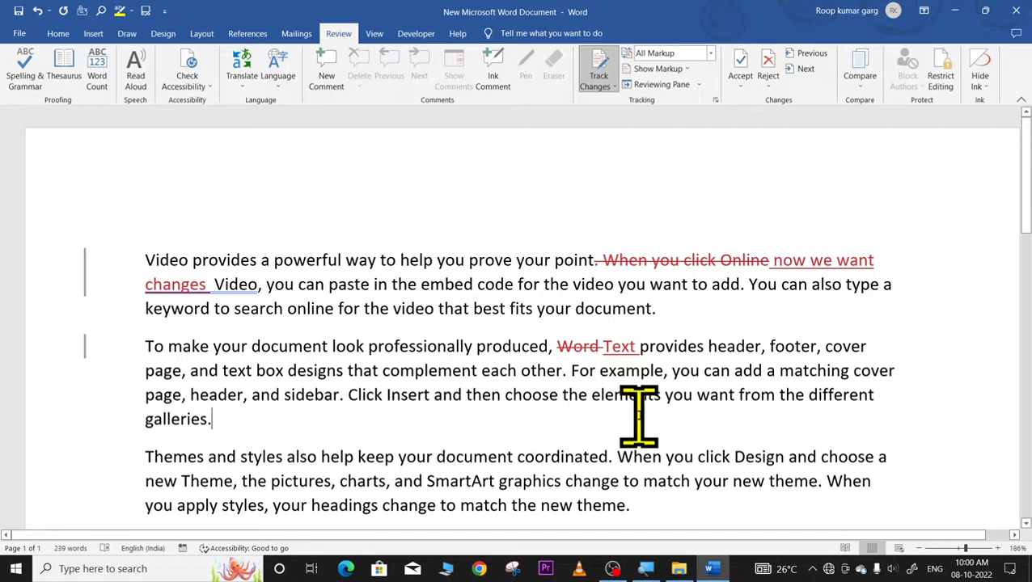
{"action": "left_click_drag", "start_coordinate": [566, 402], "coordinate": [760, 417]}
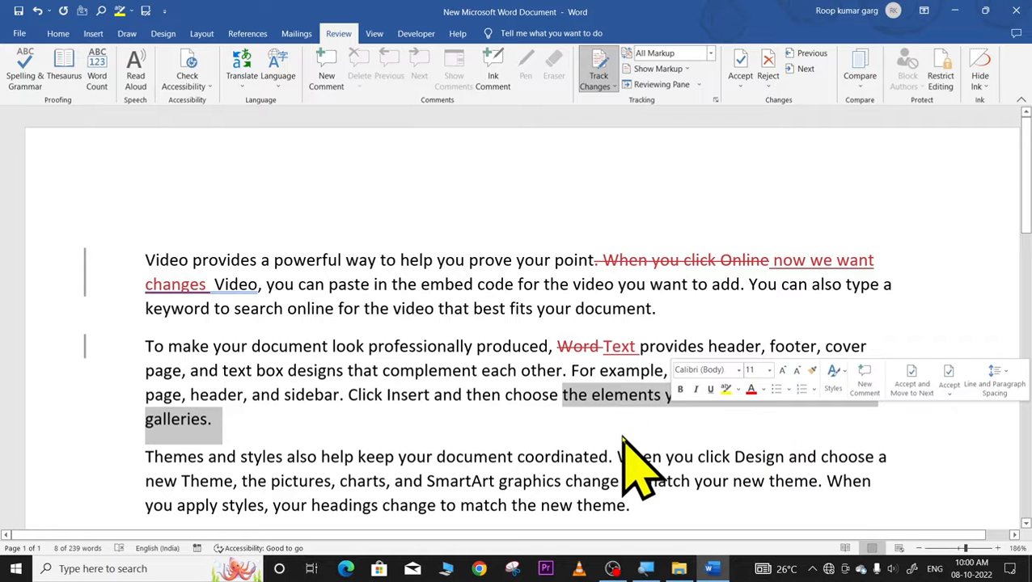
{"action": "key", "text": "Delete"}
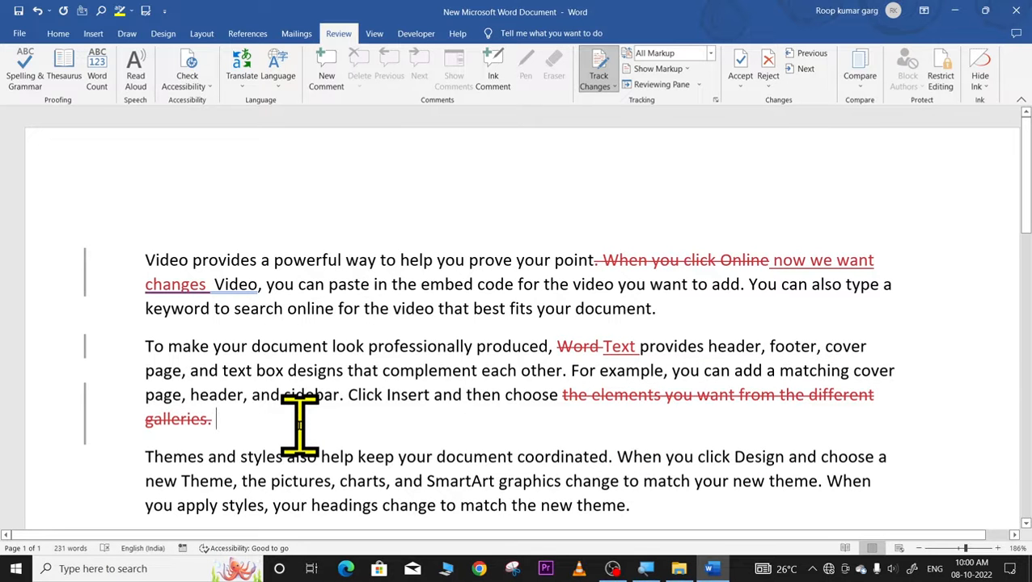
{"action": "type", "text": "Ay"}
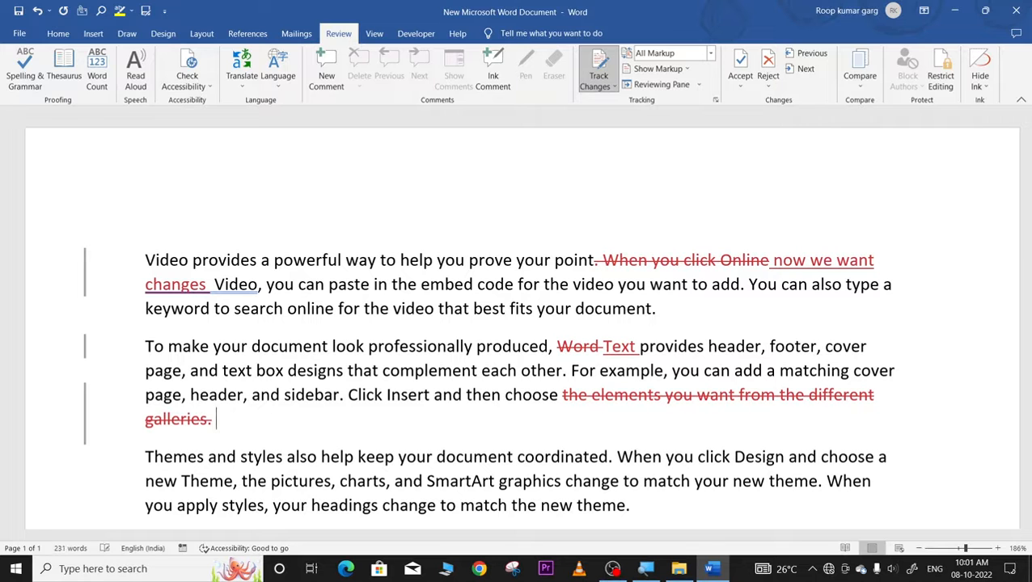
{"action": "type", "text": "Su"}
{"action": "type", "text": "u"}
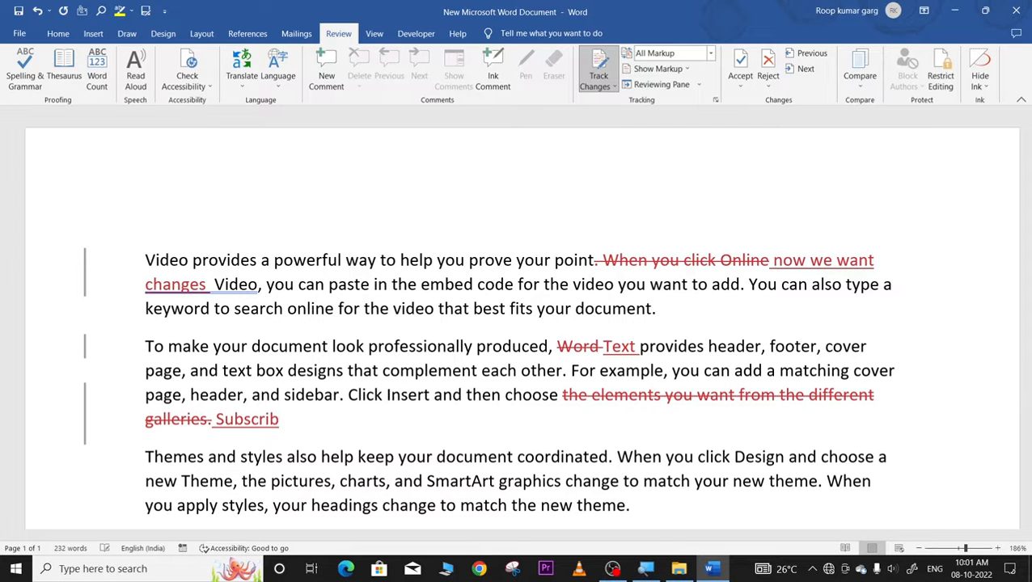
{"action": "type", "text": "An"}
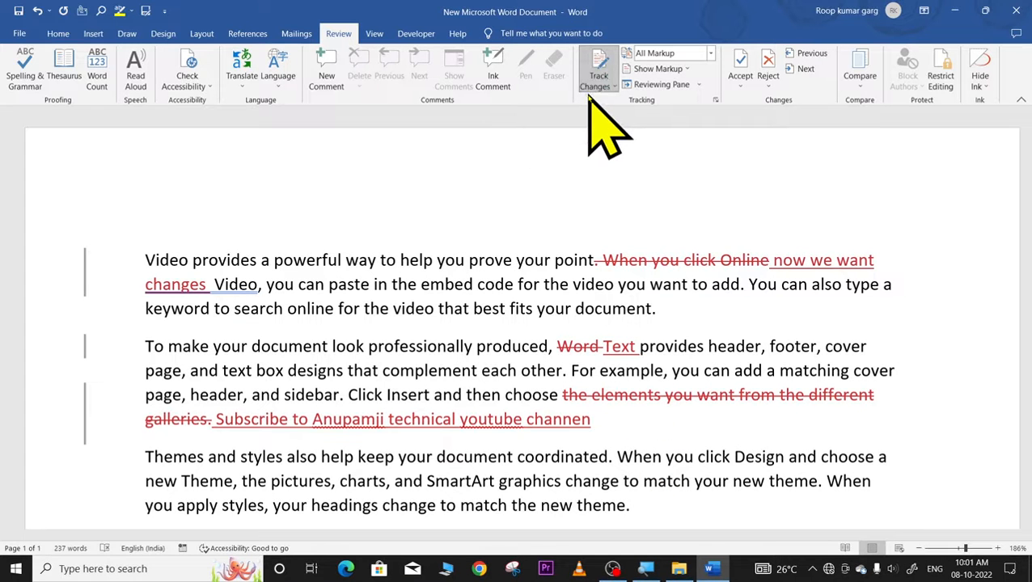
{"action": "left_click", "coordinate": [668, 69]}
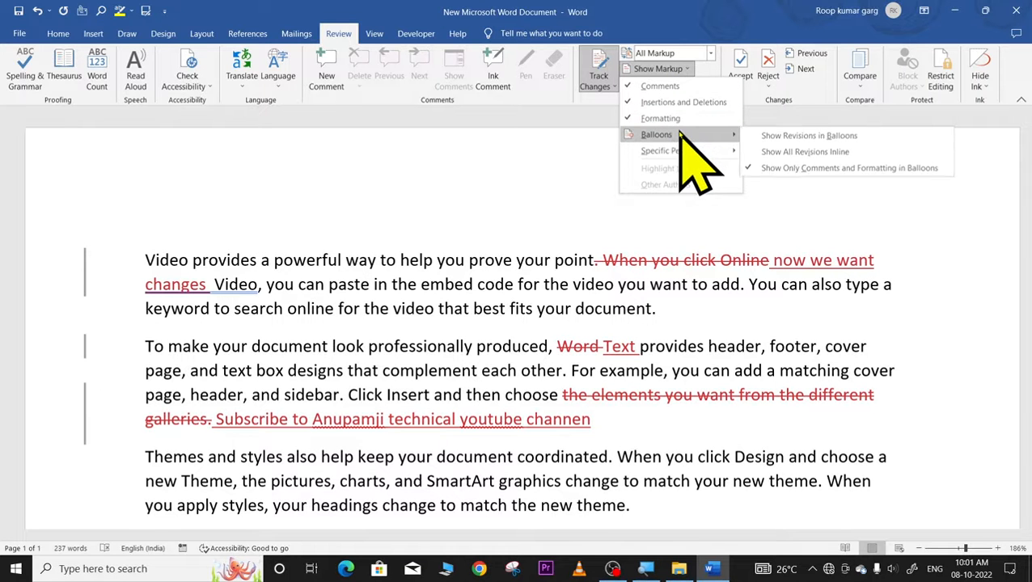
{"action": "left_click", "coordinate": [775, 101]}
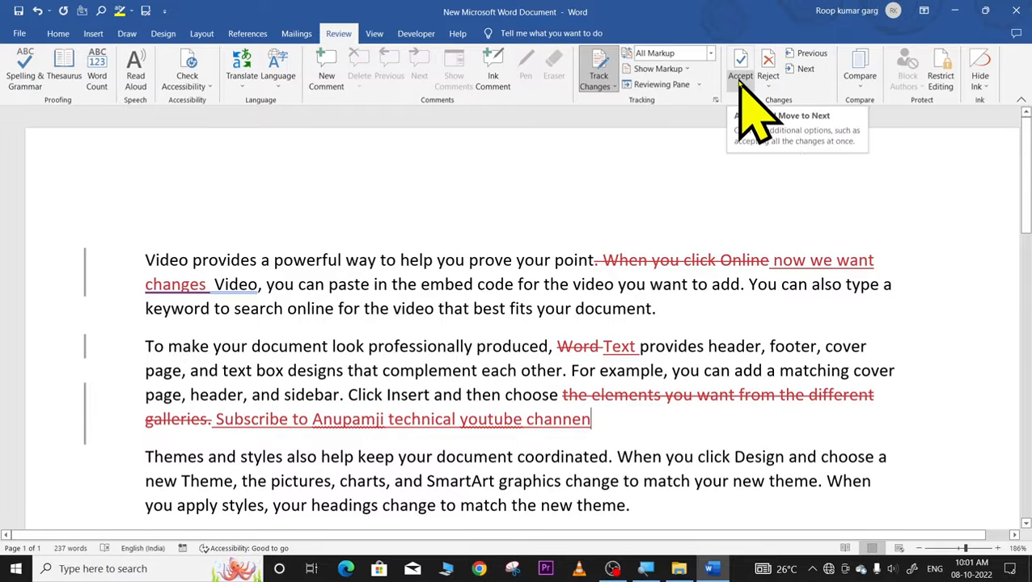
Try accepting all tracked changes in the document twice, undoing the acceptance each time
{"action": "left_click", "coordinate": [740, 85]}
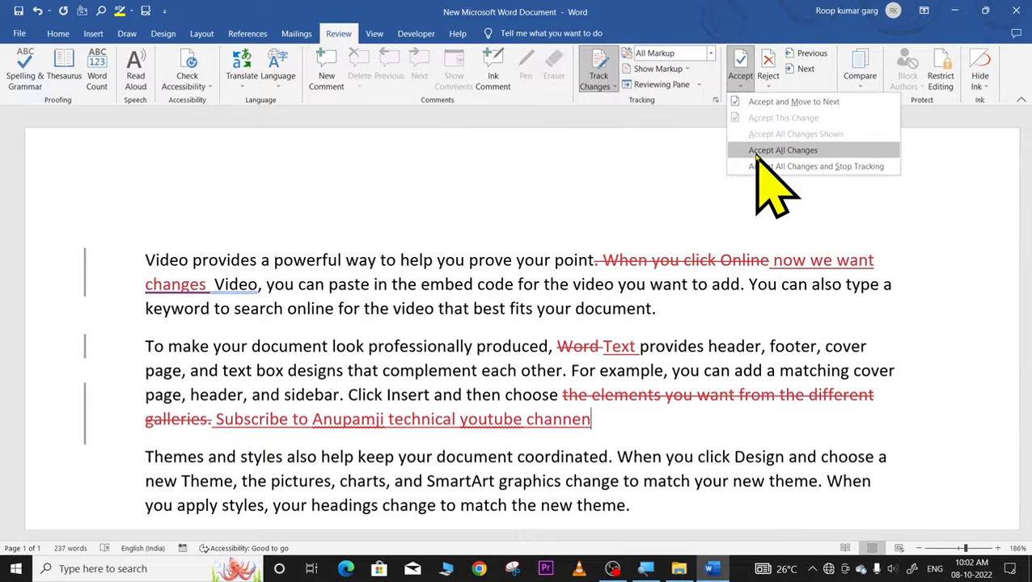
{"action": "left_click", "coordinate": [782, 151]}
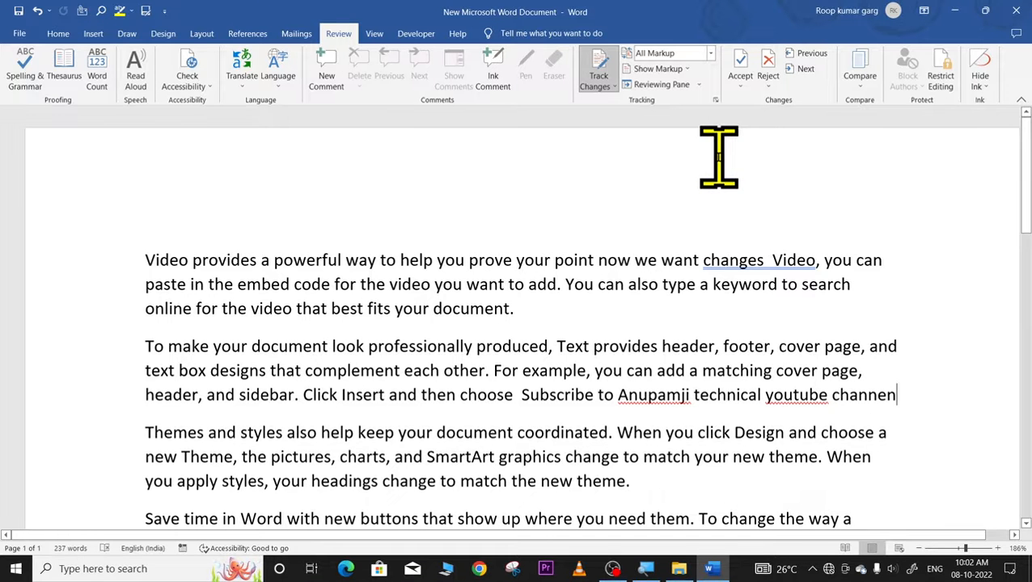
{"action": "key", "text": "ctrl+z"}
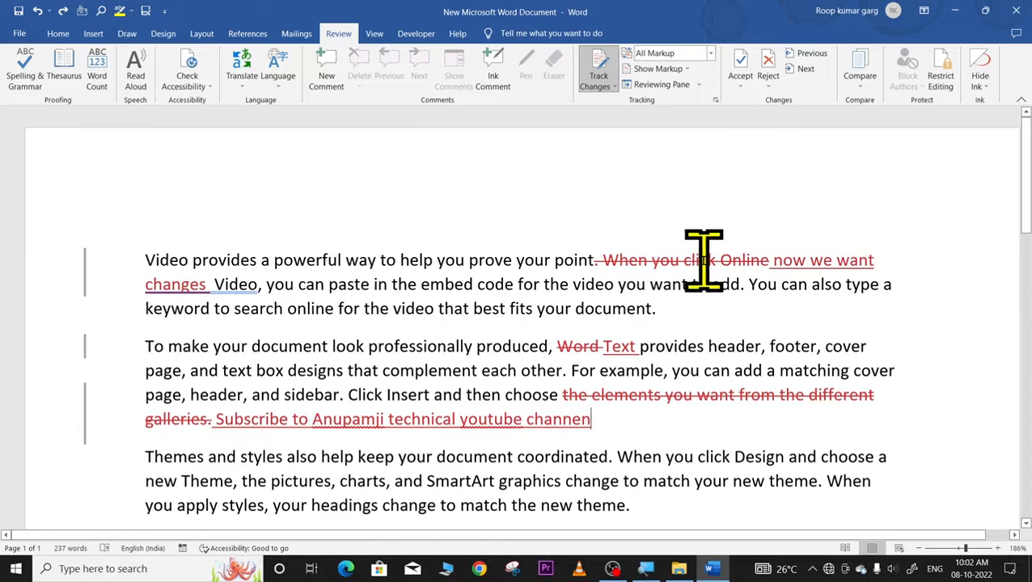
{"action": "left_click", "coordinate": [739, 86]}
{"action": "left_click", "coordinate": [783, 151]}
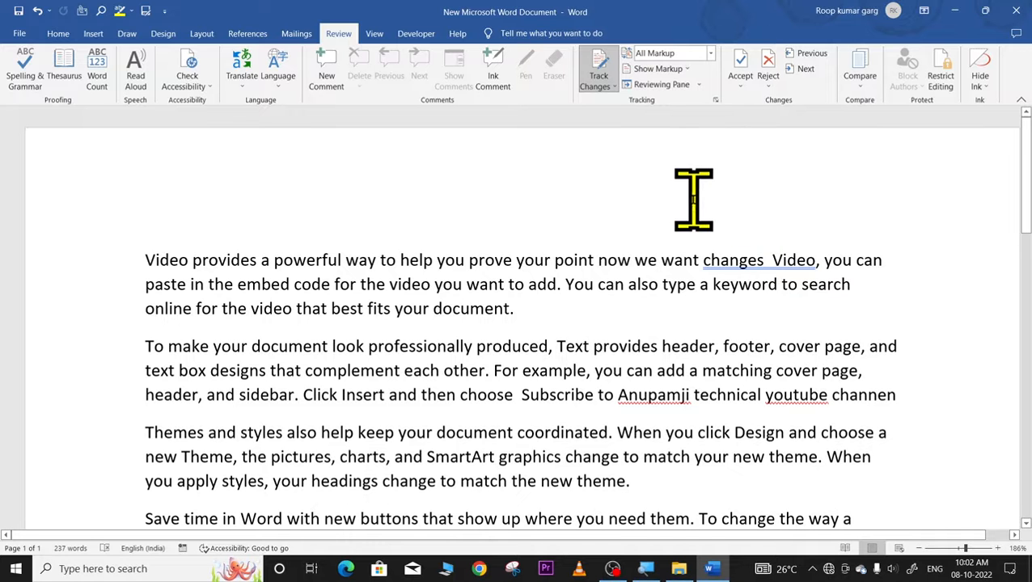
{"action": "key", "text": "ctrl+z"}
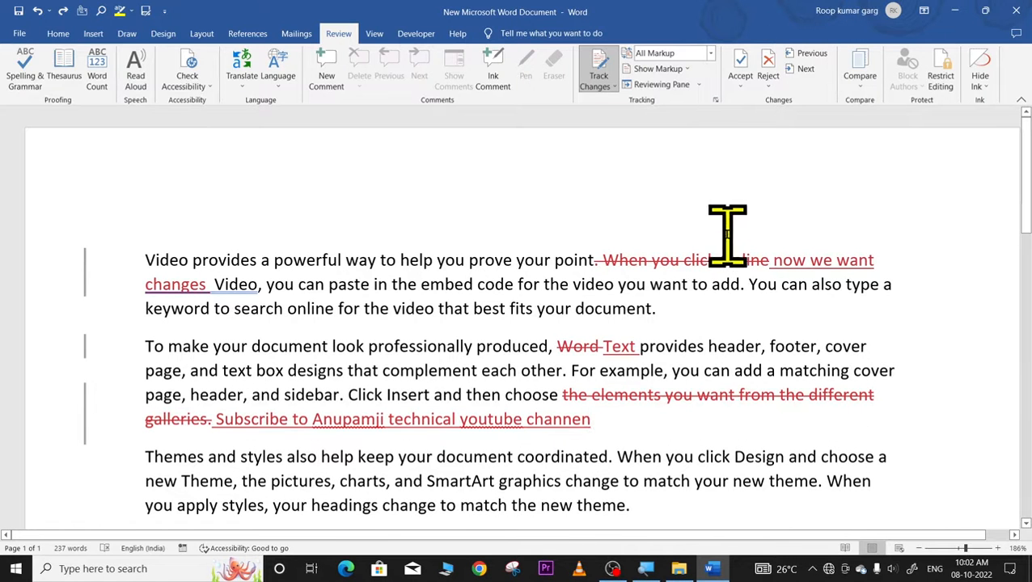
Accept all changes and stop tracking, and delete "keyword t" from the first paragraph as an untracked edit
{"action": "left_click", "coordinate": [741, 81]}
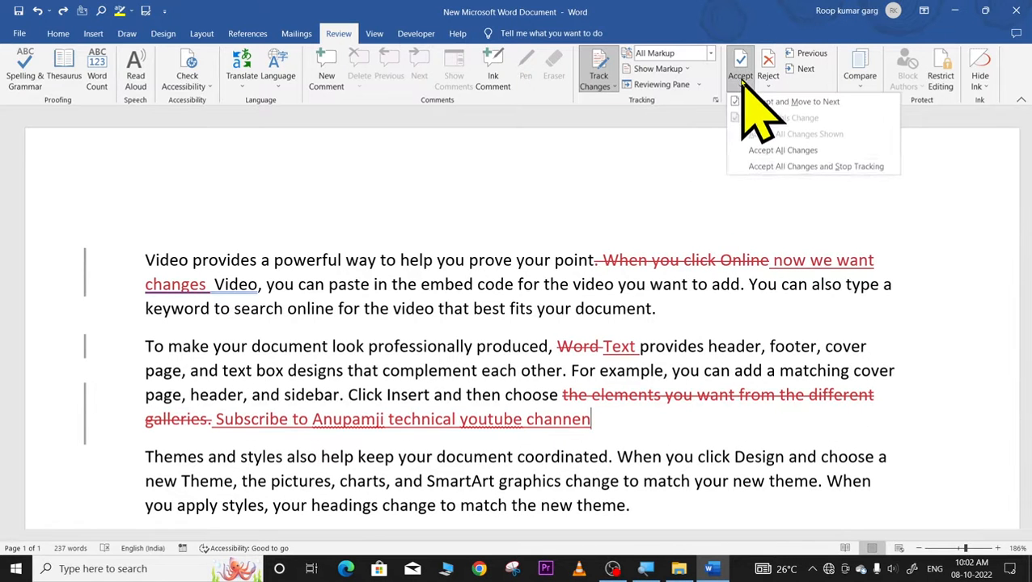
{"action": "left_click", "coordinate": [796, 166]}
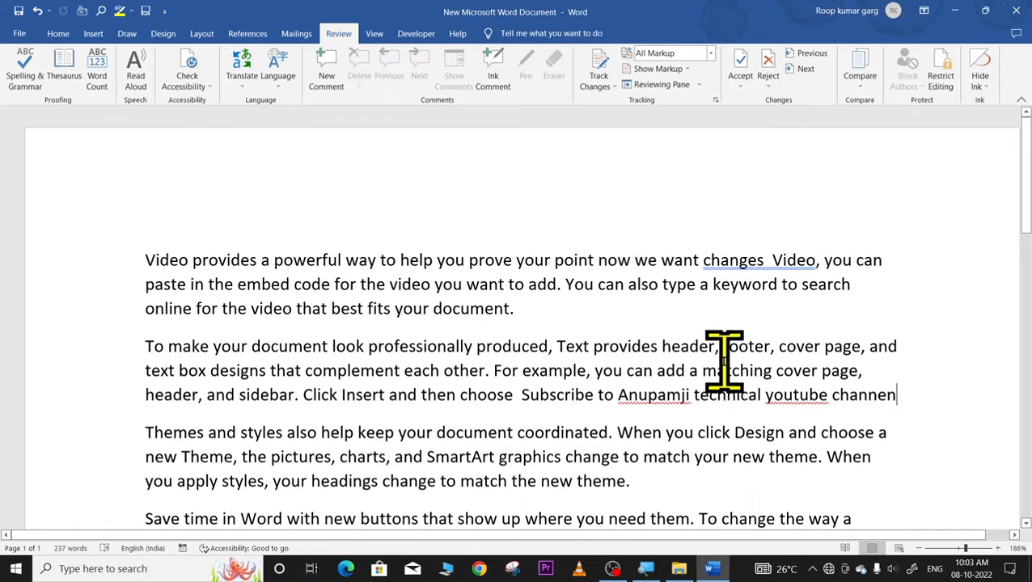
{"action": "double_click", "coordinate": [765, 286]}
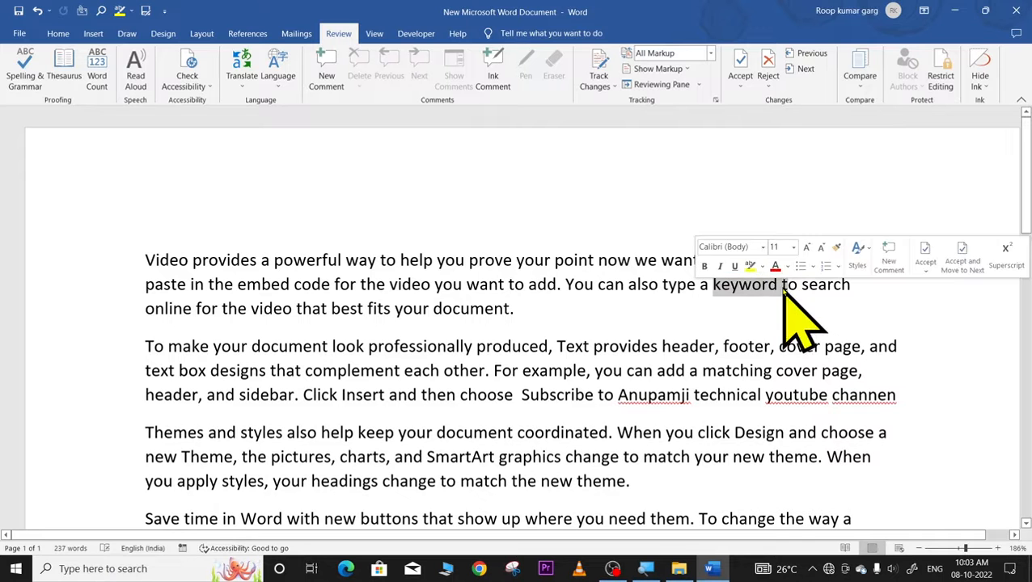
{"action": "key", "text": "Delete"}
{"action": "key", "text": "Delete"}
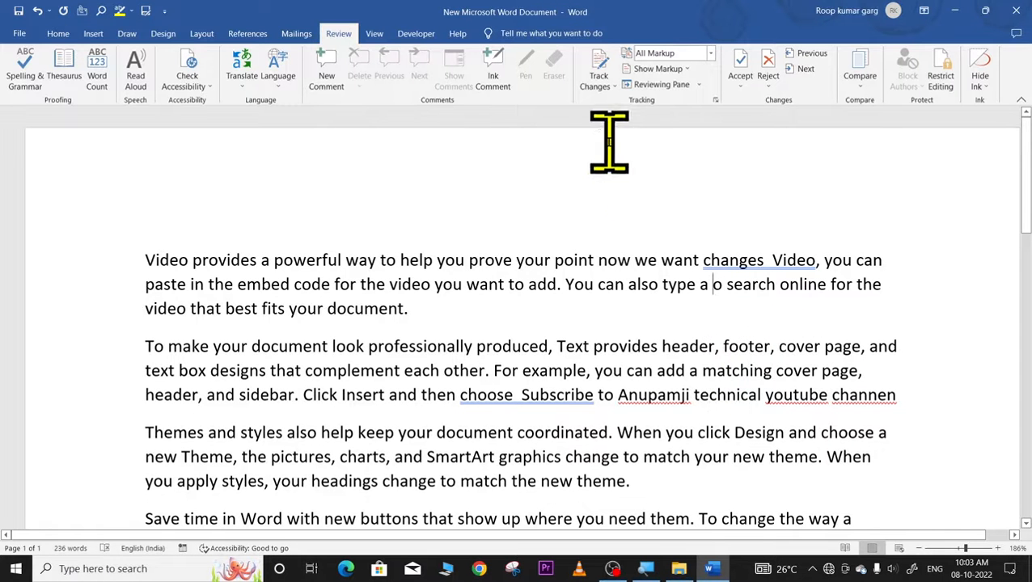
Turn on Track Changes and replace "footer, cover" in the second paragraph with "sdfsdfa"
{"action": "left_click", "coordinate": [598, 75]}
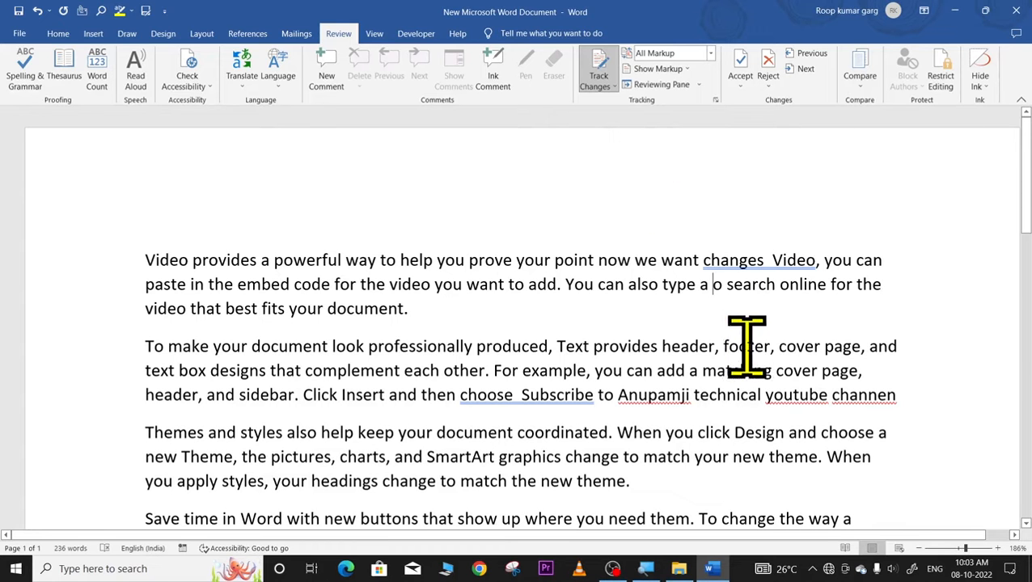
{"action": "left_click_drag", "start_coordinate": [746, 346], "coordinate": [824, 346]}
{"action": "key", "text": "Delete"}
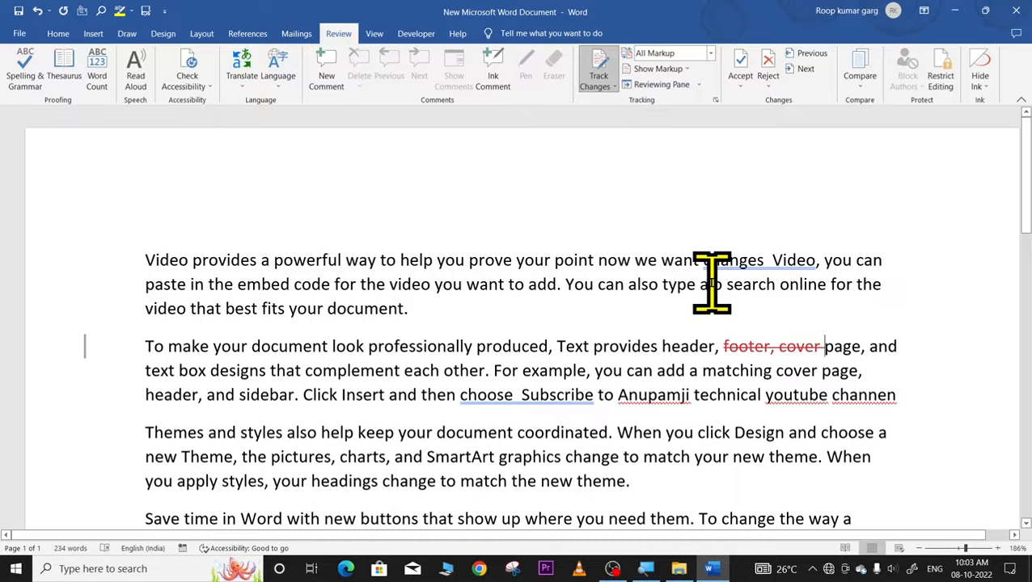
{"action": "type", "text": "sdfsdfa"}
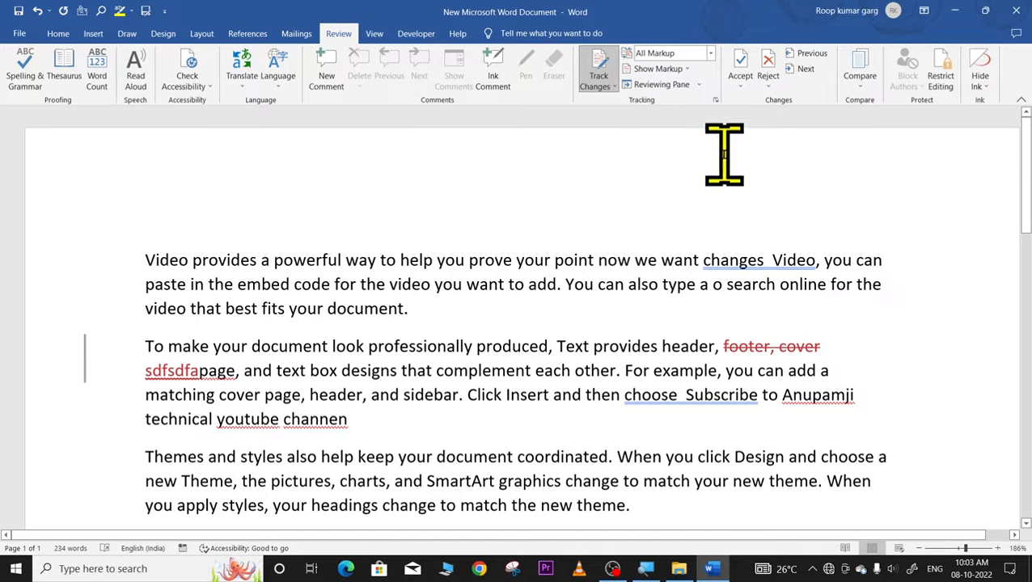
Try rejecting all tracked changes in the document
{"action": "left_click", "coordinate": [741, 86]}
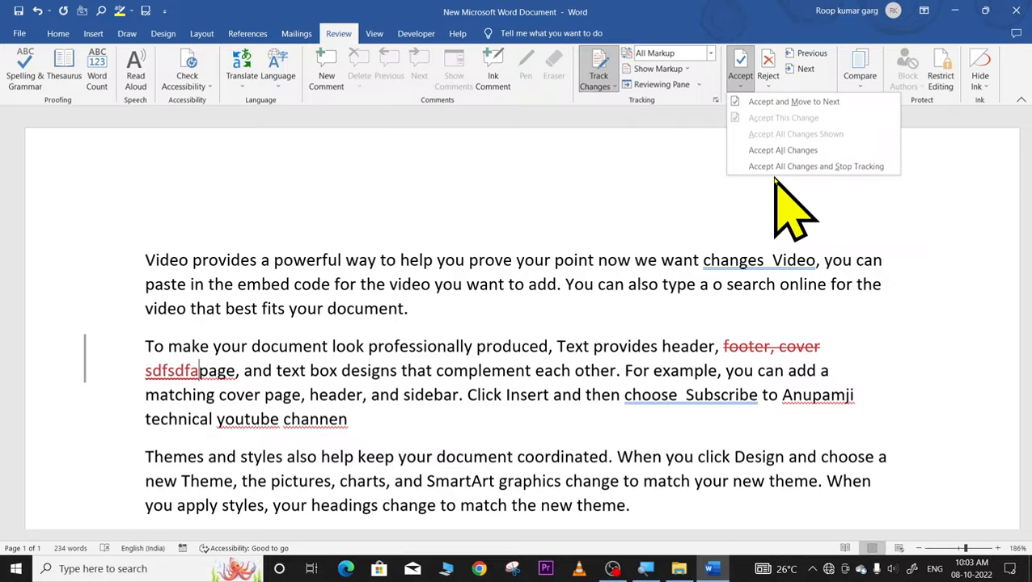
{"action": "left_click", "coordinate": [908, 199]}
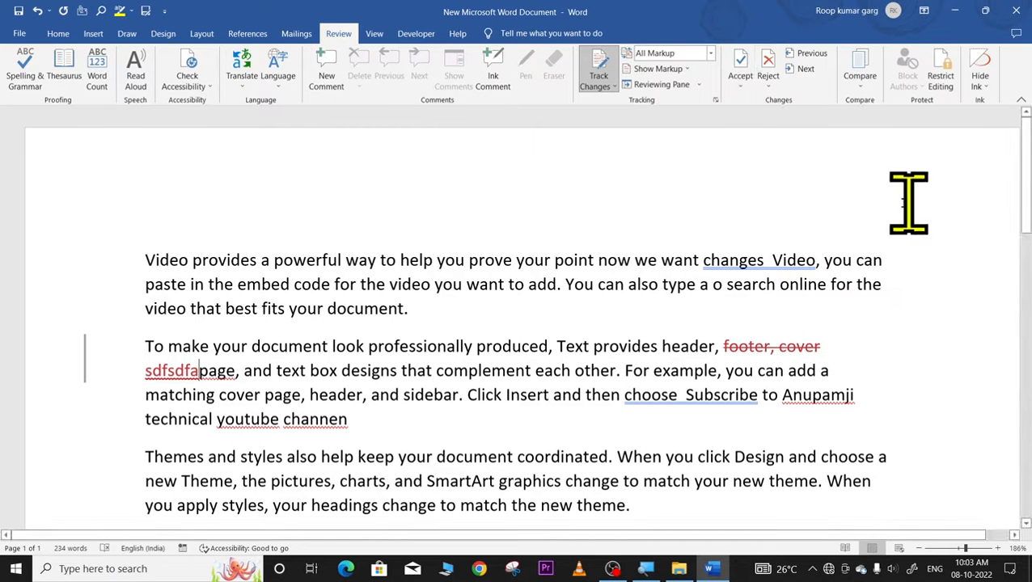
{"action": "left_click", "coordinate": [768, 83]}
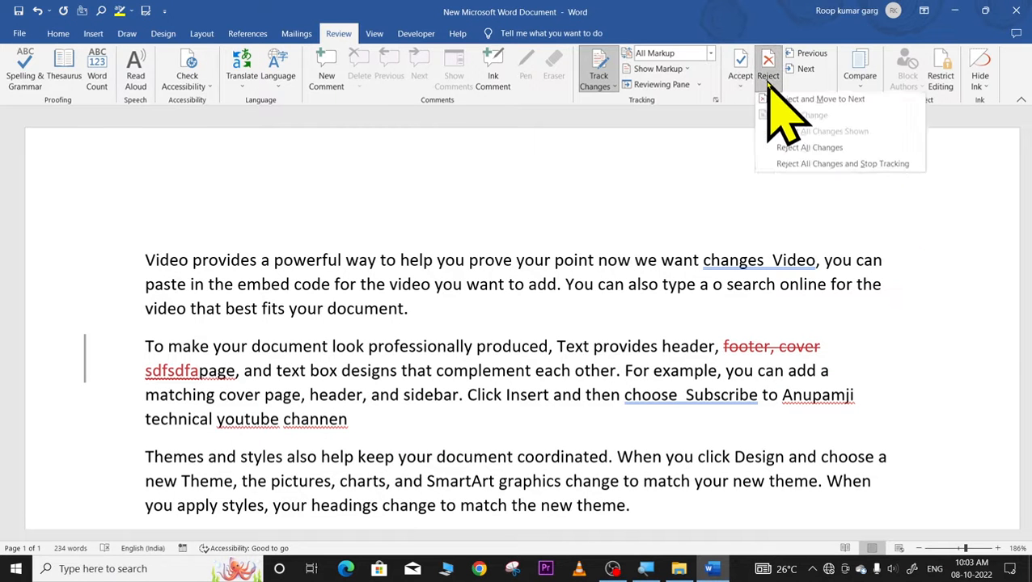
{"action": "left_click", "coordinate": [810, 151]}
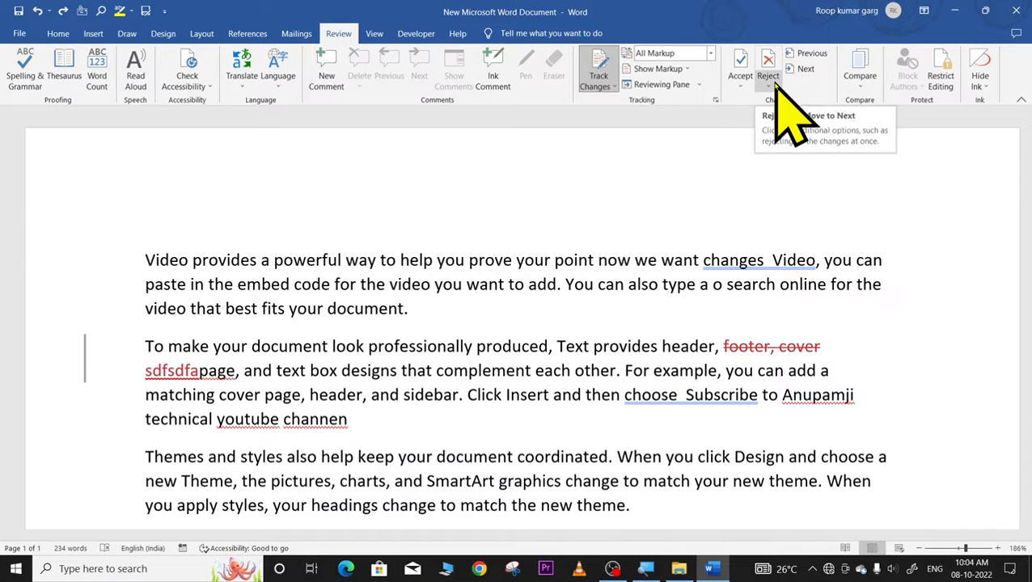
Go back and forth between the previous and next tracked changes in the second paragraph
{"action": "left_click", "coordinate": [807, 53]}
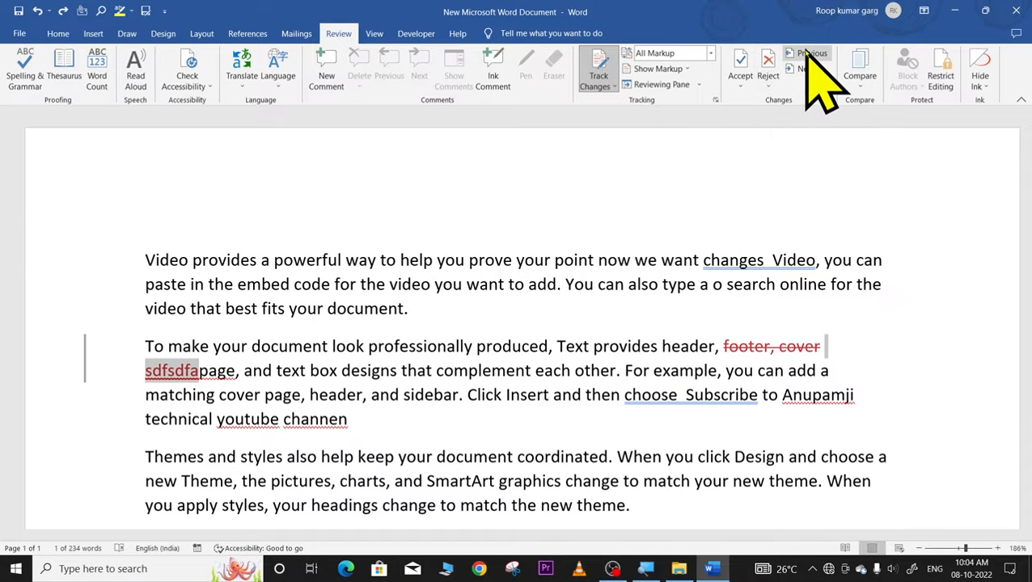
{"action": "left_click", "coordinate": [807, 52]}
{"action": "left_click", "coordinate": [806, 69]}
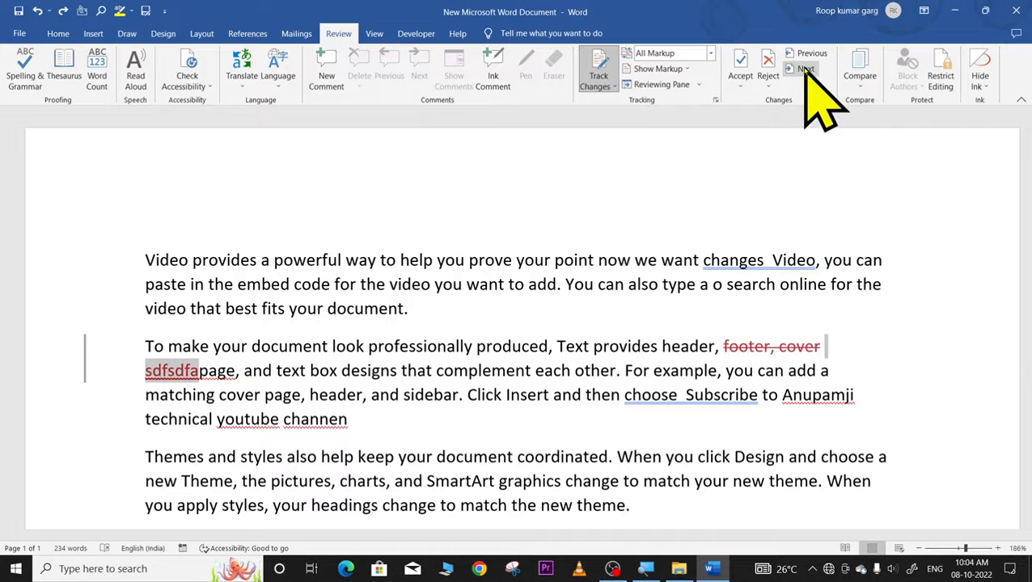
{"action": "left_click", "coordinate": [807, 53]}
{"action": "left_click", "coordinate": [806, 68]}
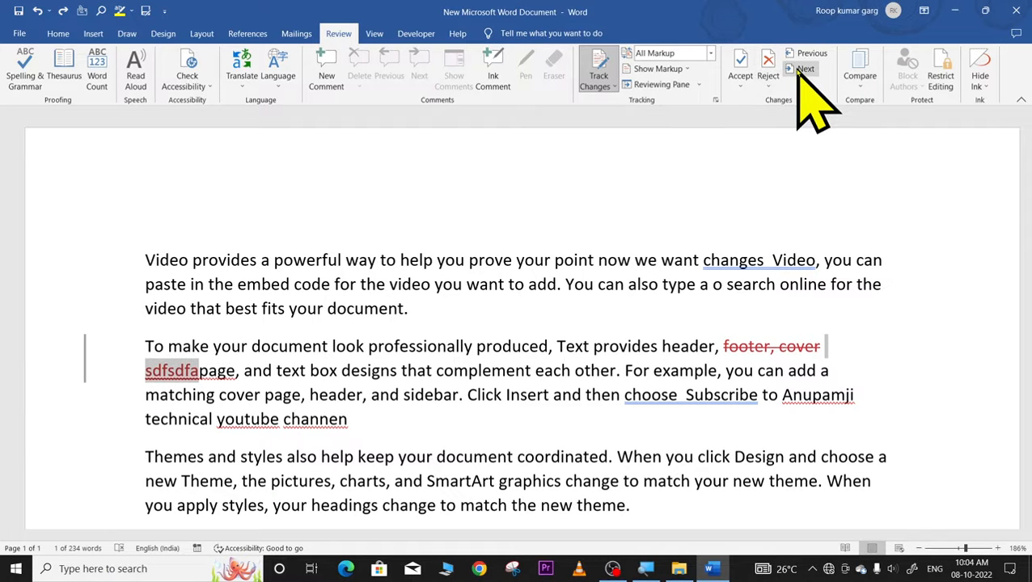
{"action": "left_click", "coordinate": [798, 70]}
{"action": "left_click", "coordinate": [798, 71]}
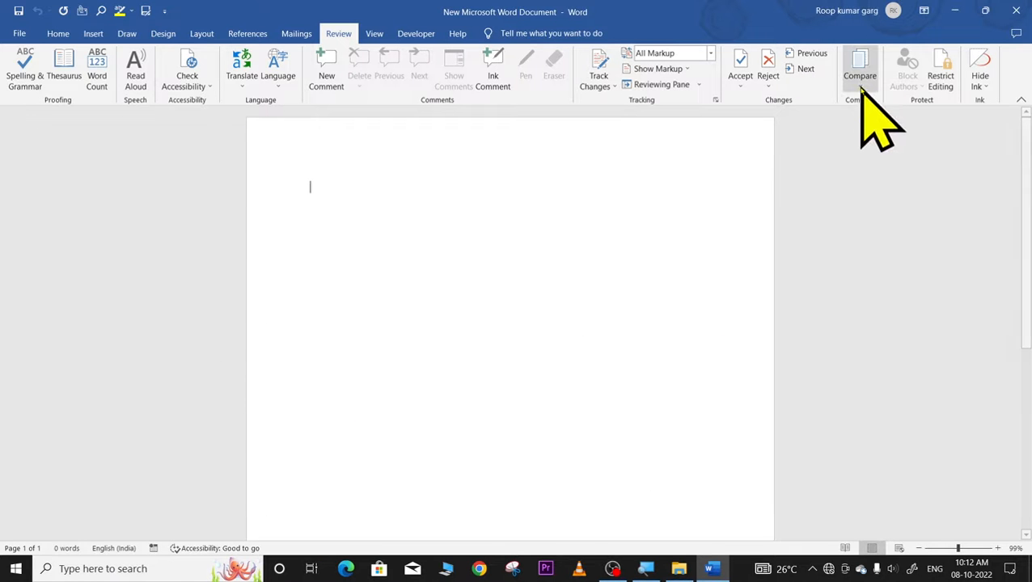
Start a comparison of two document versions and choose "level 1" from the Desktop as the original document
{"action": "left_click", "coordinate": [861, 84]}
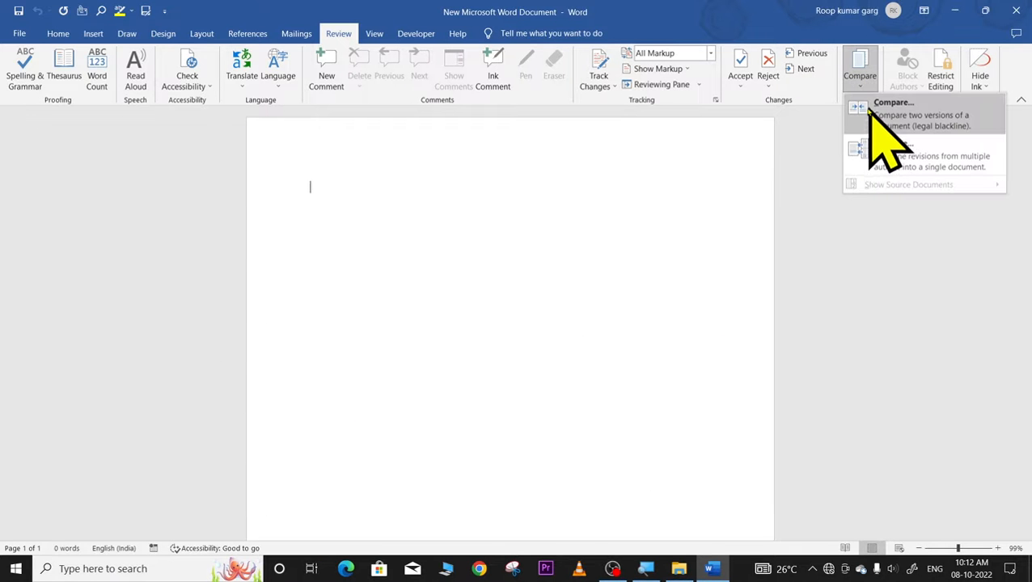
{"action": "left_click", "coordinate": [864, 114]}
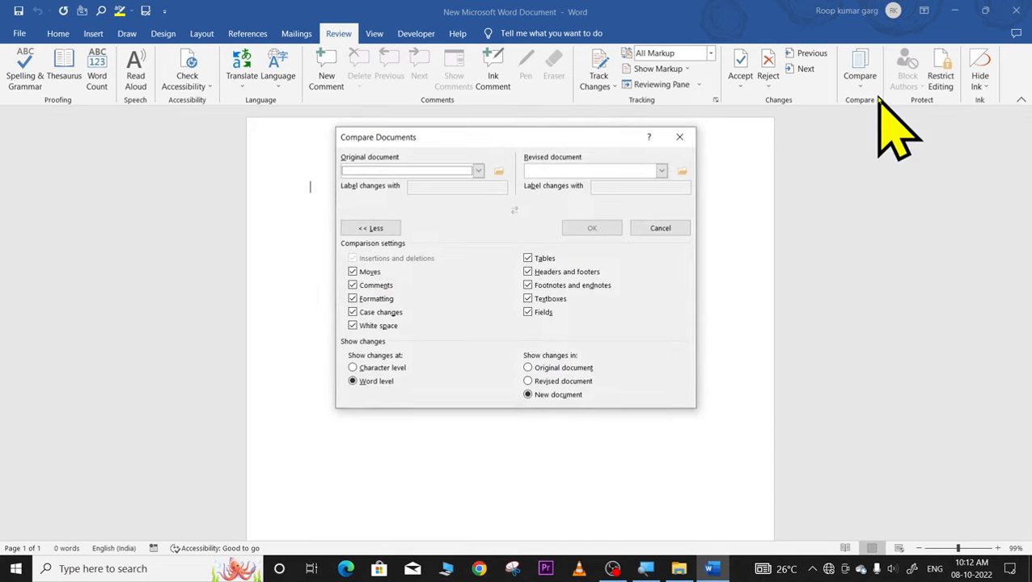
{"action": "left_click", "coordinate": [499, 171]}
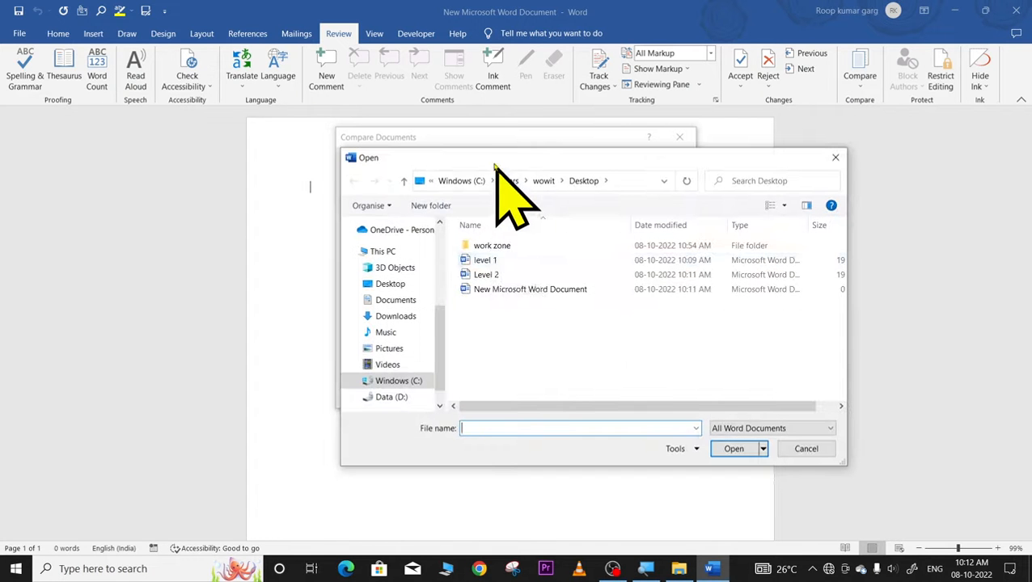
{"action": "left_click", "coordinate": [502, 260]}
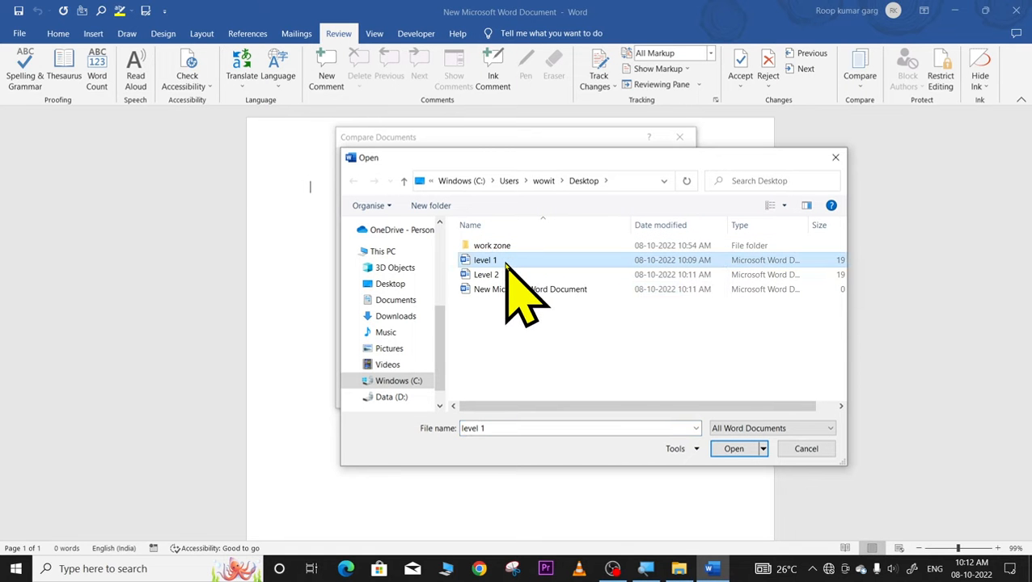
{"action": "left_click", "coordinate": [734, 449]}
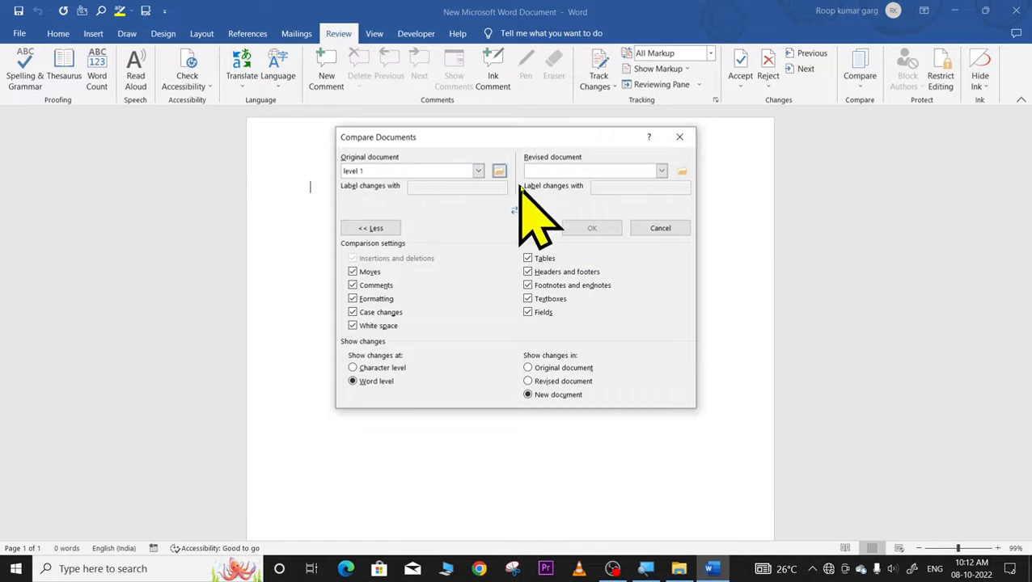
Choose "Level 2" from the Desktop as the revised document and run the comparison into a new document
{"action": "left_click", "coordinate": [661, 170]}
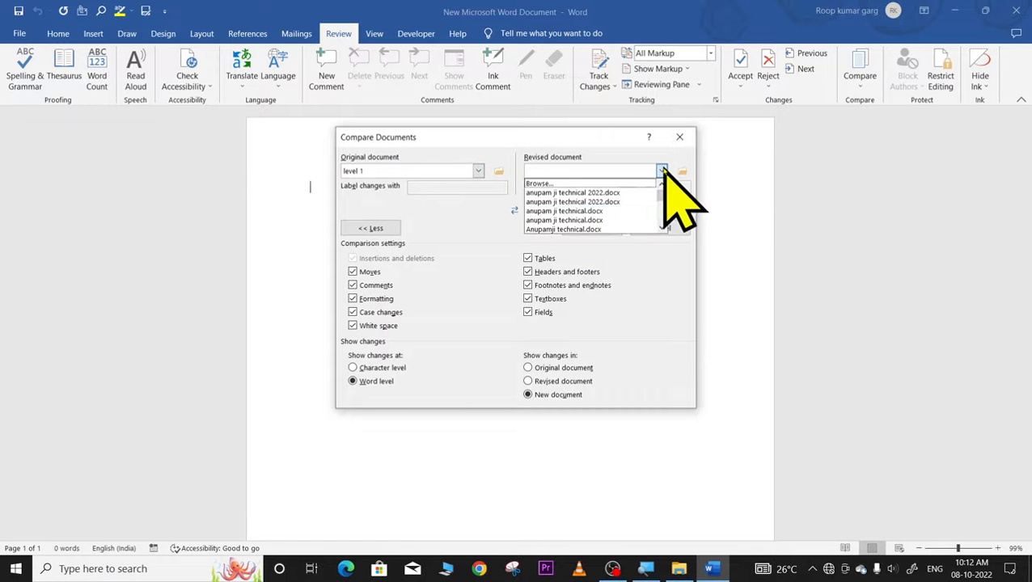
{"action": "left_click", "coordinate": [681, 171]}
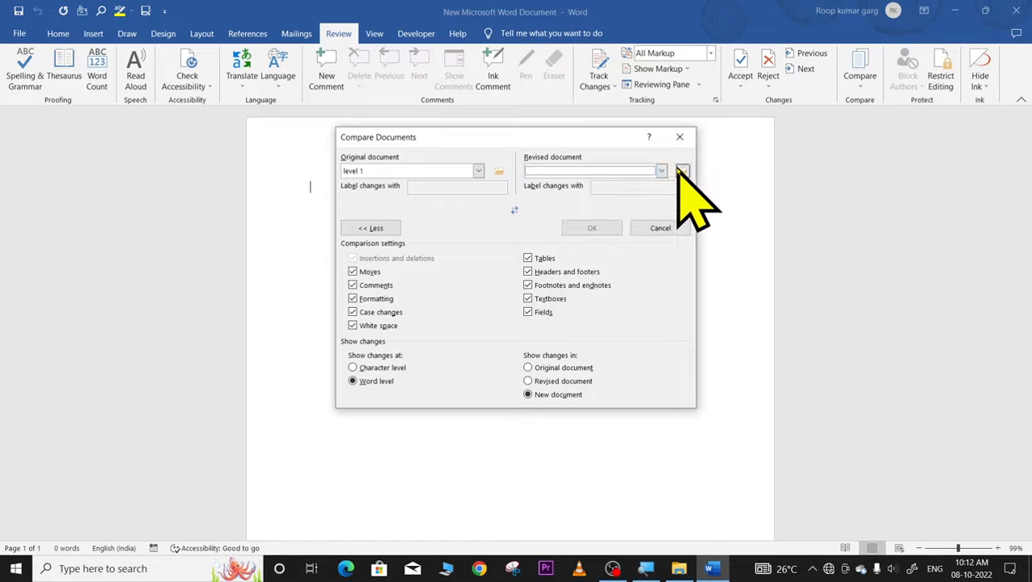
{"action": "left_click", "coordinate": [681, 171]}
{"action": "left_click", "coordinate": [495, 275]}
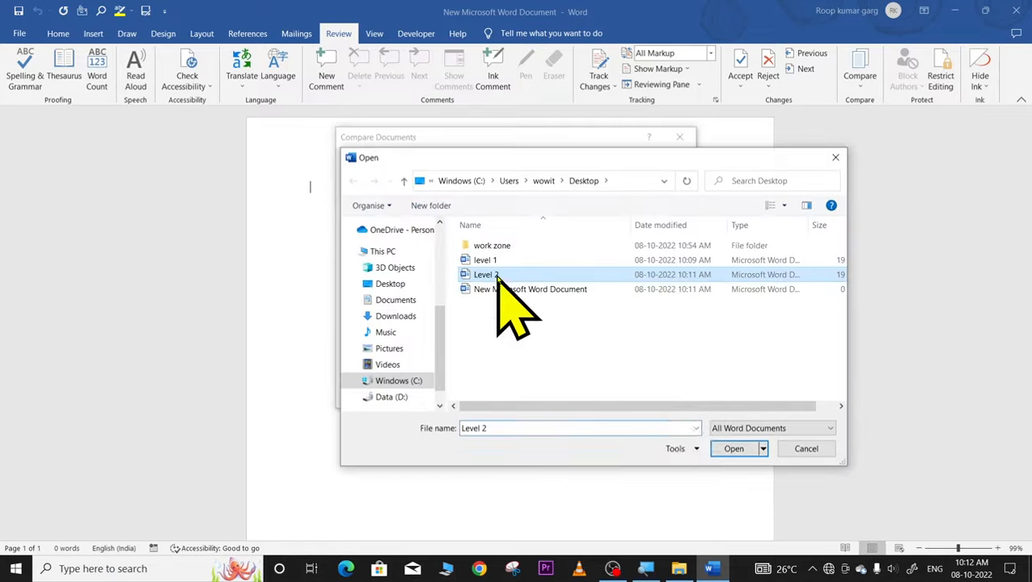
{"action": "left_click", "coordinate": [738, 447]}
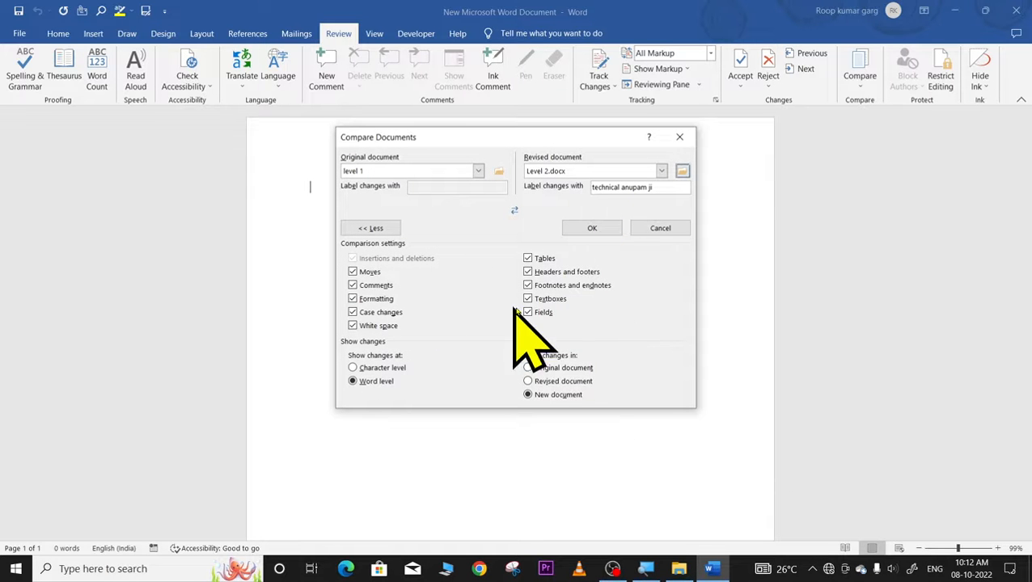
{"action": "left_click", "coordinate": [590, 229]}
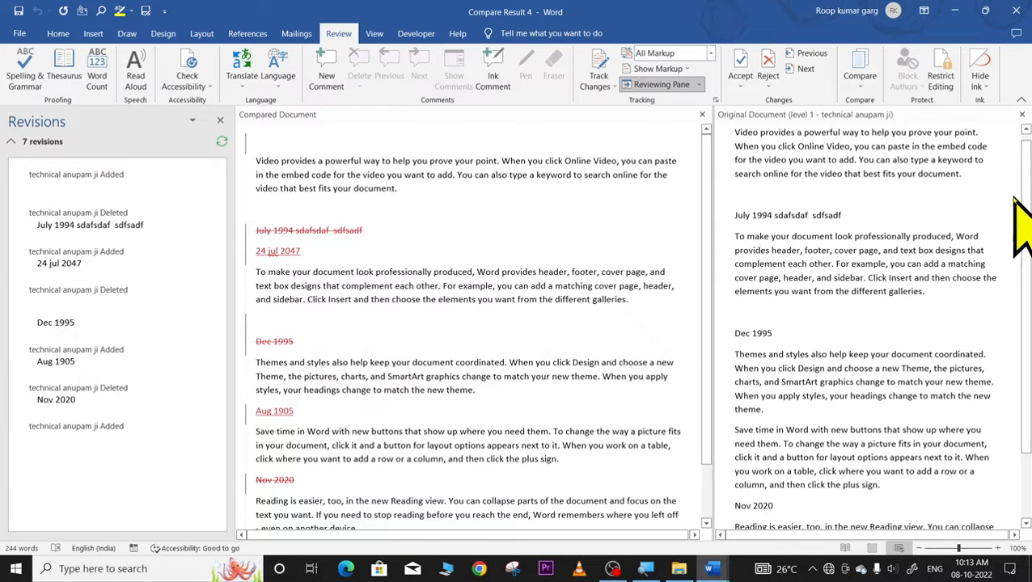
Review the compared document against the original, and close the revisions list and the side-by-side comparison view
{"action": "scroll", "coordinate": [1021, 196], "scroll_direction": "down", "scroll_amount": 2}
{"action": "left_click_drag", "start_coordinate": [1025, 202], "coordinate": [1001, 148]}
{"action": "scroll", "coordinate": [766, 333], "scroll_direction": "down", "scroll_amount": 3}
{"action": "scroll", "coordinate": [749, 345], "scroll_direction": "up", "scroll_amount": 2}
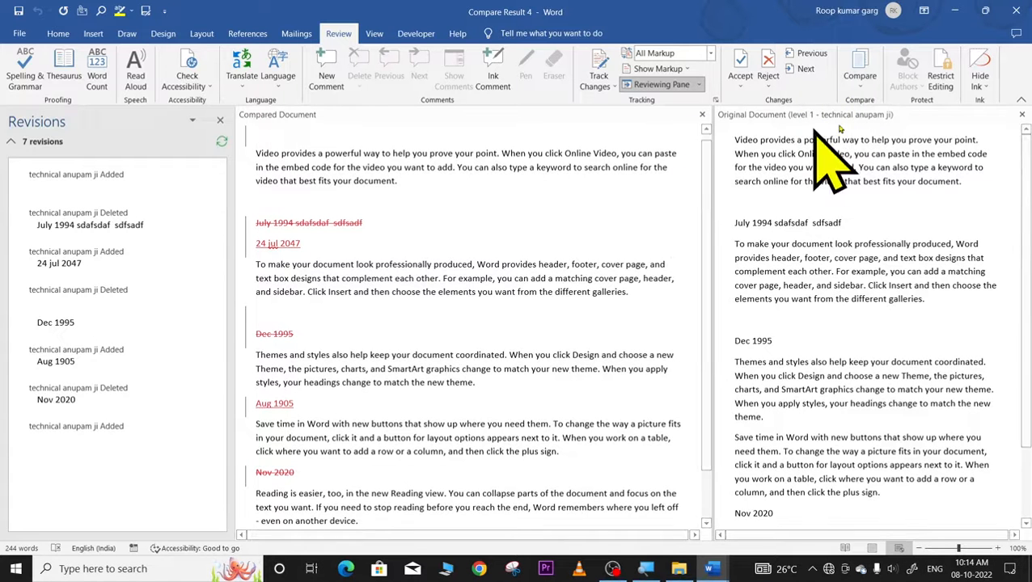
{"action": "left_click", "coordinate": [220, 120]}
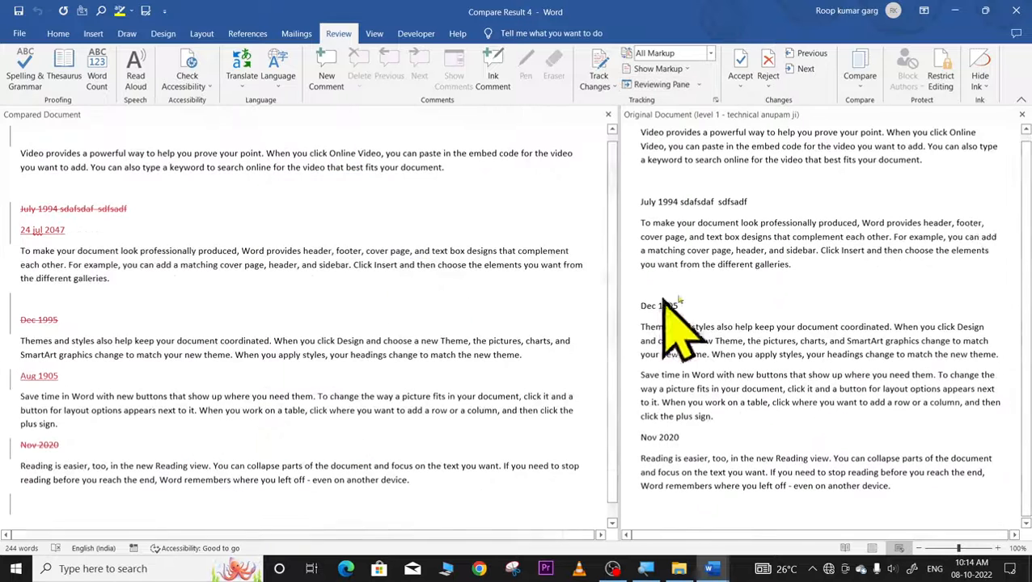
{"action": "left_click", "coordinate": [607, 115]}
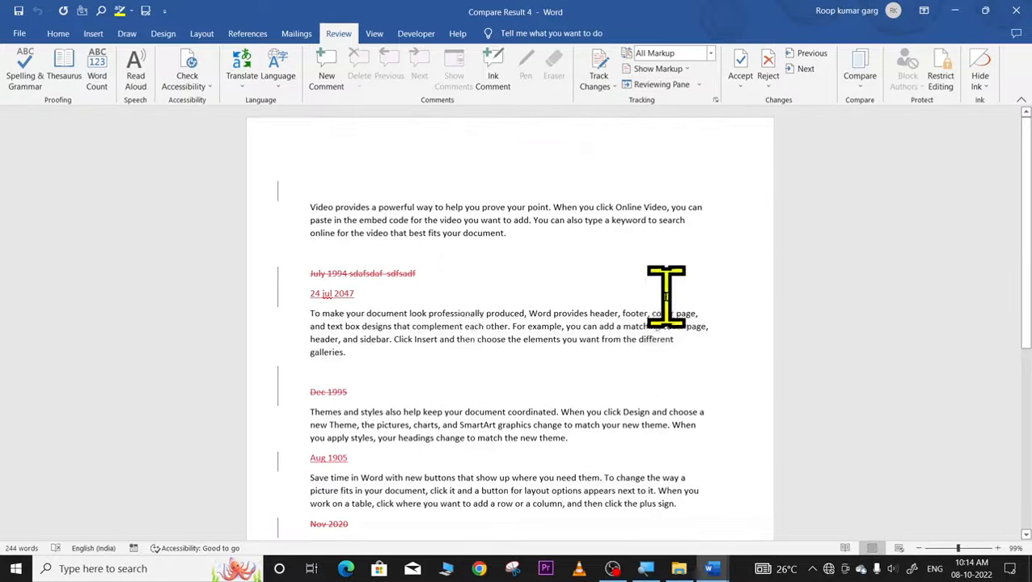
Set editing restrictions that limit formatting to a selection of styles, allow only No changes (Read only), and exempt Everyone
{"action": "scroll", "coordinate": [485, 324], "scroll_direction": "down", "scroll_amount": 10}
{"action": "scroll", "coordinate": [481, 324], "scroll_direction": "up", "scroll_amount": 10}
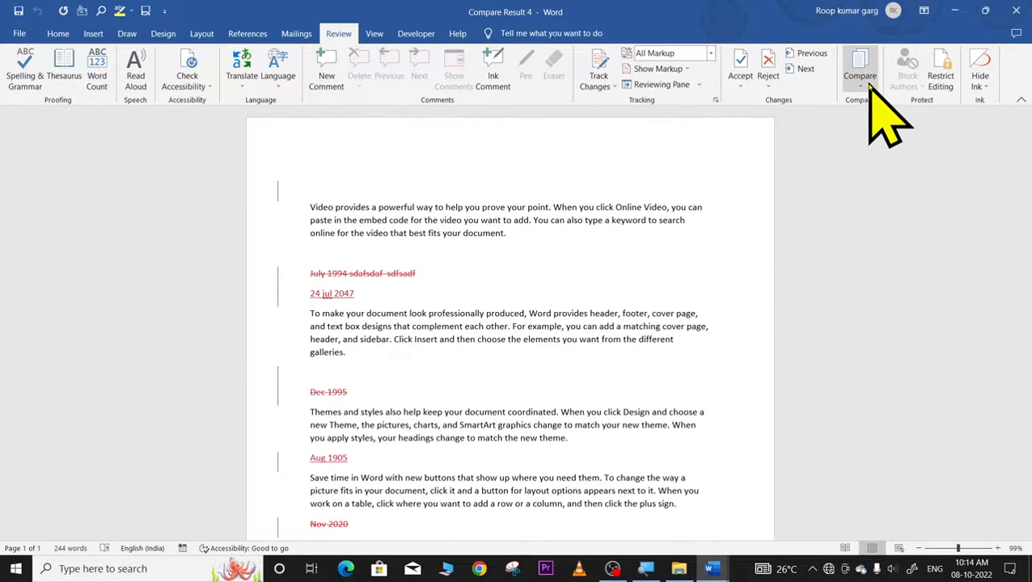
{"action": "left_click", "coordinate": [940, 80]}
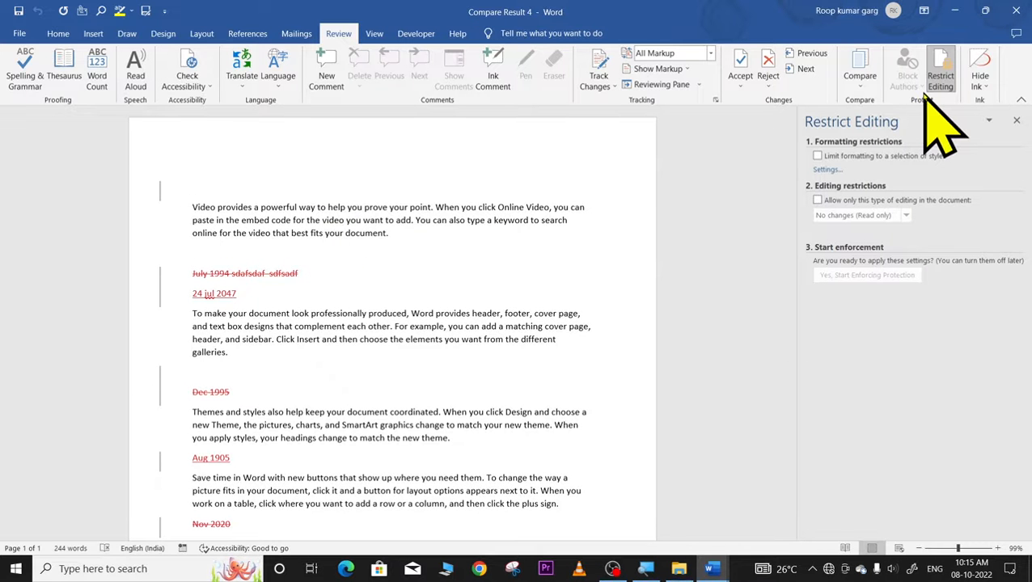
{"action": "left_click", "coordinate": [817, 155]}
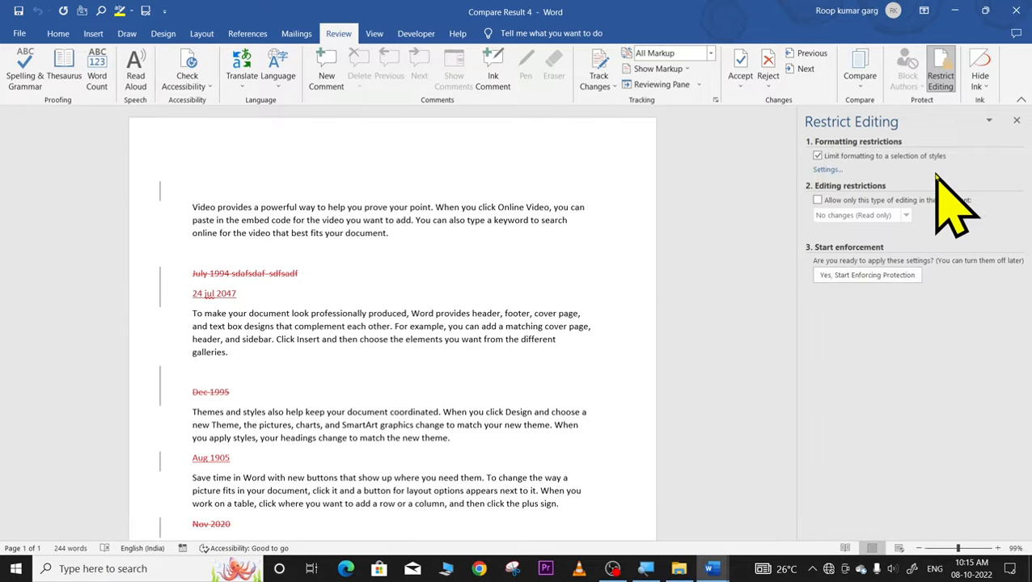
{"action": "left_click", "coordinate": [818, 201]}
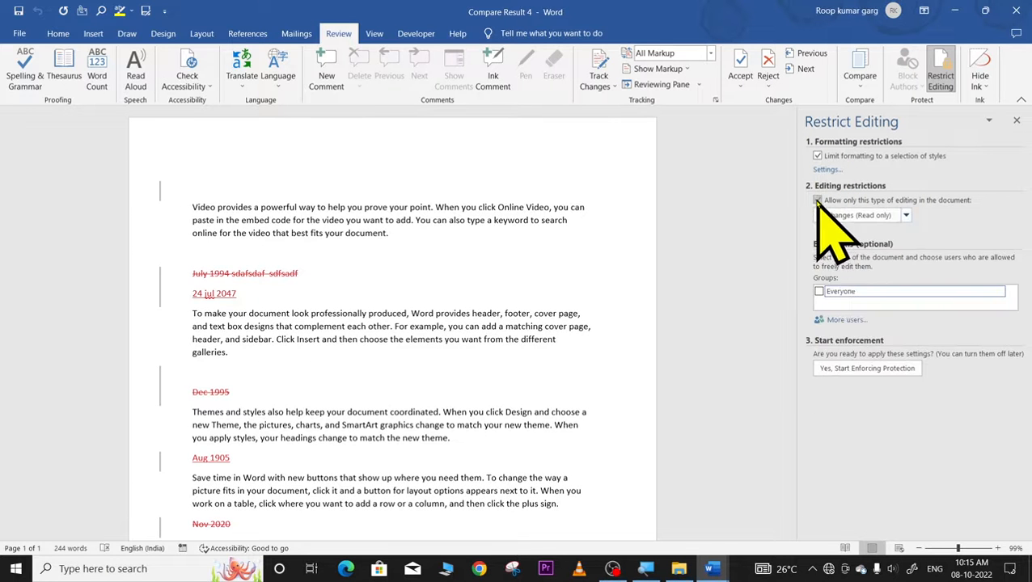
{"action": "left_click", "coordinate": [819, 292]}
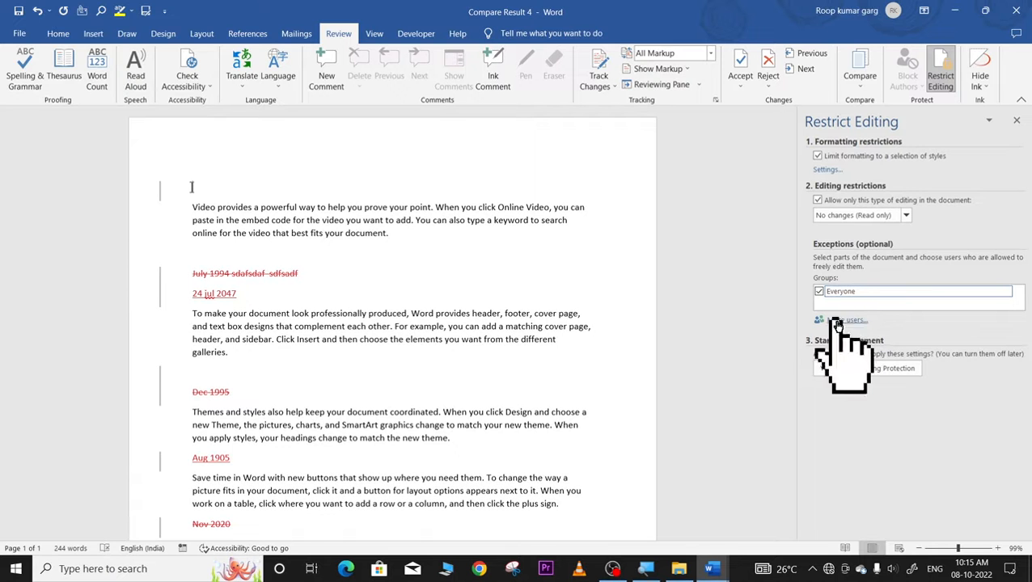
Start enforcing protection on the document, entering and confirming the protection password
{"action": "left_click", "coordinate": [836, 370]}
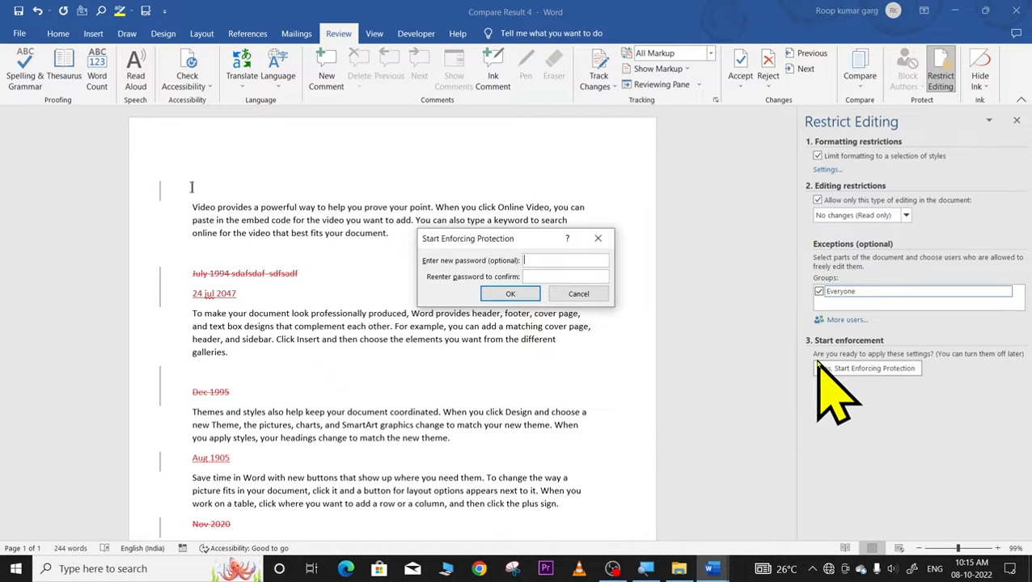
{"action": "left_click", "coordinate": [535, 277]}
{"action": "left_click", "coordinate": [508, 293]}
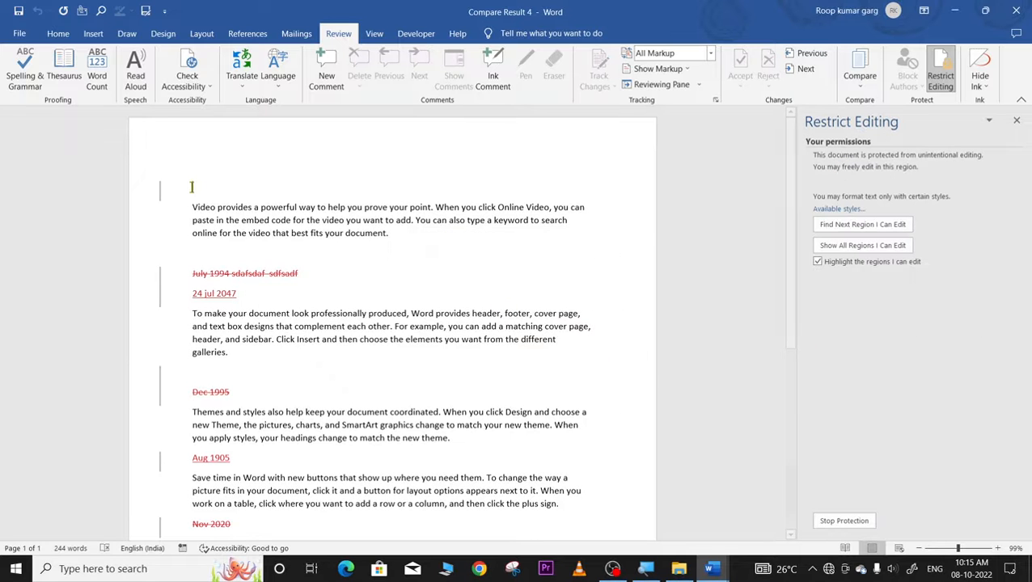
Bring up the password prompt for stopping protection, dismiss it, and close the Restrict Editing pane
{"action": "left_click", "coordinate": [845, 521]}
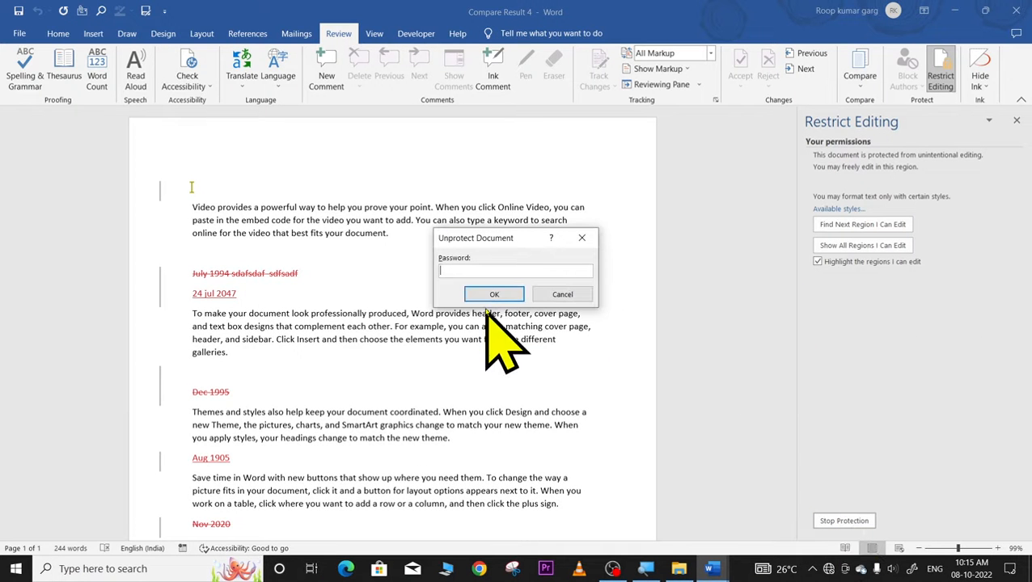
{"action": "left_click", "coordinate": [582, 238]}
{"action": "left_click", "coordinate": [1017, 122]}
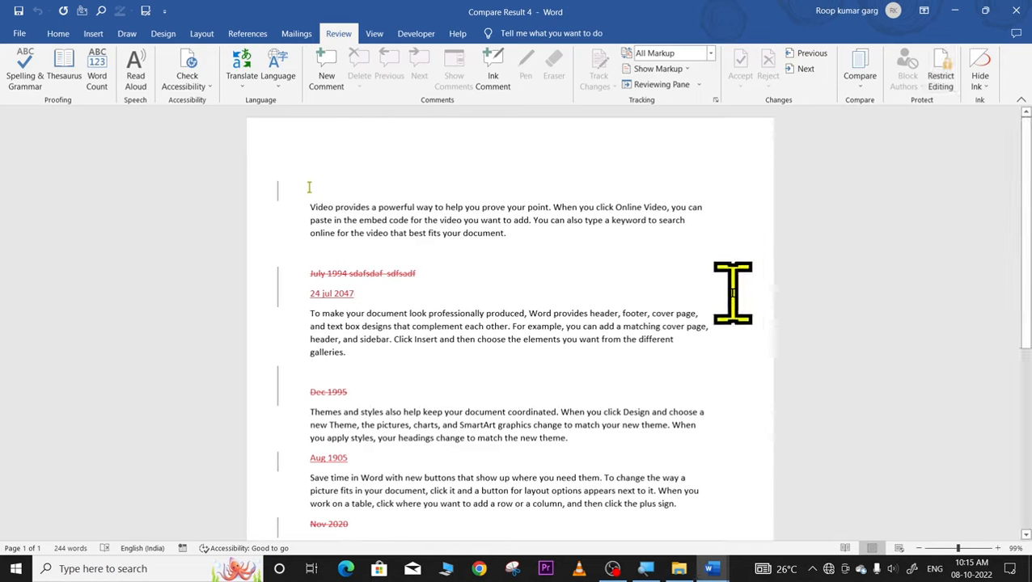
Test the protection by trying the clipboard commands and attempting to delete text in the document body
{"action": "left_click", "coordinate": [63, 35]}
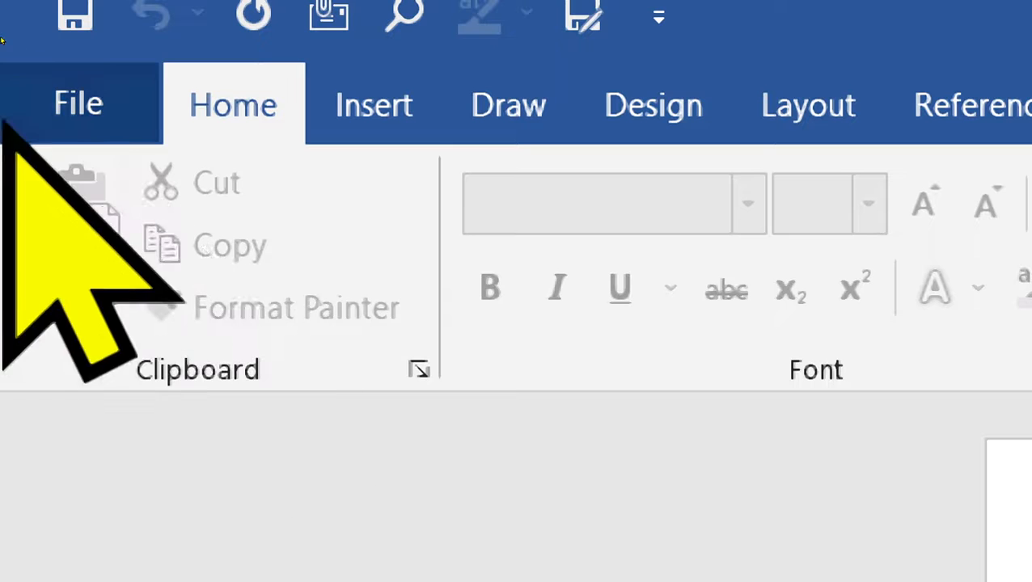
{"action": "left_click", "coordinate": [61, 99]}
{"action": "left_click", "coordinate": [62, 114]}
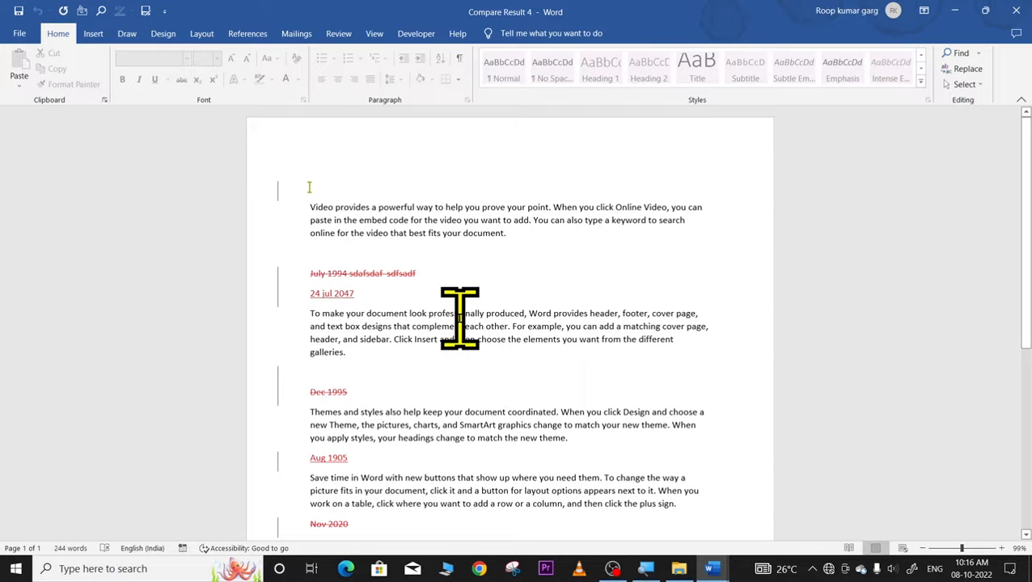
{"action": "key", "text": "BackSpace"}
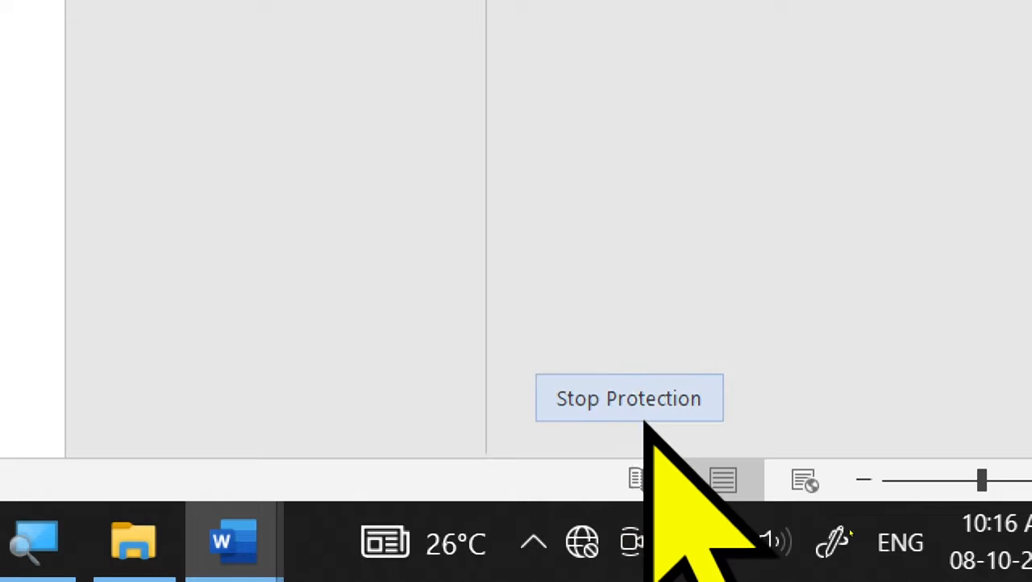
Stop the document protection by entering the protection password, and close the Restrict Editing pane
{"action": "left_click", "coordinate": [638, 397]}
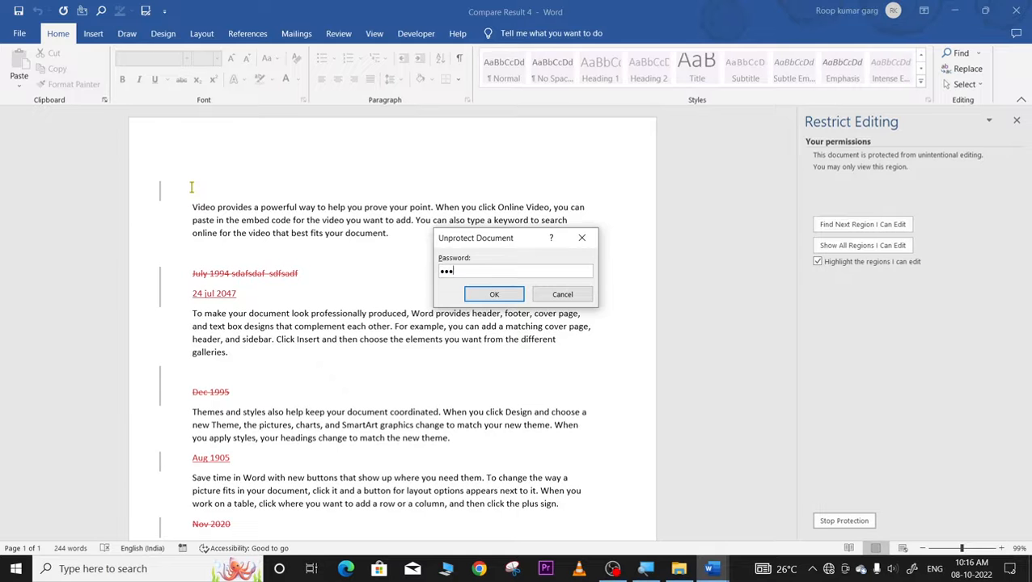
{"action": "key", "text": "Return"}
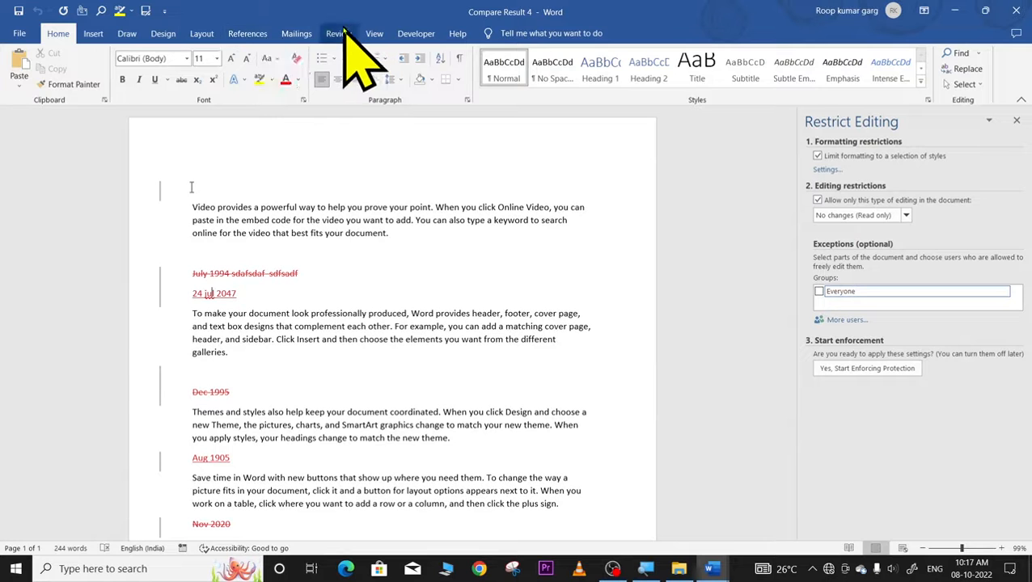
{"action": "left_click", "coordinate": [340, 34]}
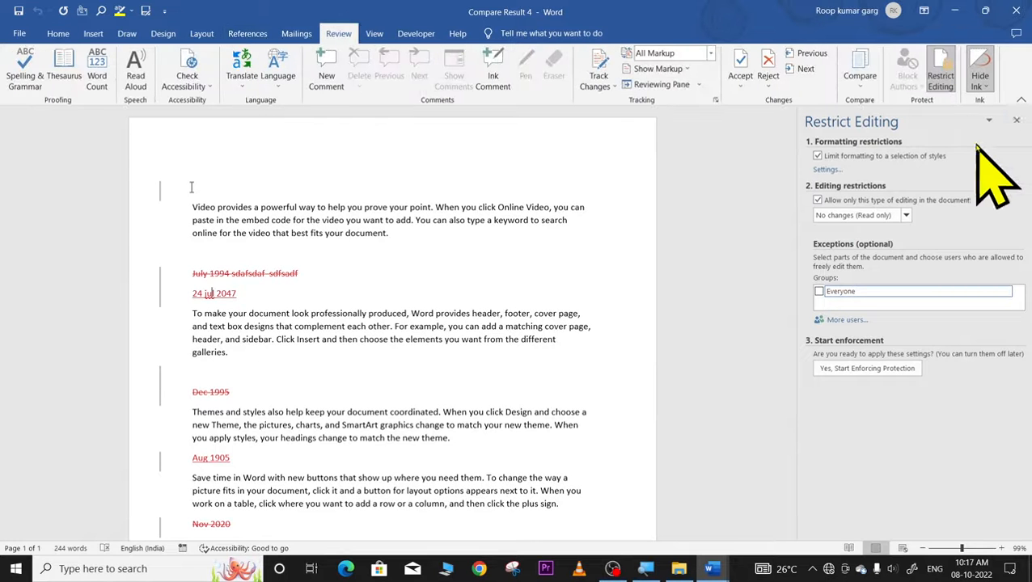
{"action": "left_click", "coordinate": [1017, 122]}
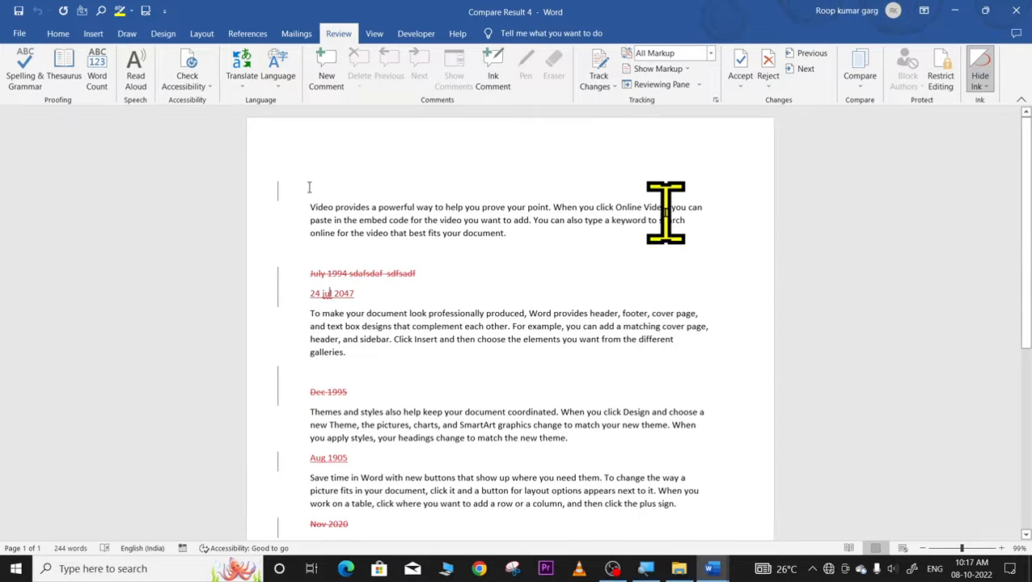